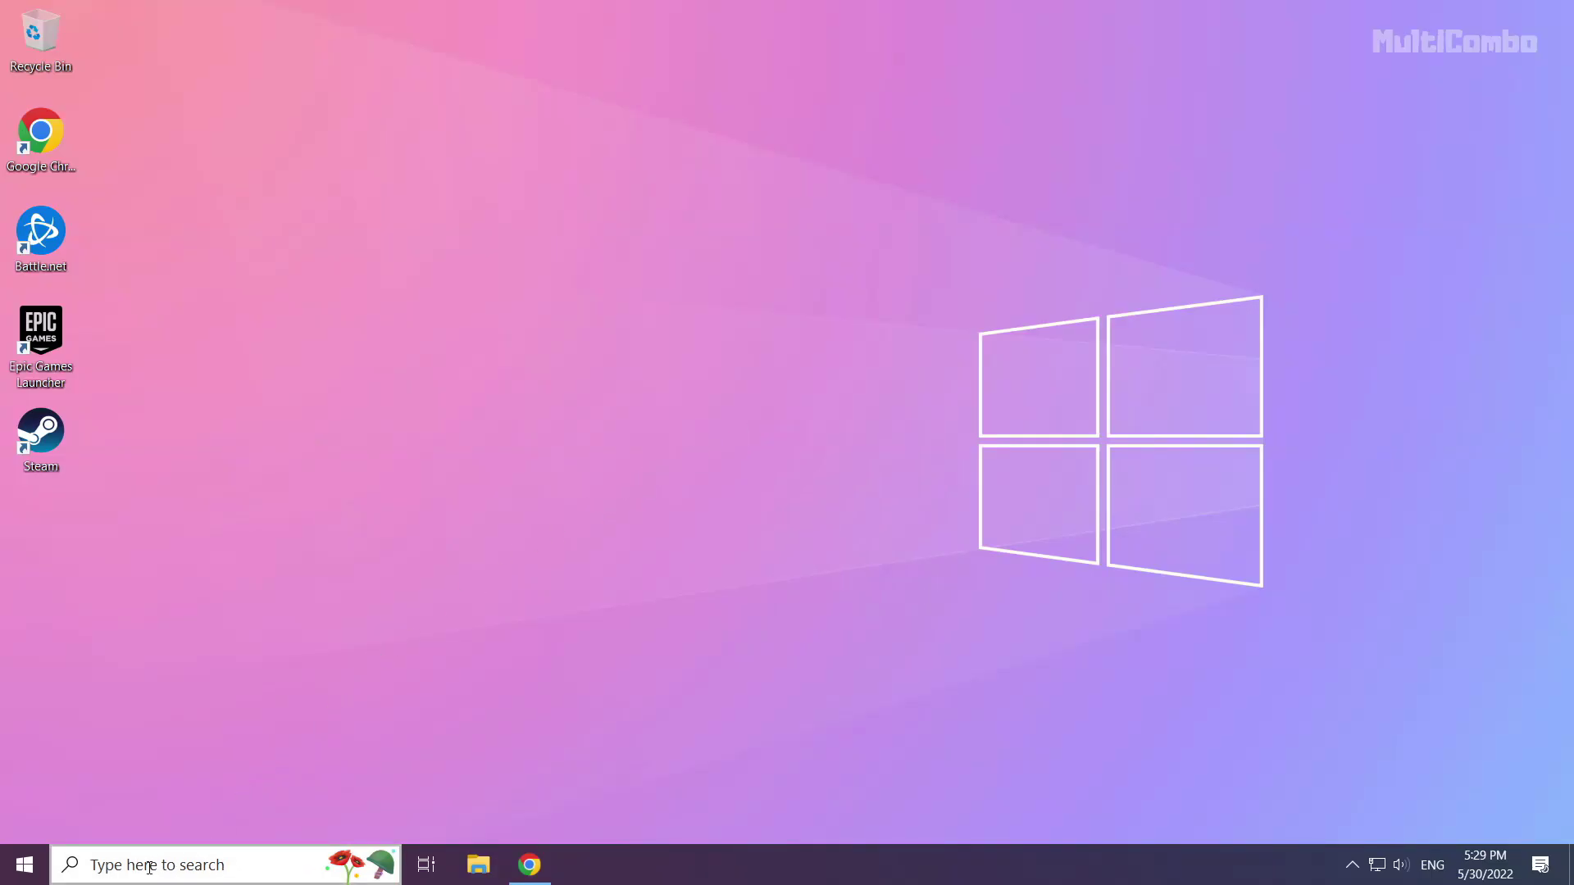
Search Windows for 'device manager'.
{"action": "left_click", "coordinate": [191, 865]}
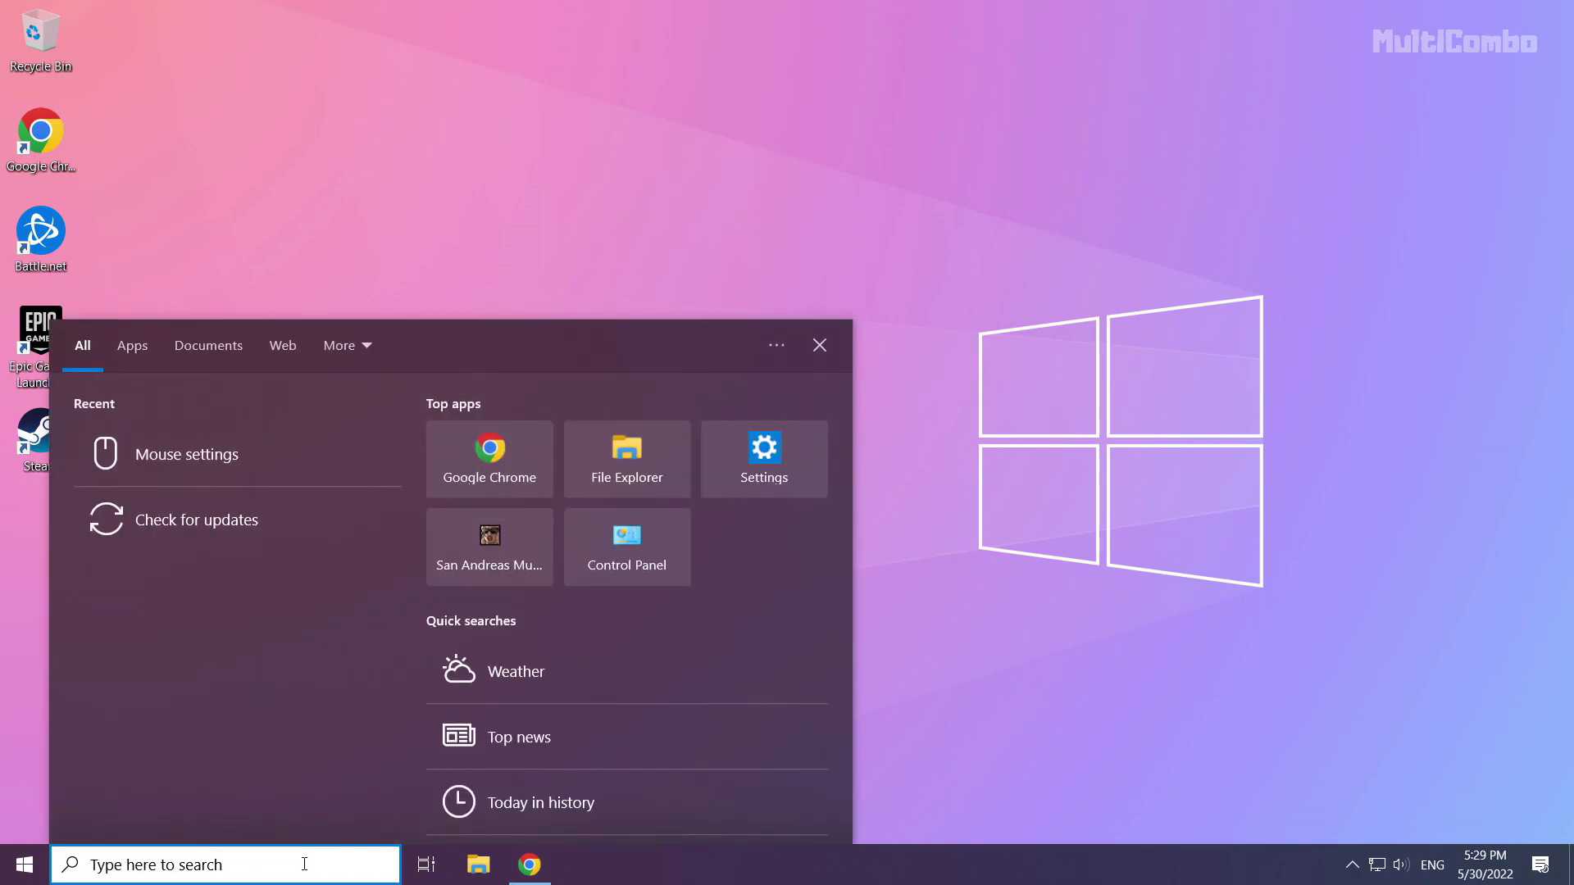
{"action": "type", "text": "devic"}
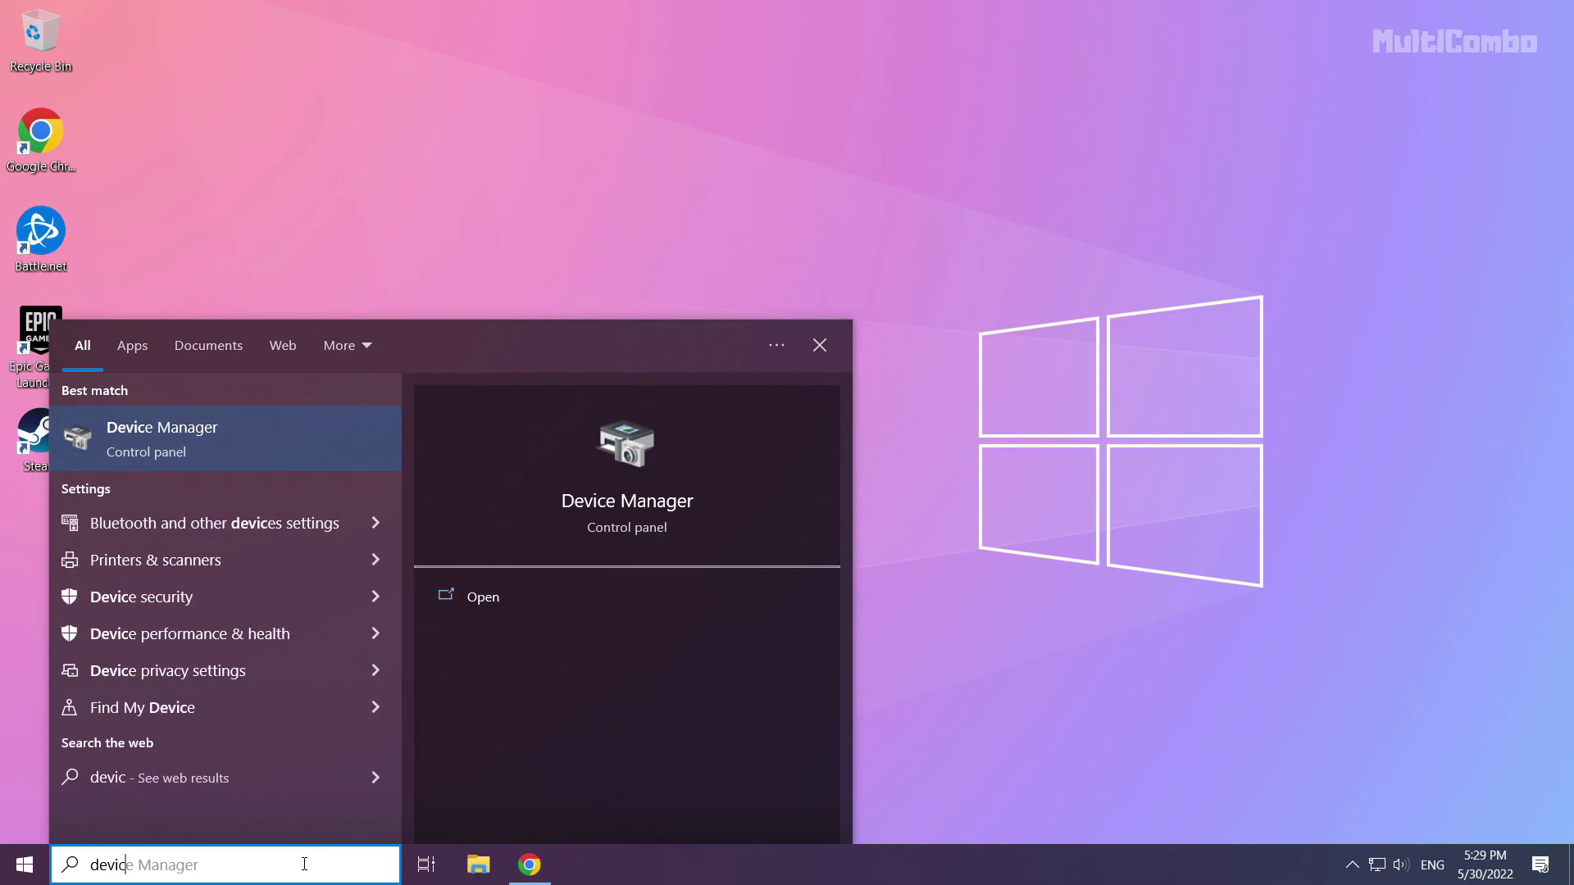
{"action": "type", "text": "e mana"}
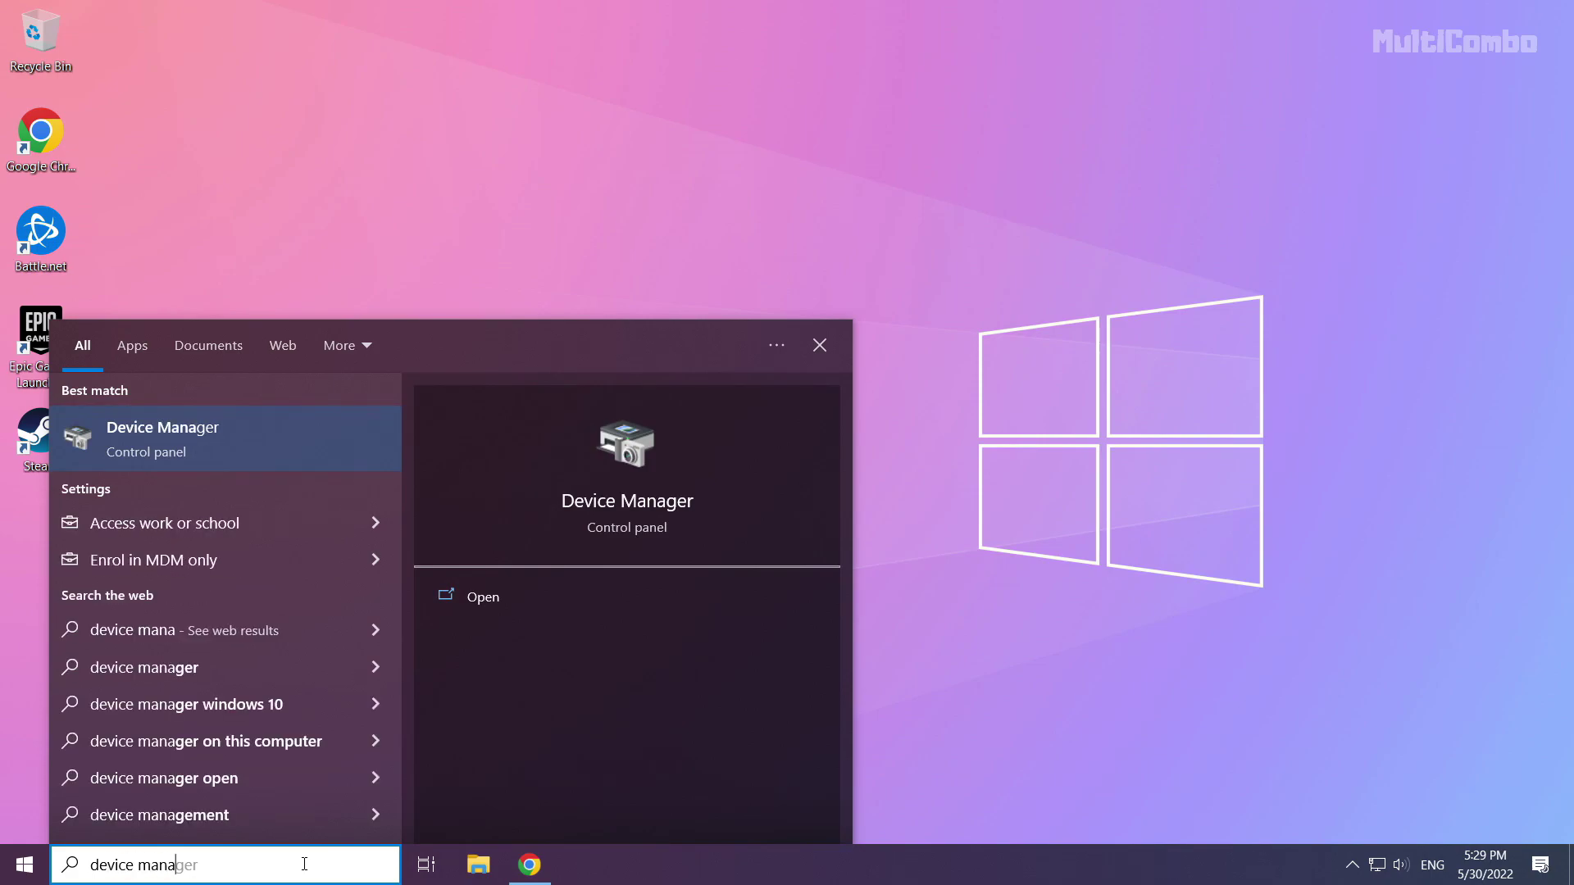
{"action": "type", "text": "ger"}
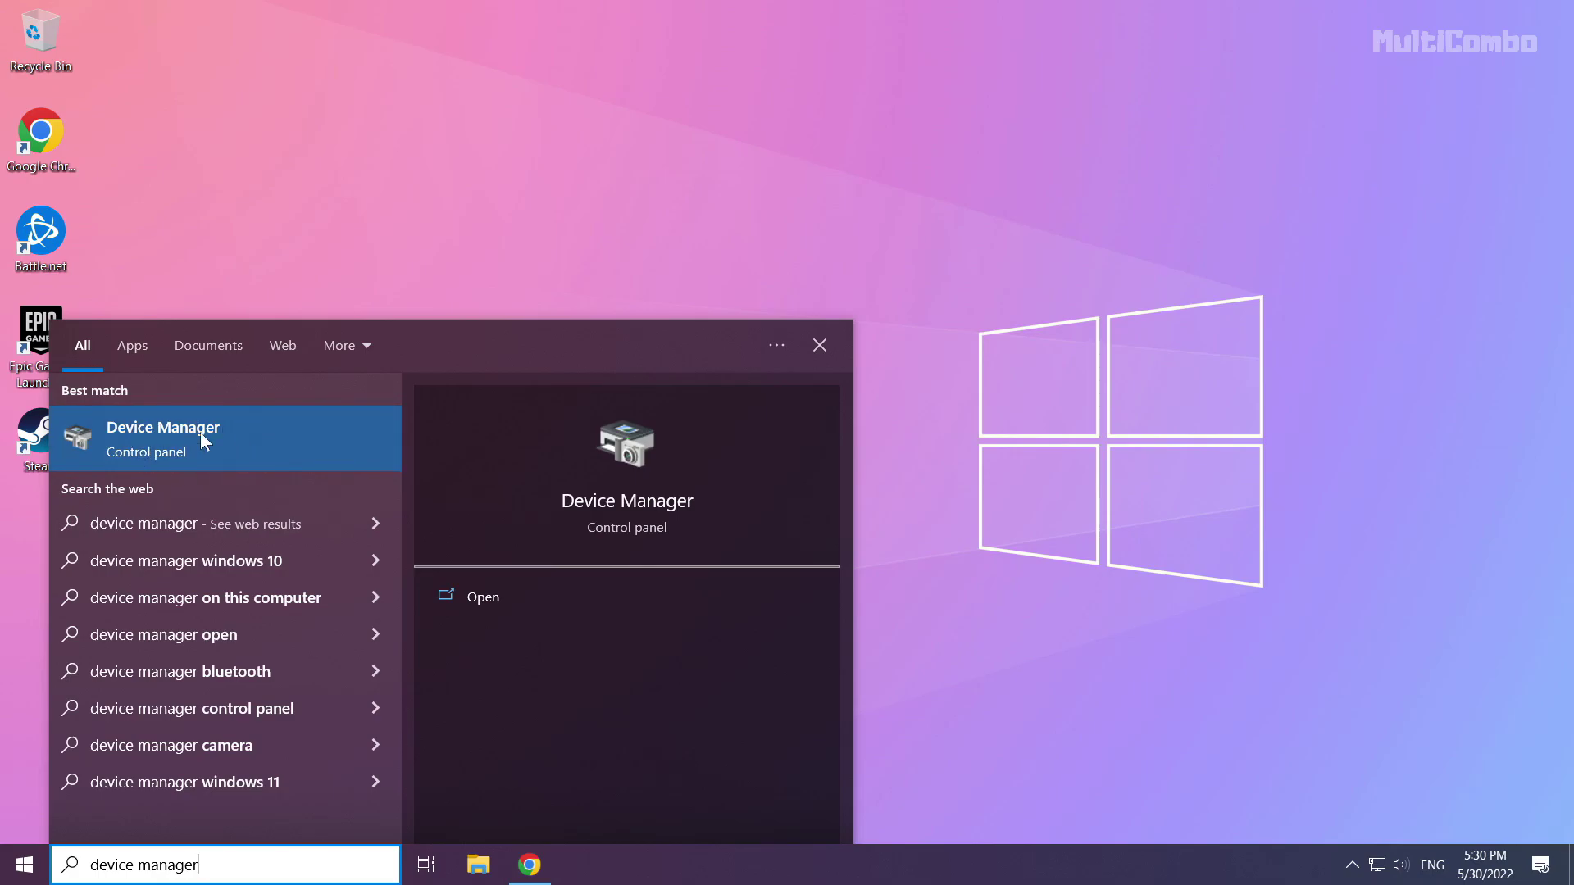
Open Device Manager and expand the Display adapters category.
{"action": "left_click", "coordinate": [180, 439]}
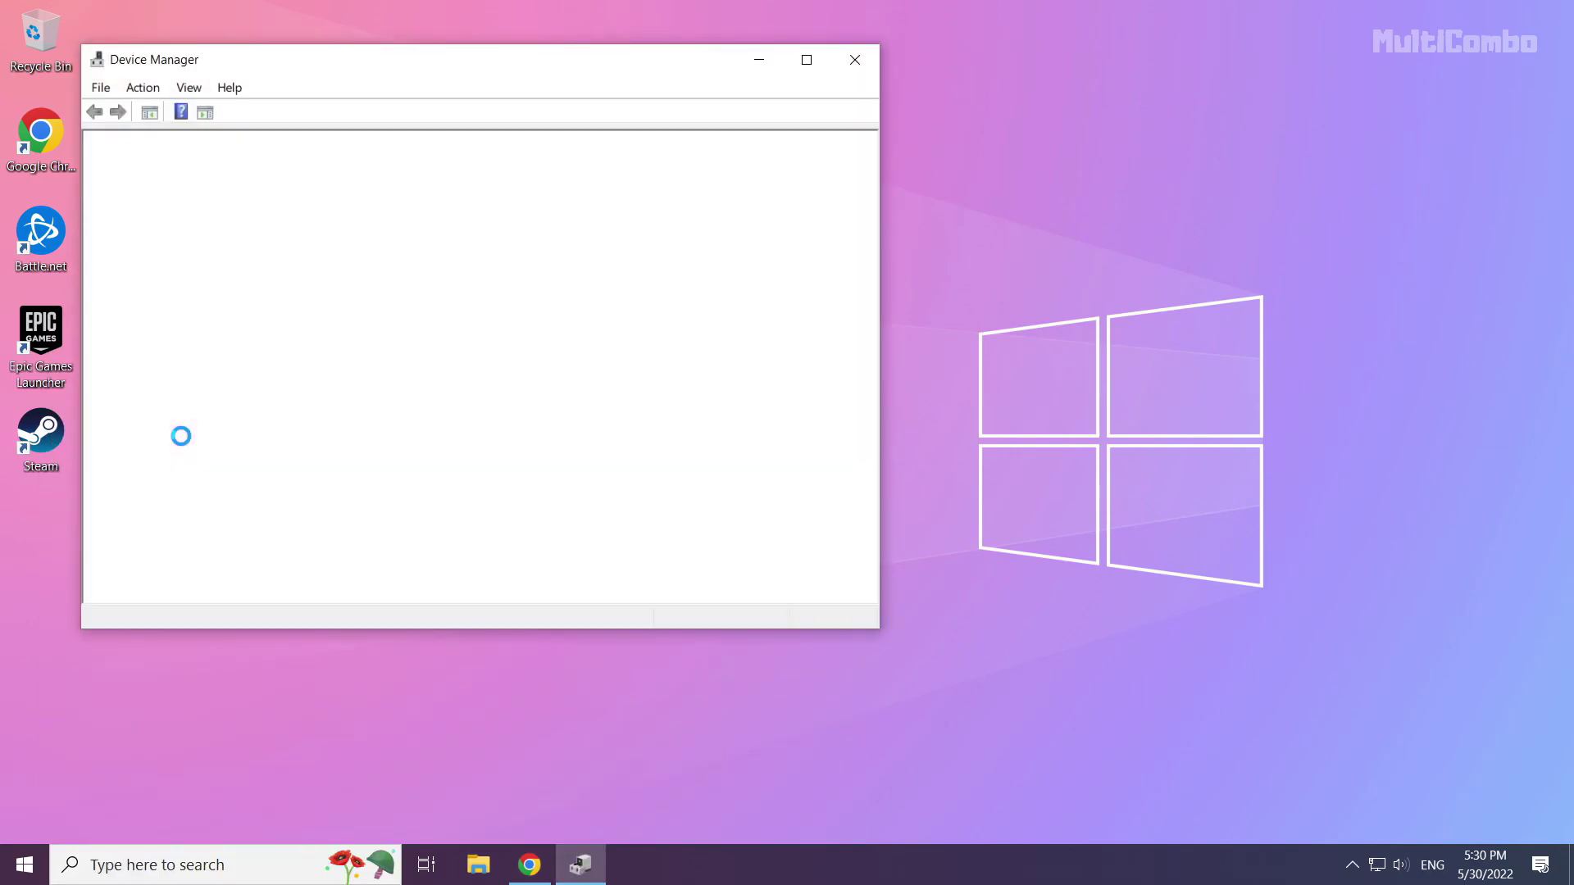
{"action": "left_click_drag", "start_coordinate": [367, 70], "coordinate": [669, 153]}
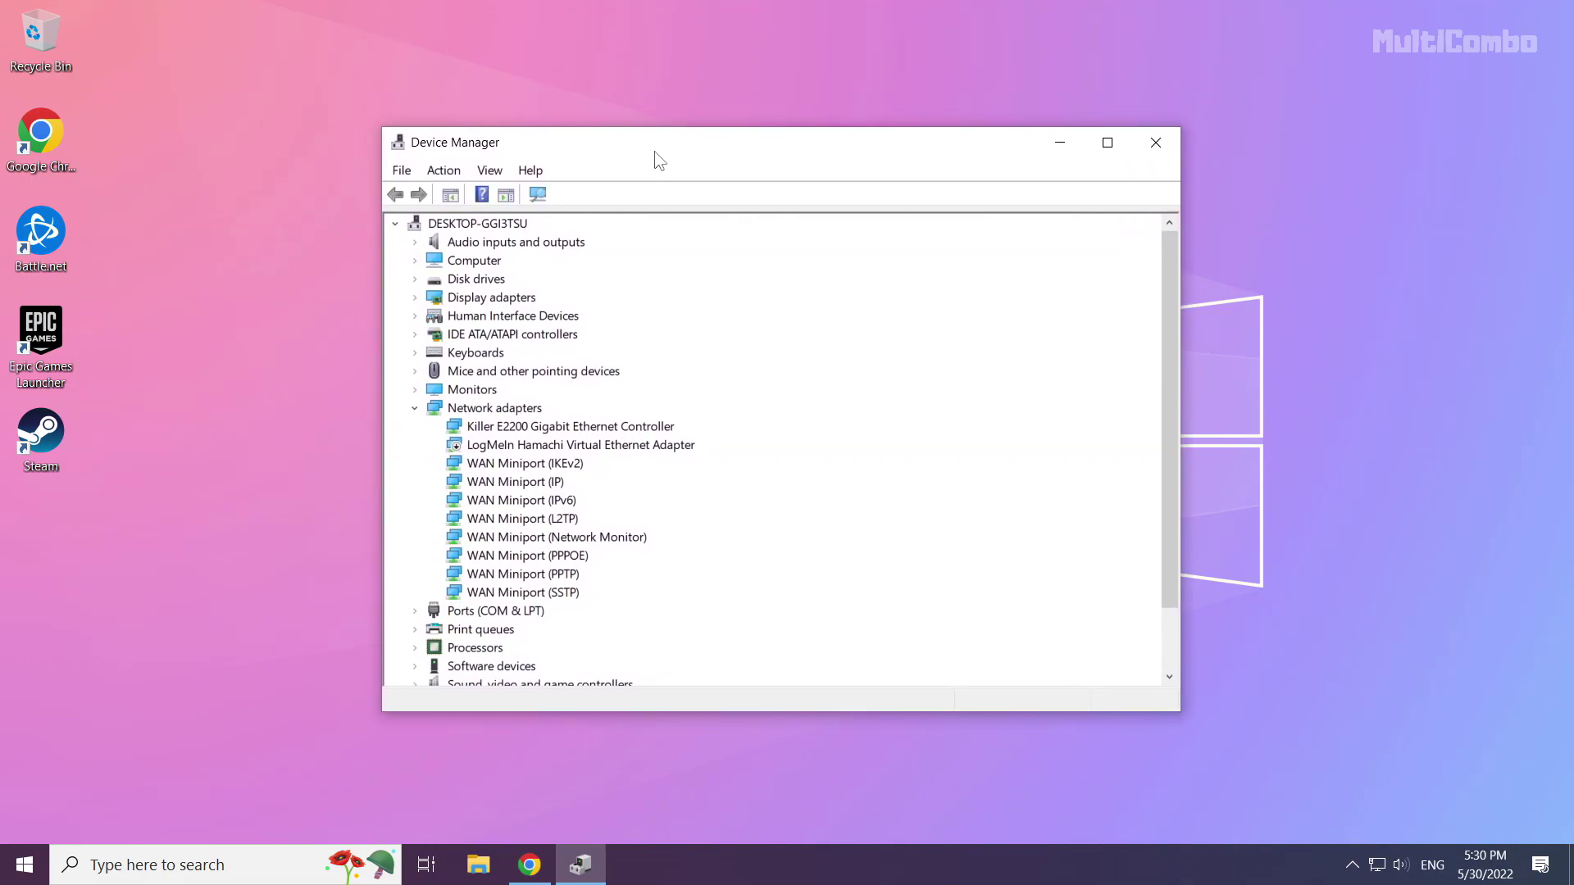
{"action": "left_click", "coordinate": [436, 300]}
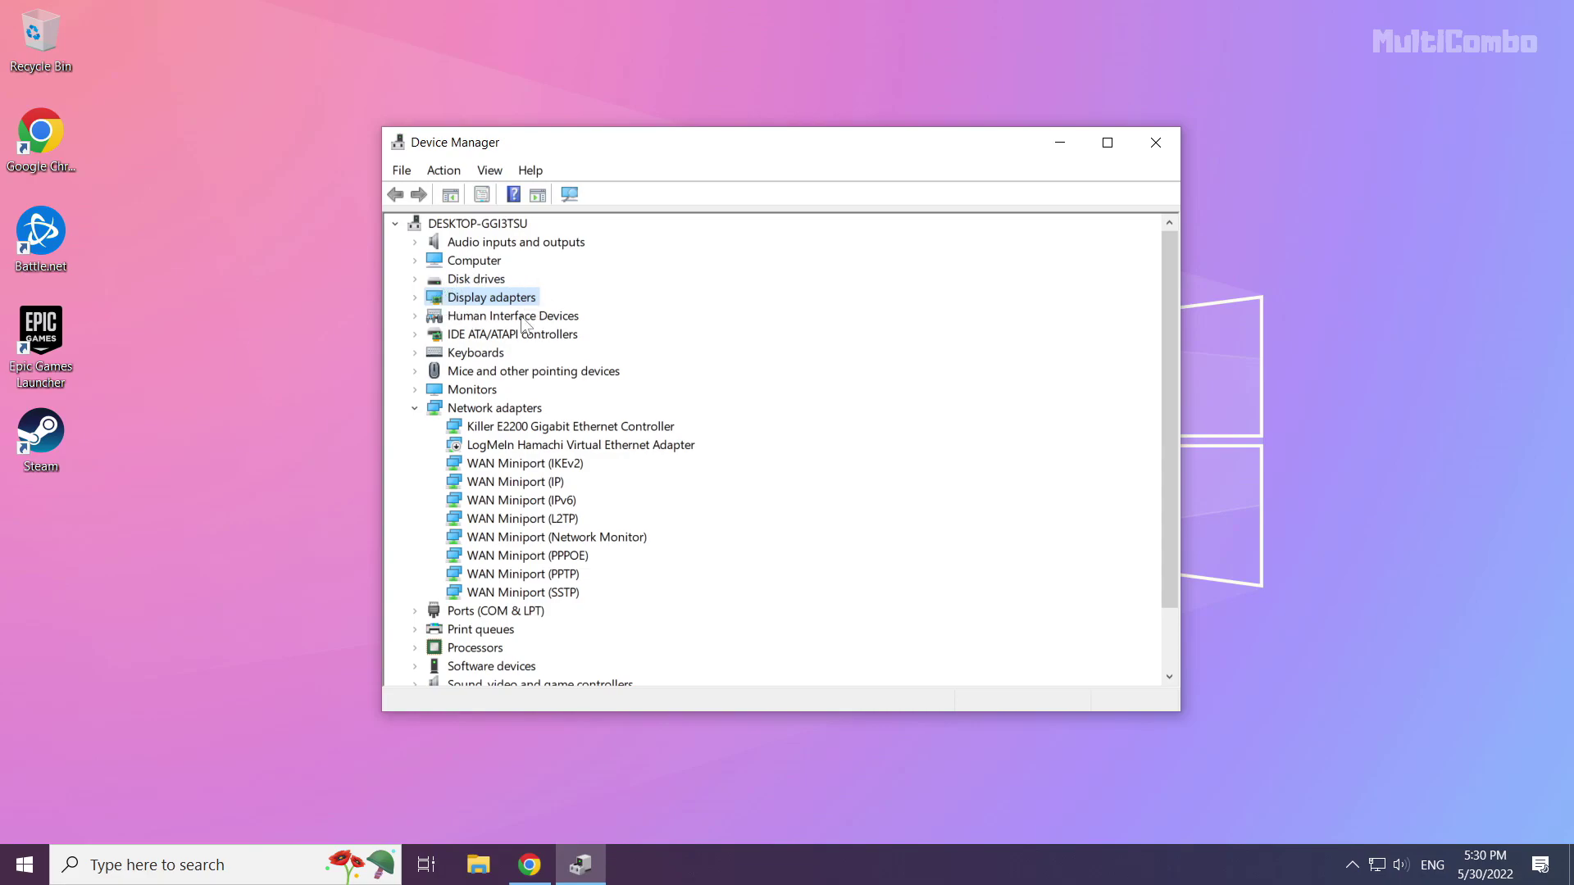
{"action": "left_click", "coordinate": [415, 298]}
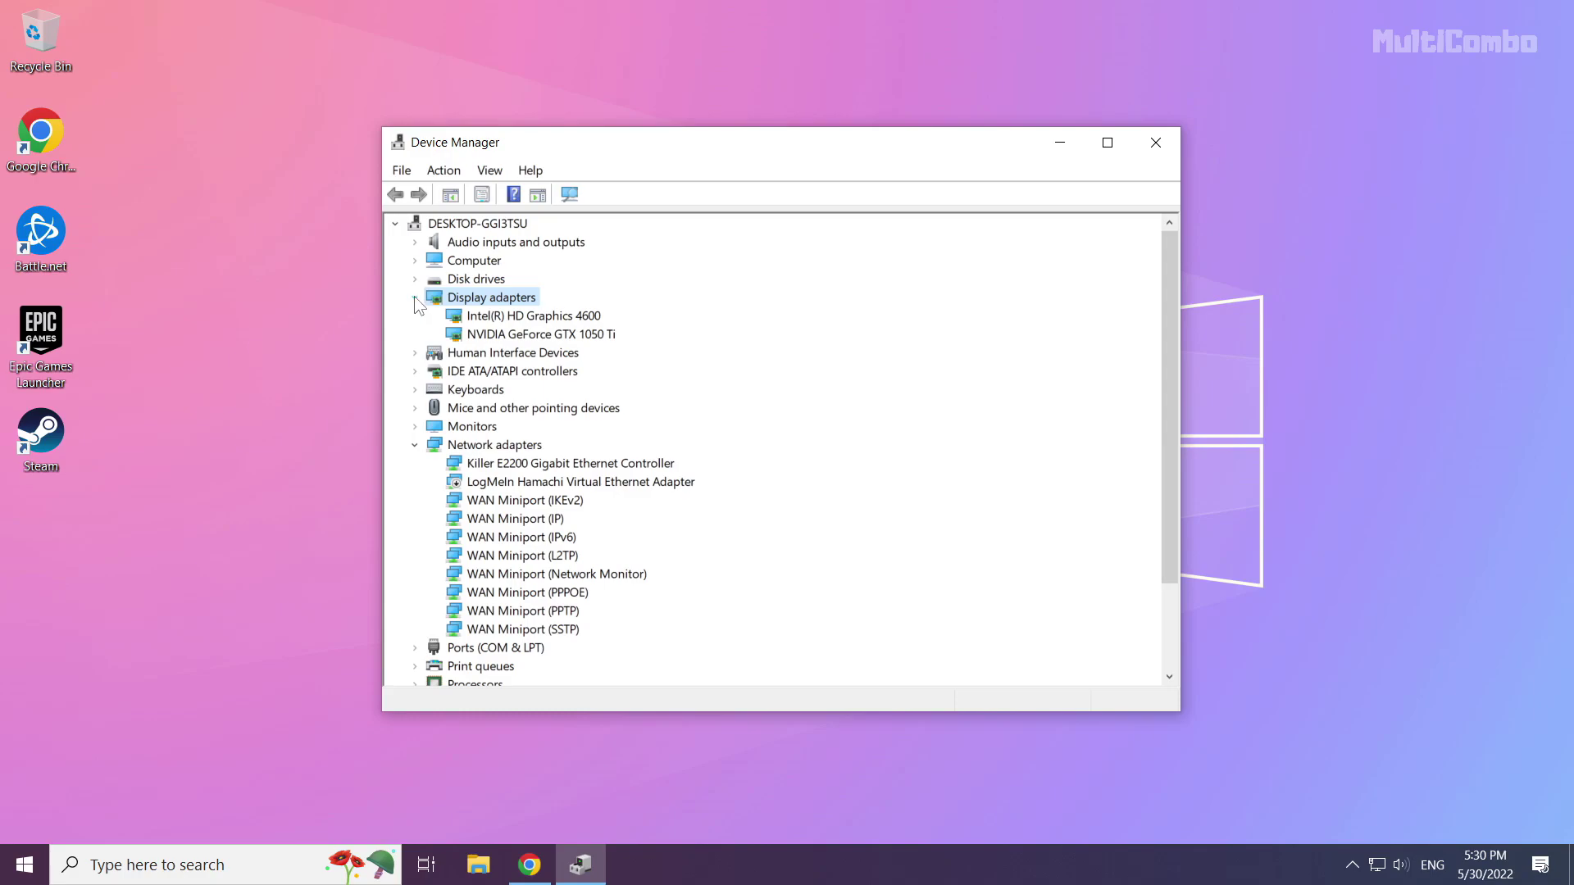
Search automatically for an updated NVIDIA GeForce GTX 1050 Ti driver.
{"action": "left_click", "coordinate": [508, 335]}
{"action": "left_click", "coordinate": [512, 317]}
{"action": "left_click", "coordinate": [513, 335]}
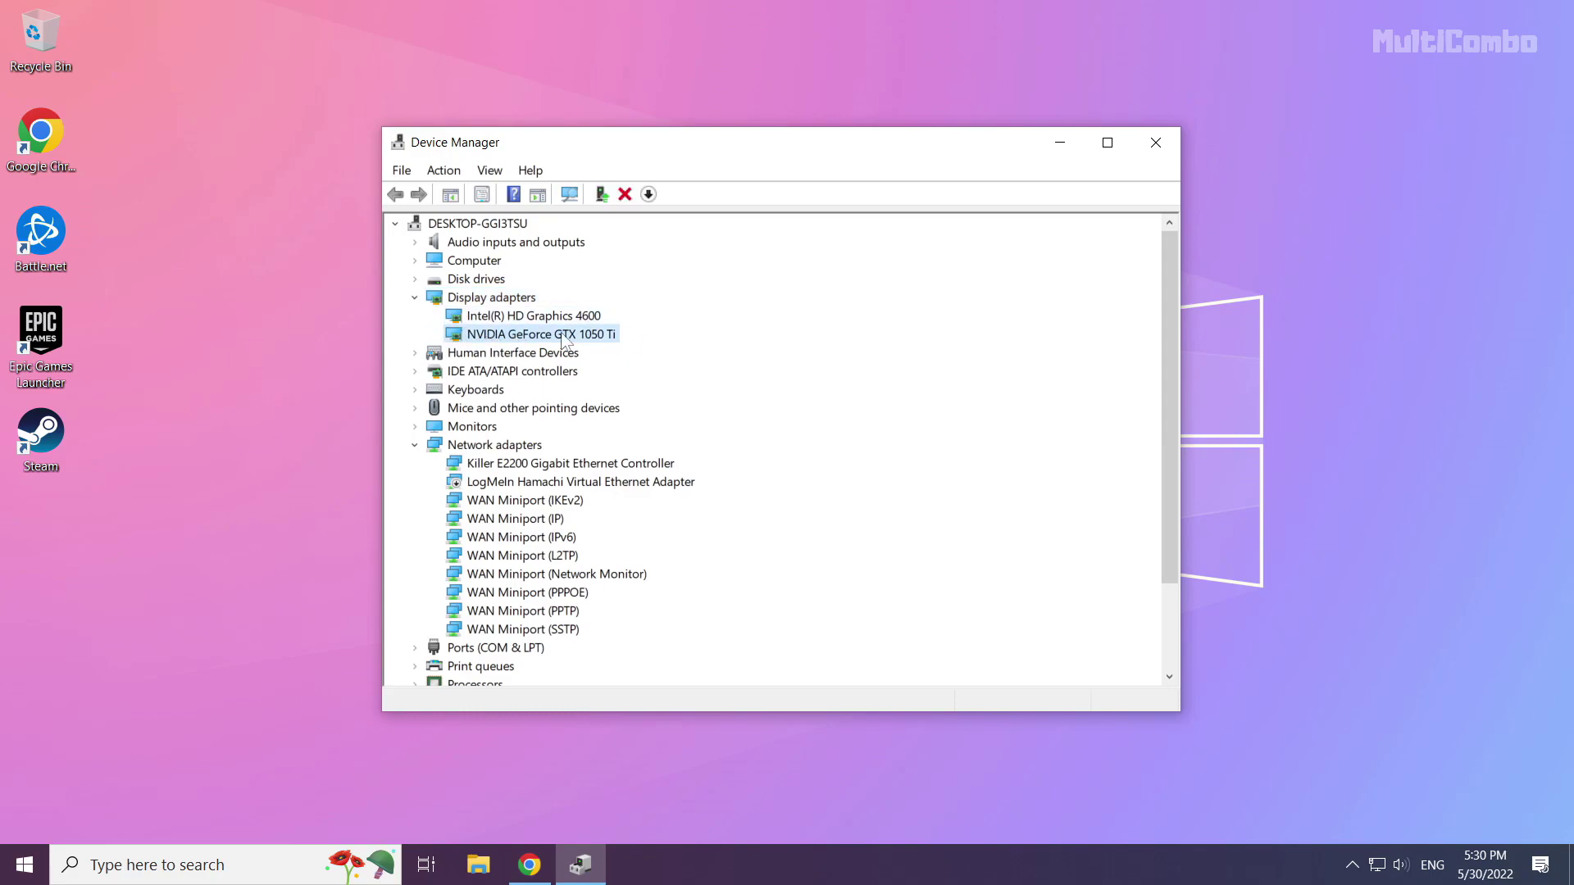
{"action": "right_click", "coordinate": [515, 336]}
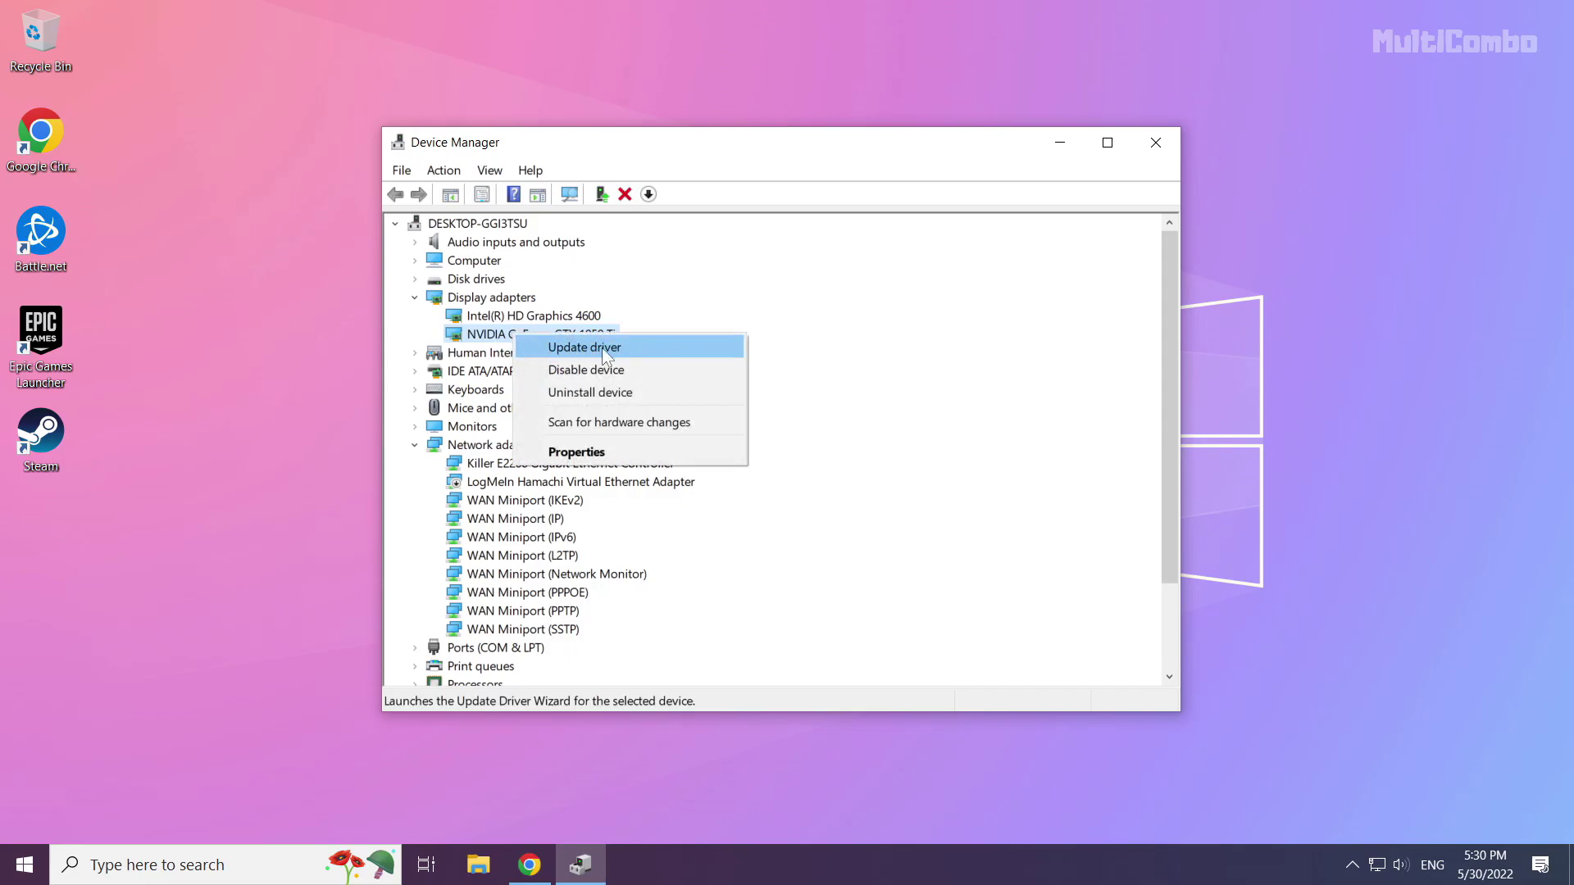
{"action": "left_click", "coordinate": [611, 349]}
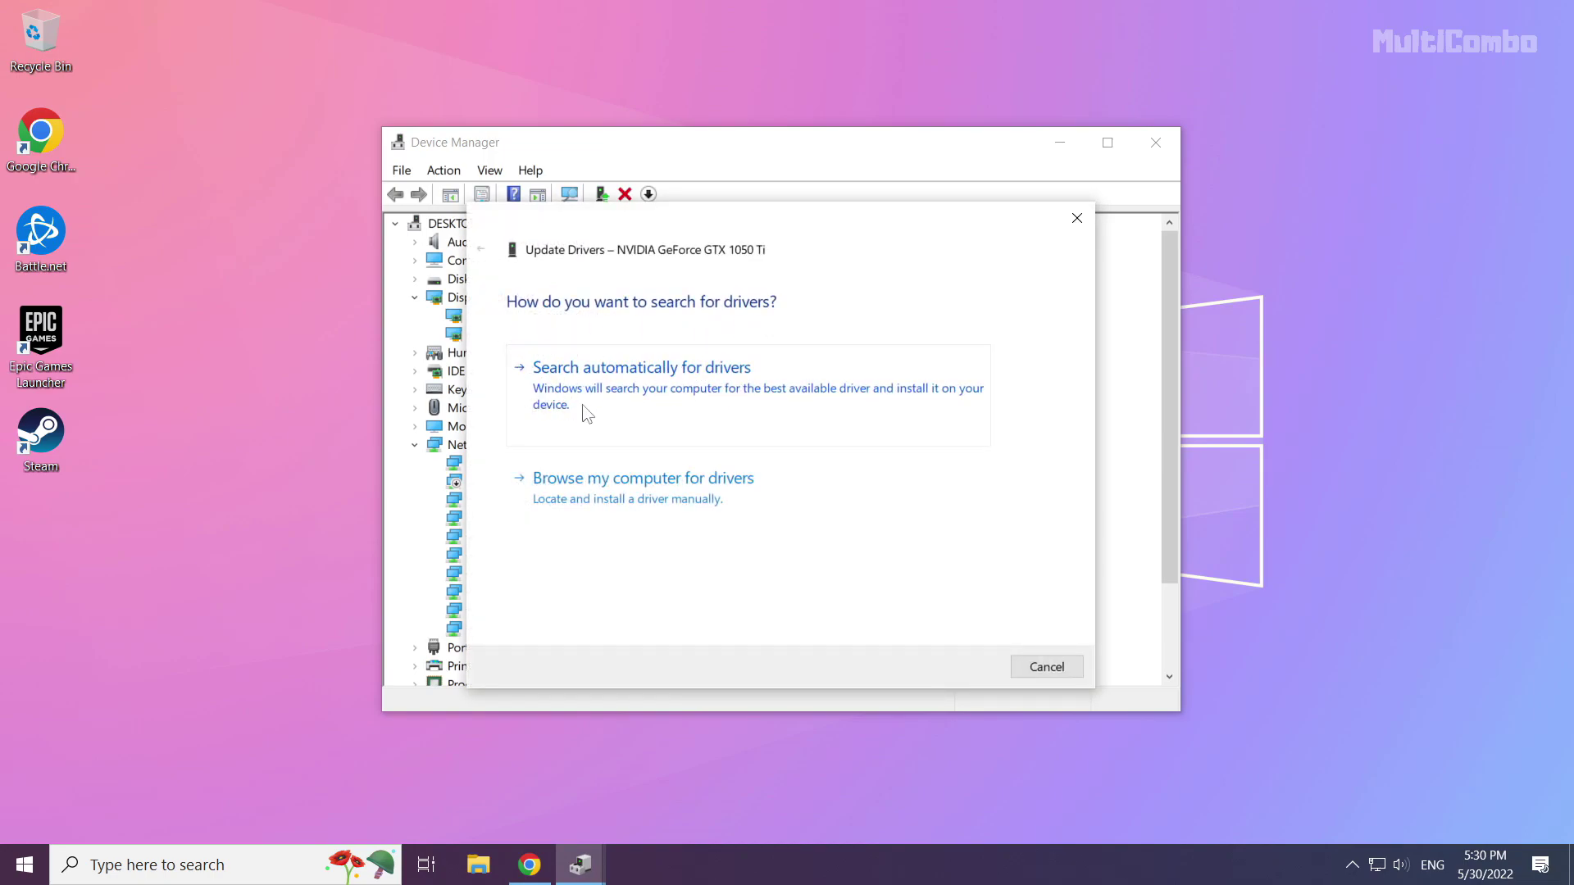
{"action": "left_click", "coordinate": [704, 411]}
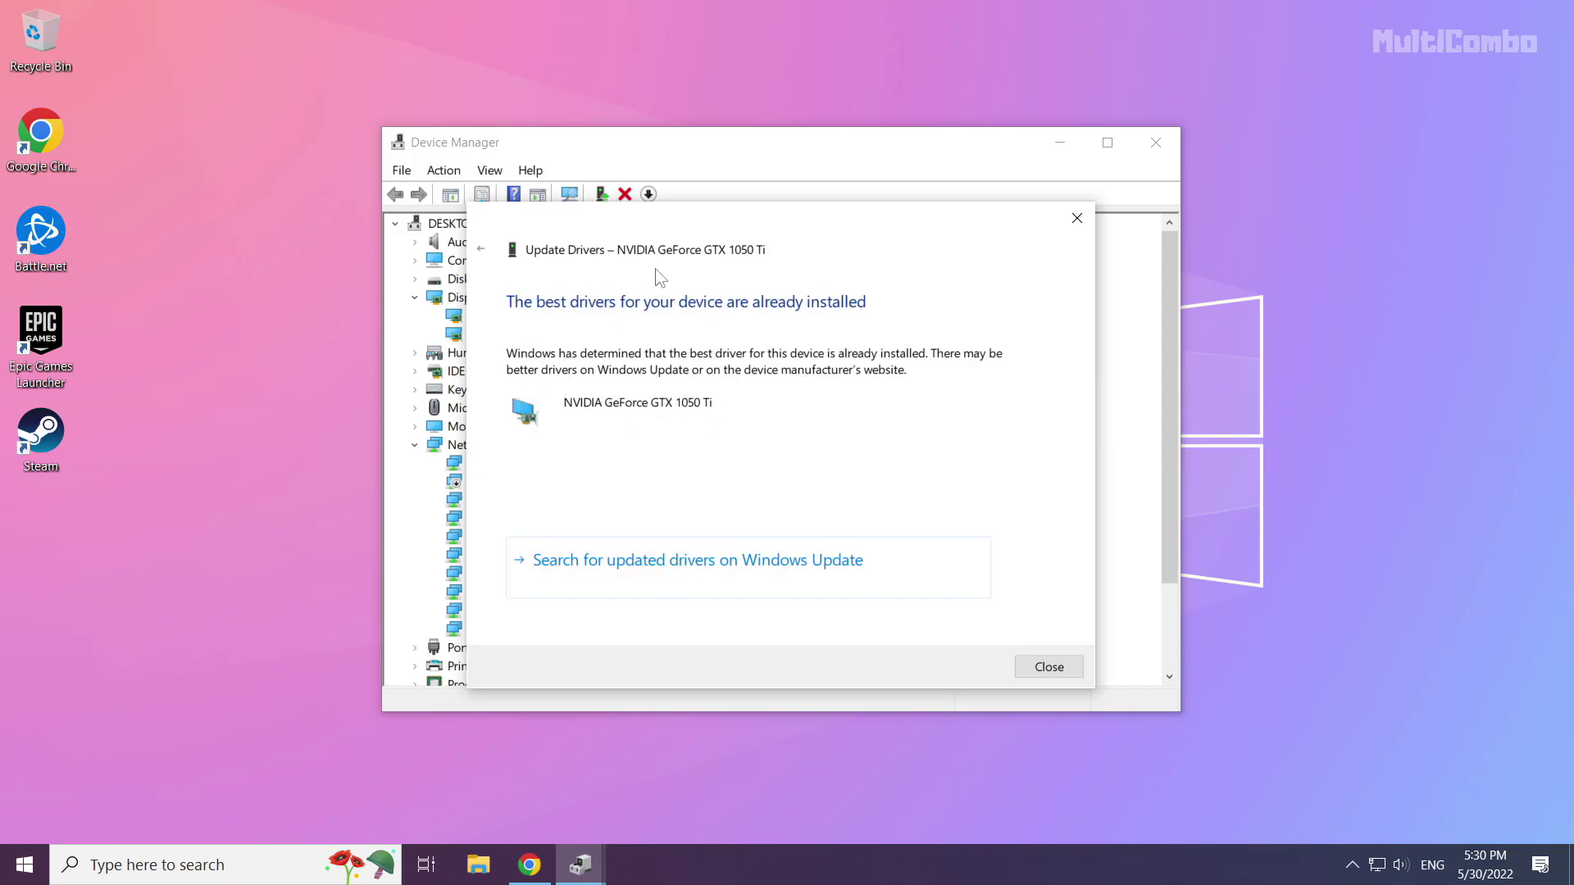
Search automatically for an updated Intel(R) HD Graphics 4600 driver, then close Device Manager.
{"action": "left_click", "coordinate": [1055, 668]}
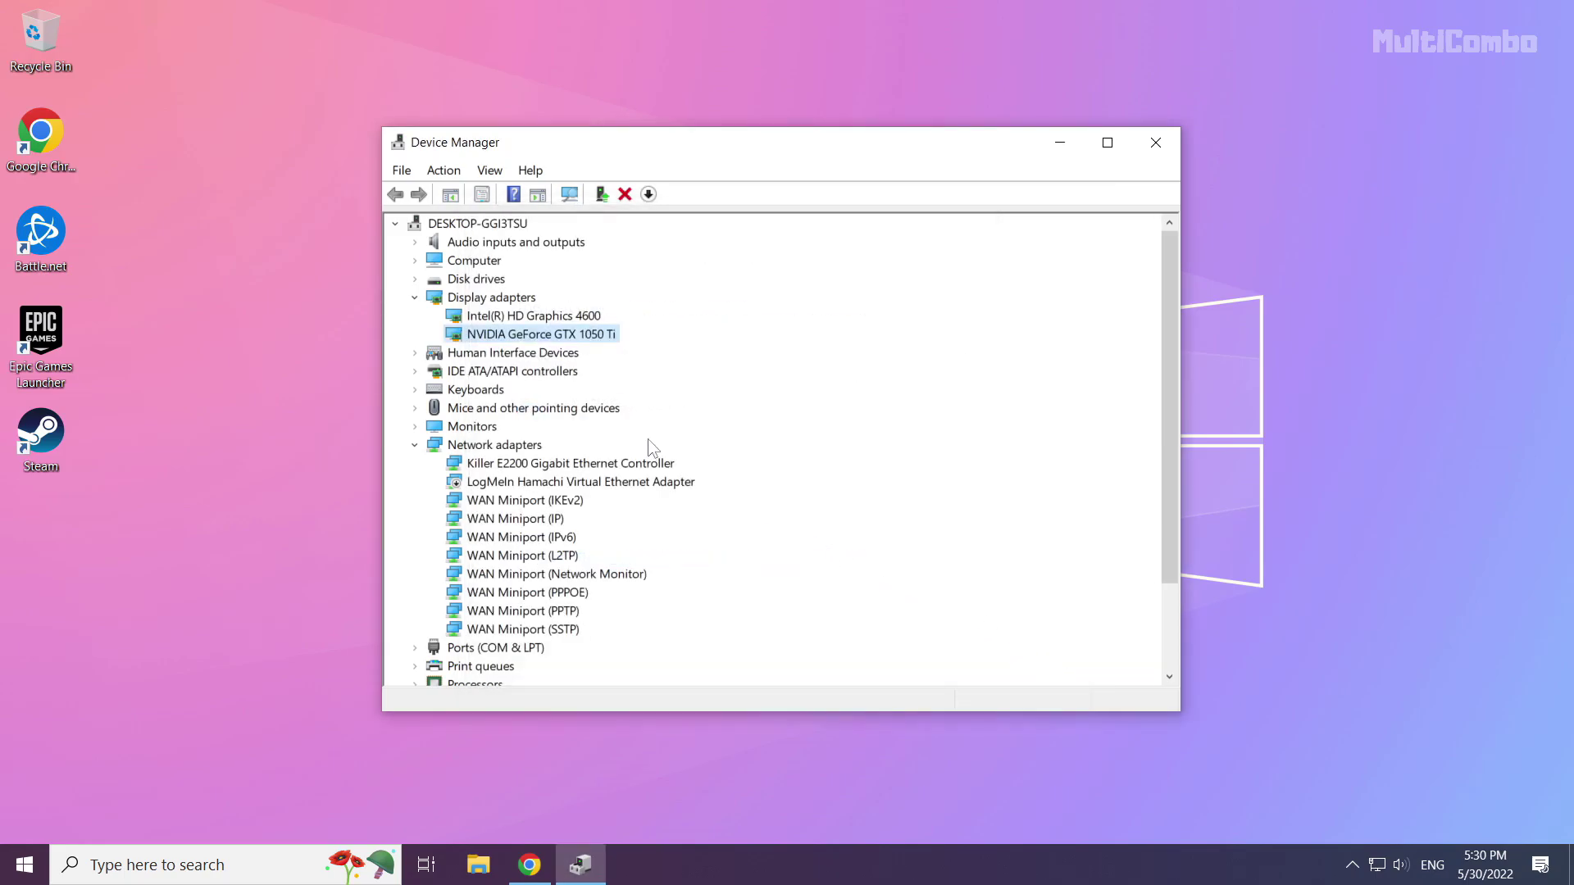
{"action": "left_click", "coordinate": [492, 317]}
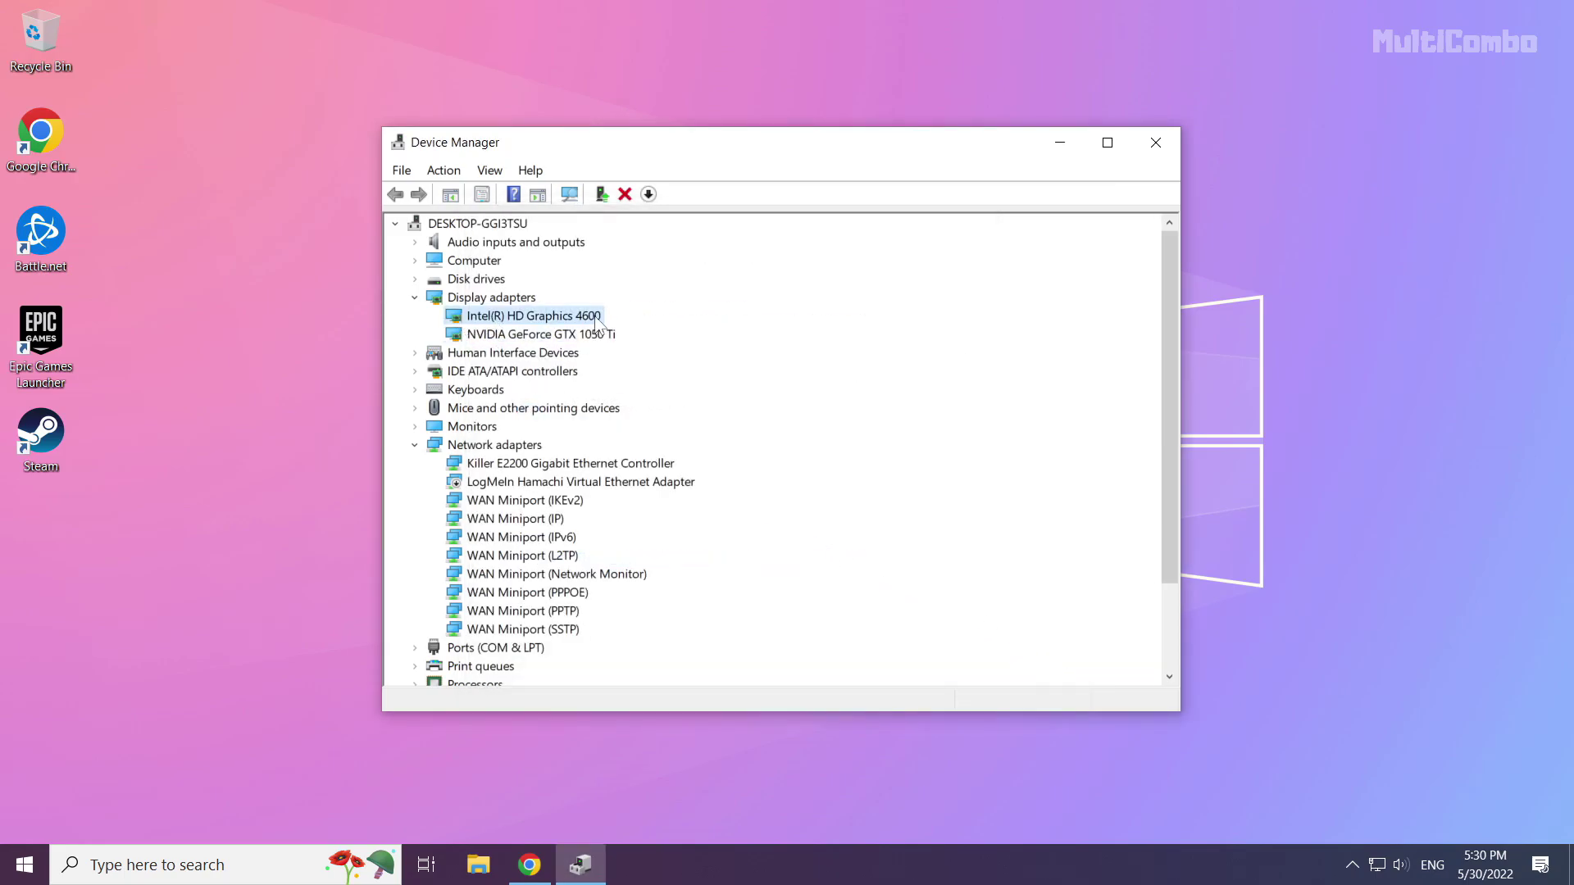
{"action": "right_click", "coordinate": [532, 320]}
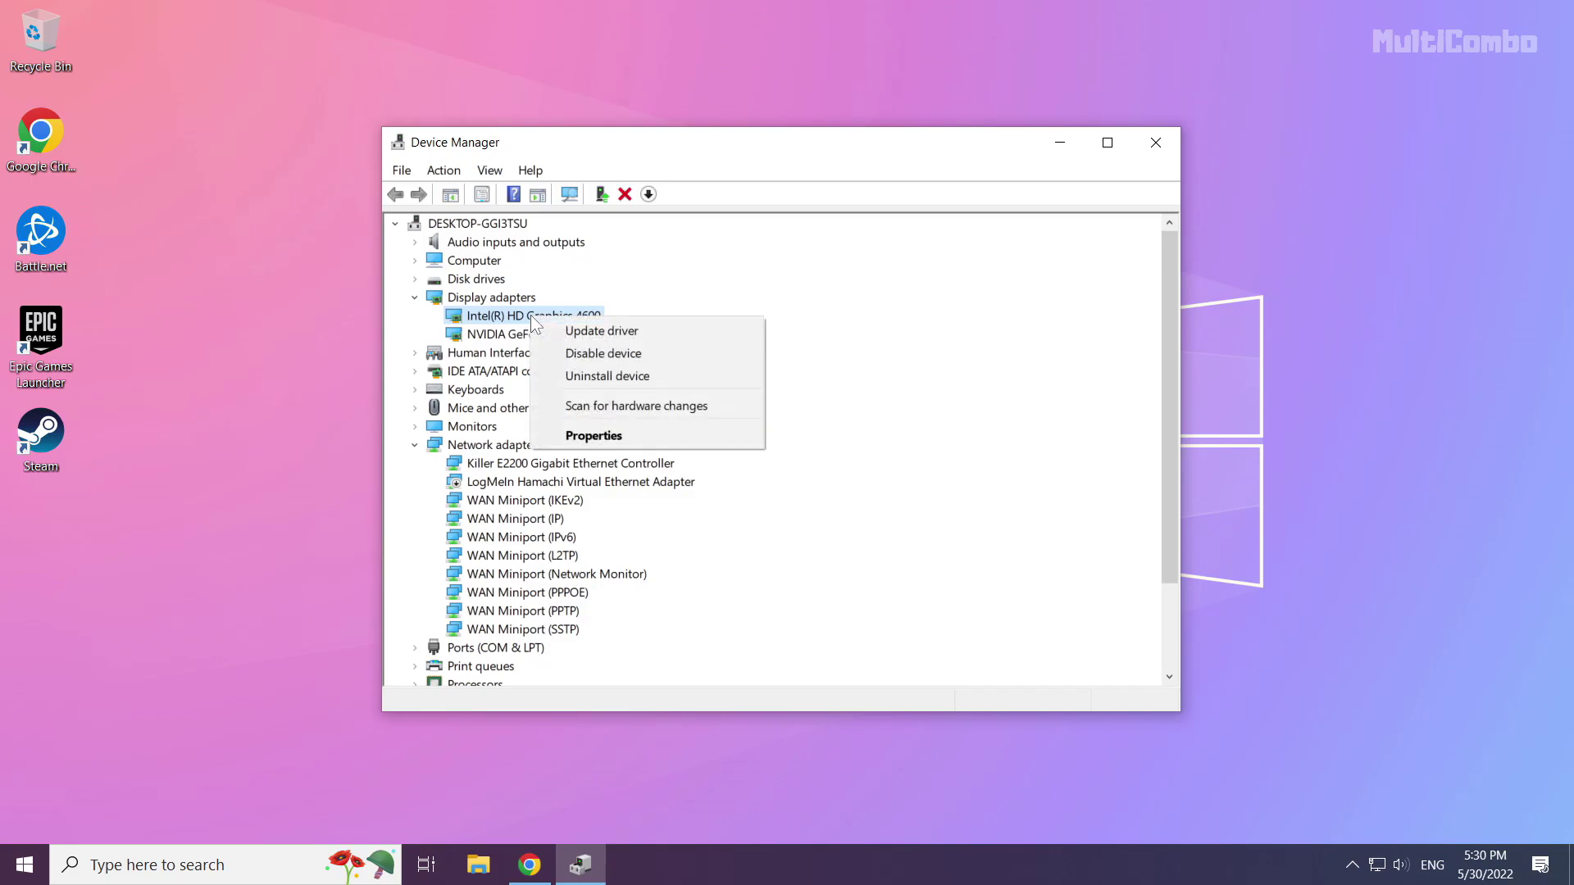
{"action": "left_click", "coordinate": [661, 332]}
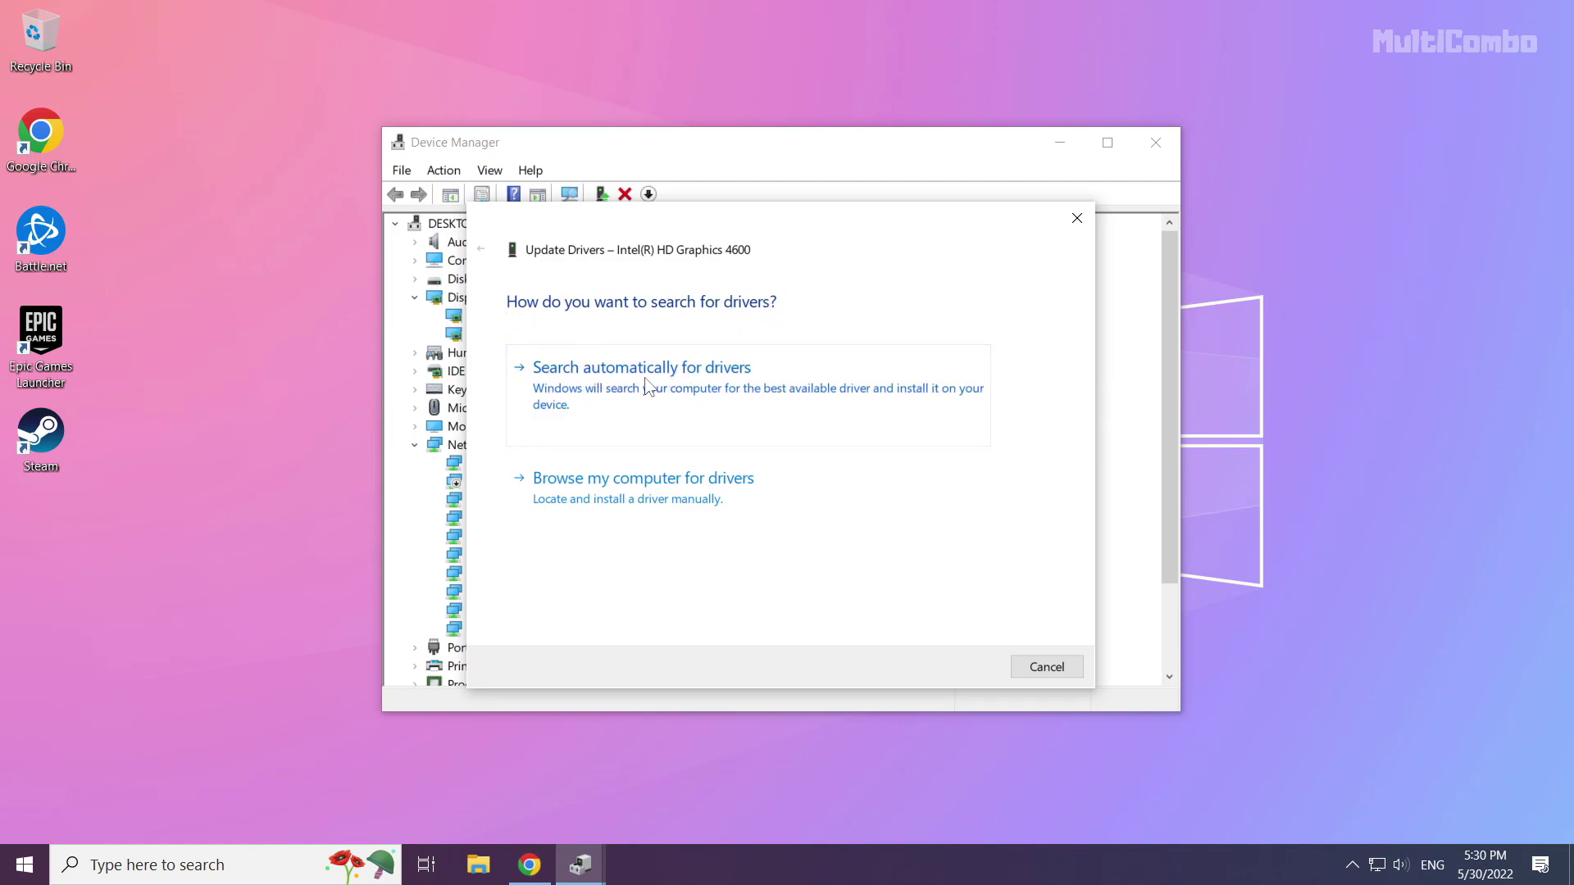
{"action": "left_click", "coordinate": [652, 420]}
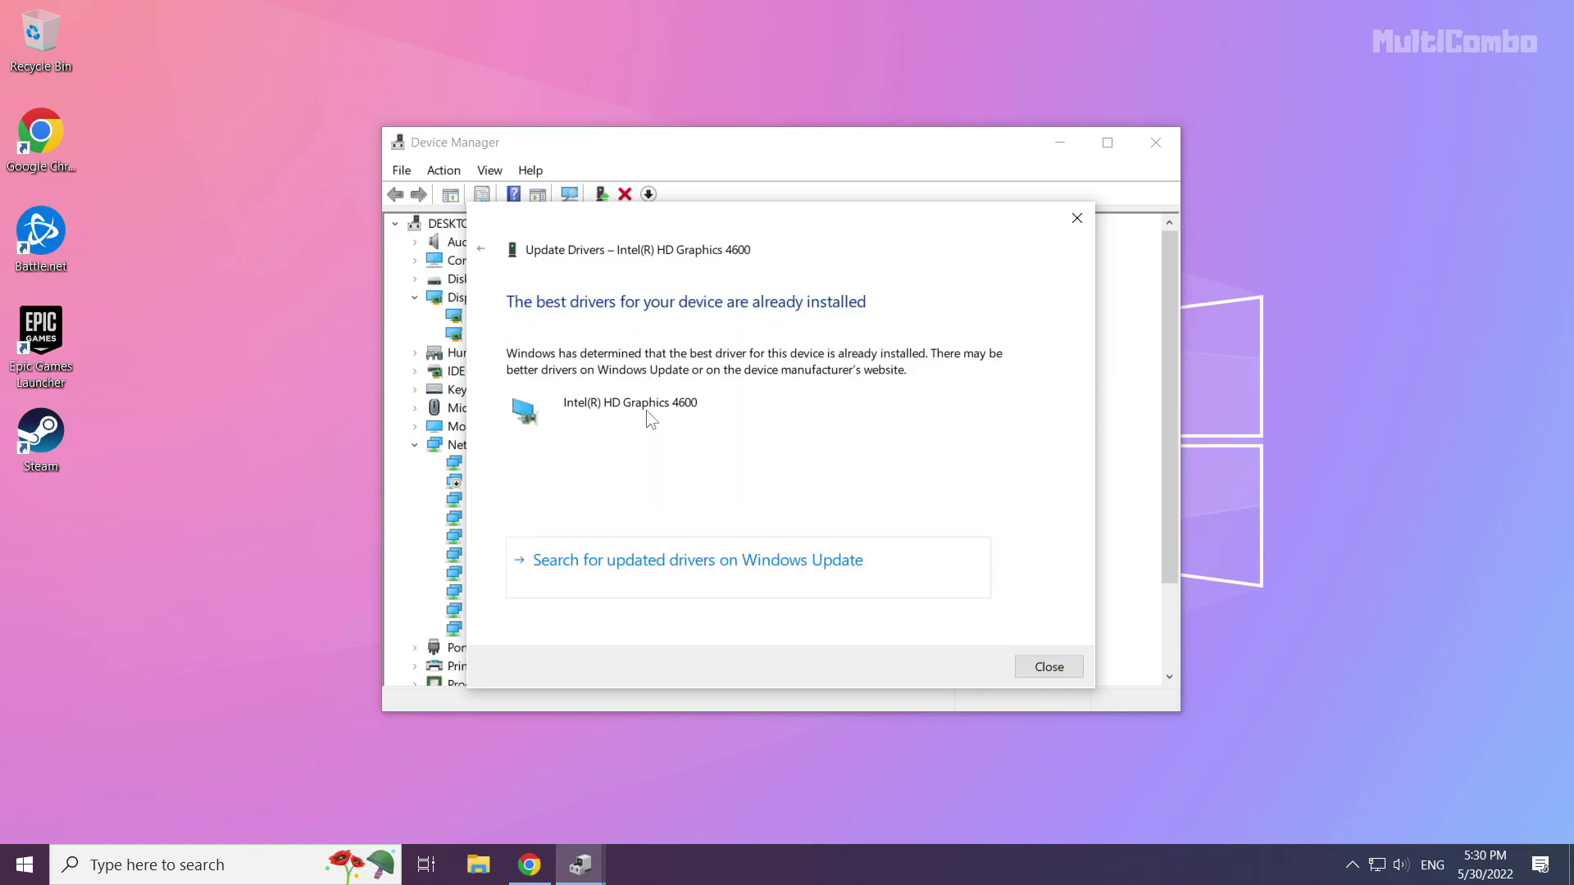
{"action": "left_click", "coordinate": [1053, 667]}
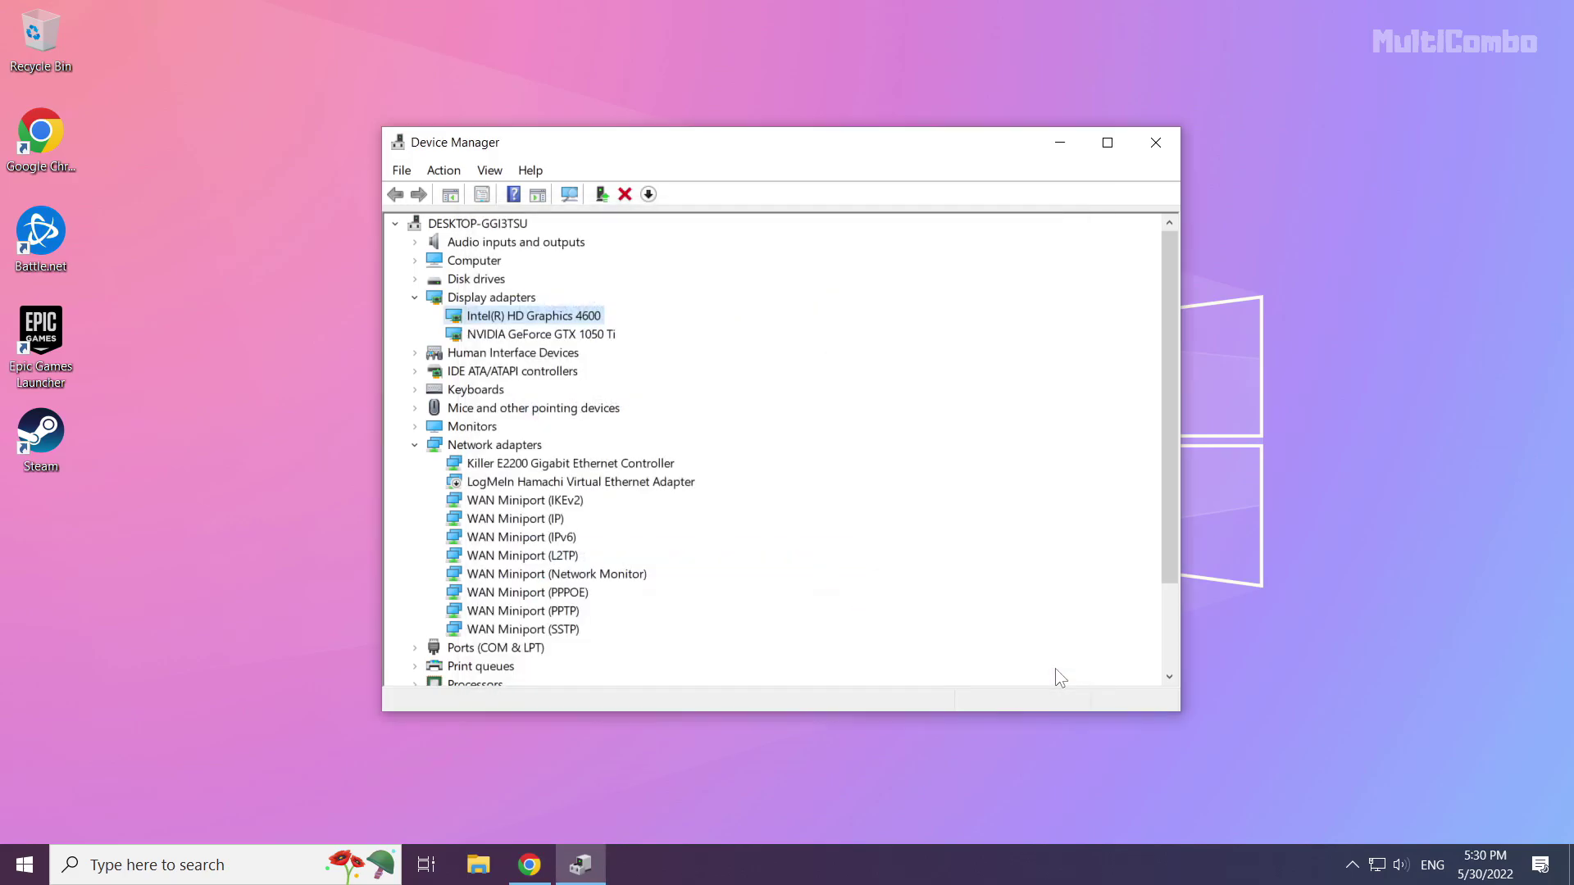
{"action": "left_click", "coordinate": [1156, 146]}
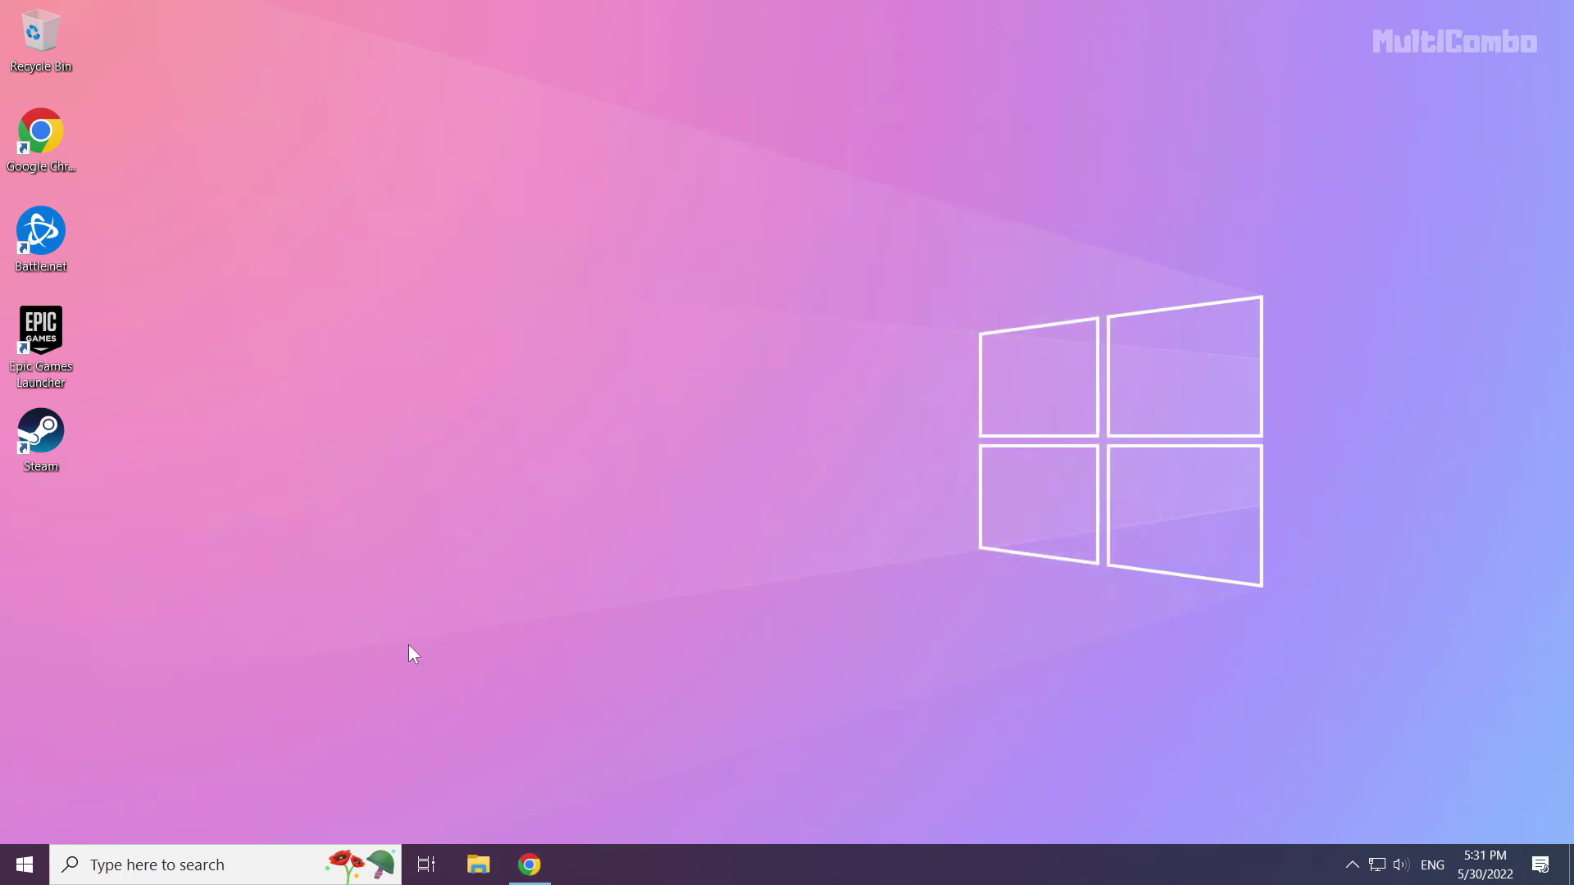
Search Windows for 'update'.
{"action": "left_click", "coordinate": [193, 867]}
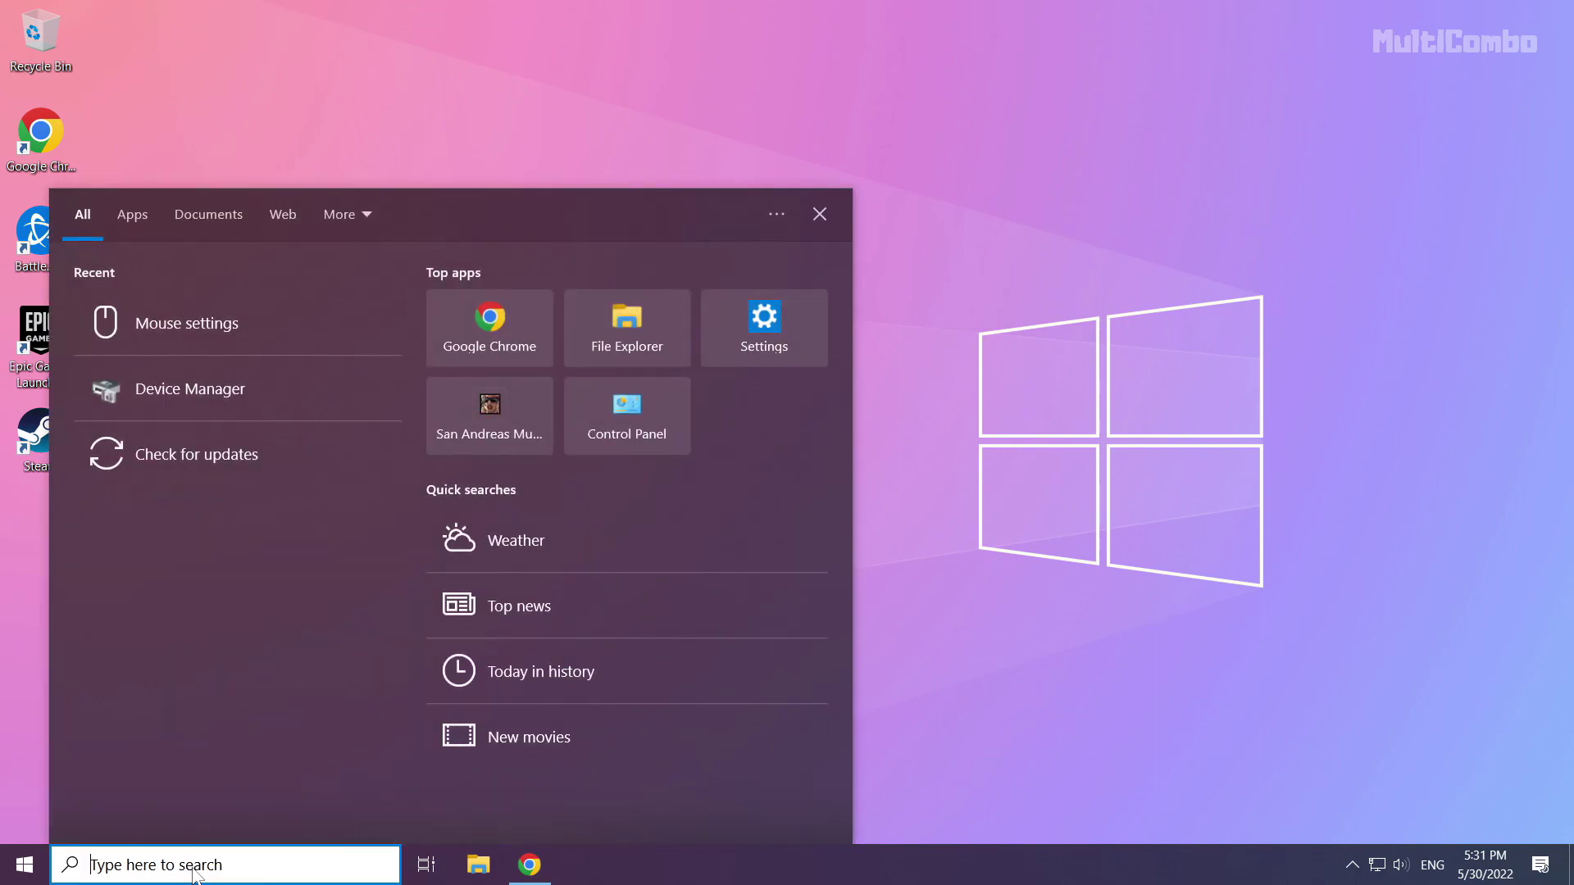
{"action": "type", "text": "update"}
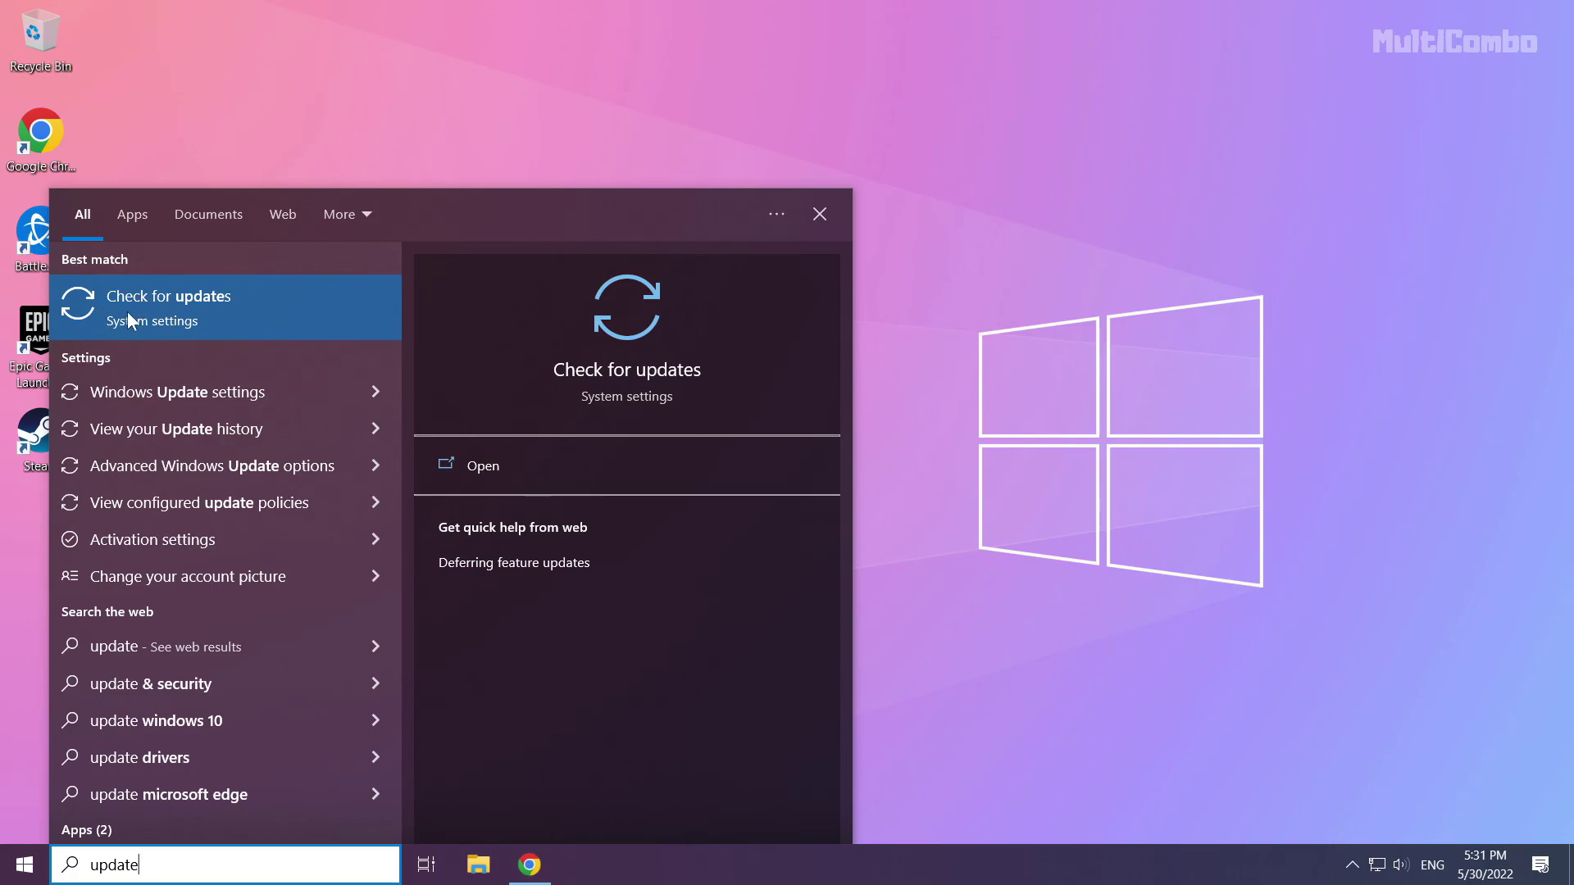
Check Windows Update until it reports 'You're up to date', then close Settings.
{"action": "left_click", "coordinate": [218, 309]}
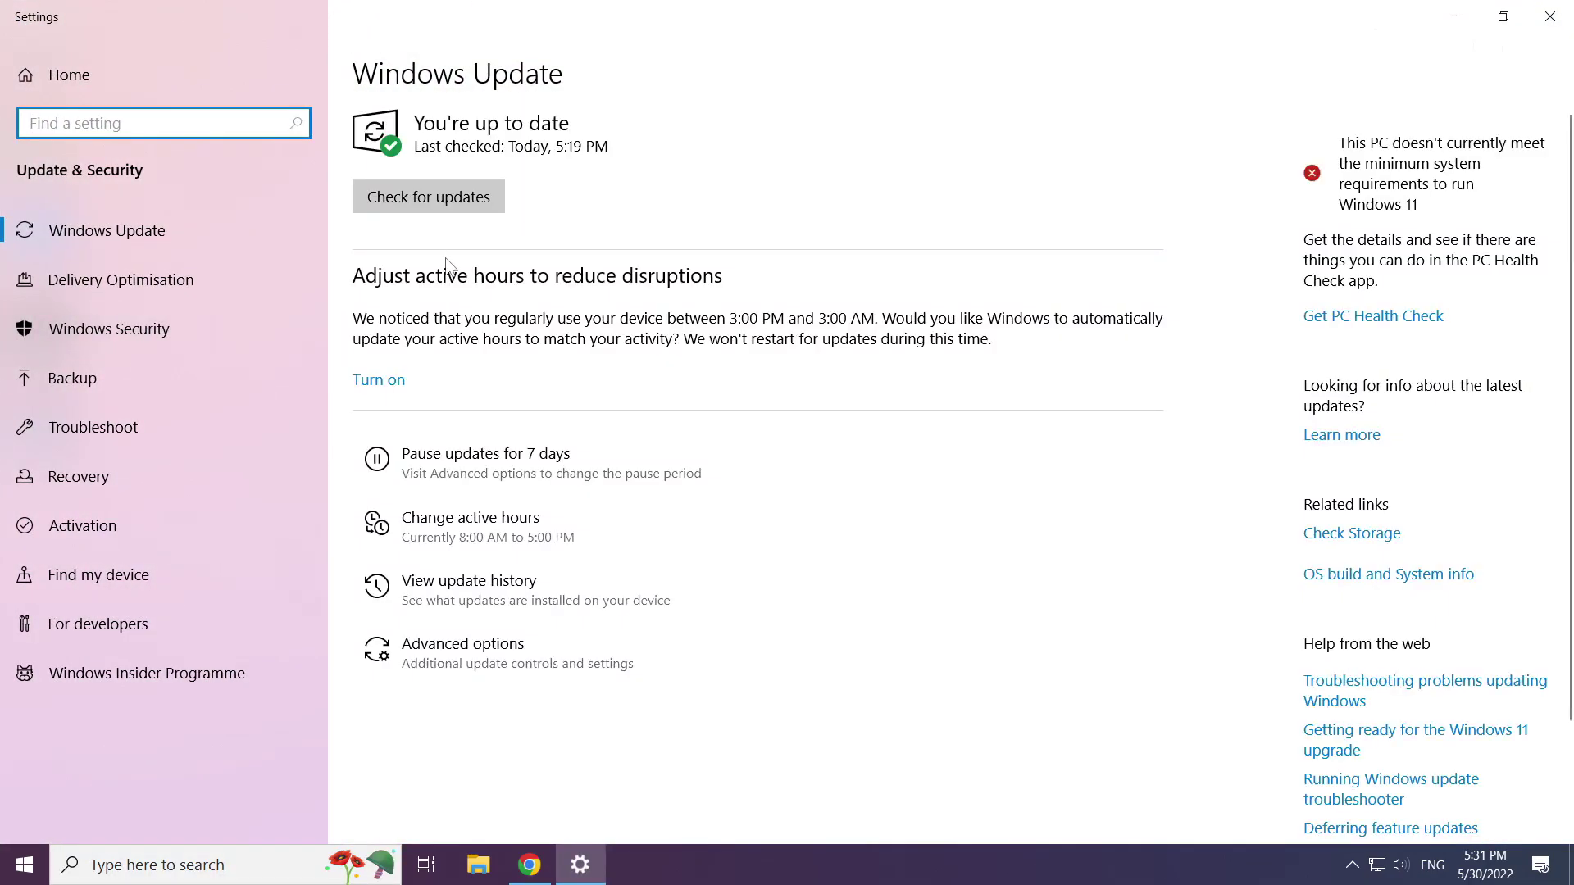
{"action": "left_click", "coordinate": [480, 206]}
{"action": "left_click", "coordinate": [432, 202]}
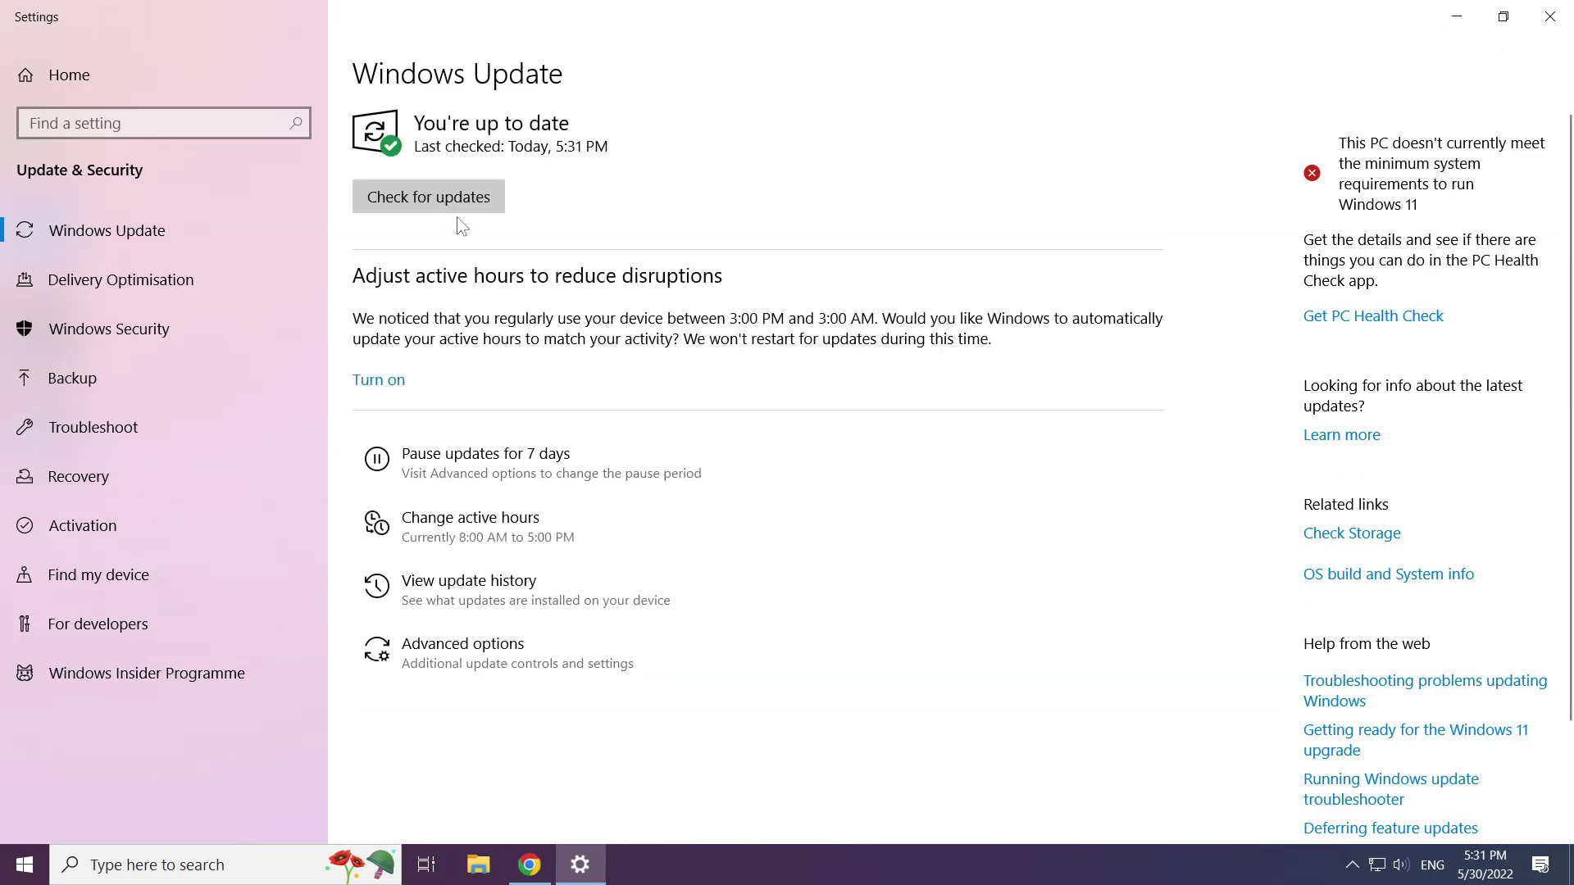
{"action": "left_click", "coordinate": [1556, 24]}
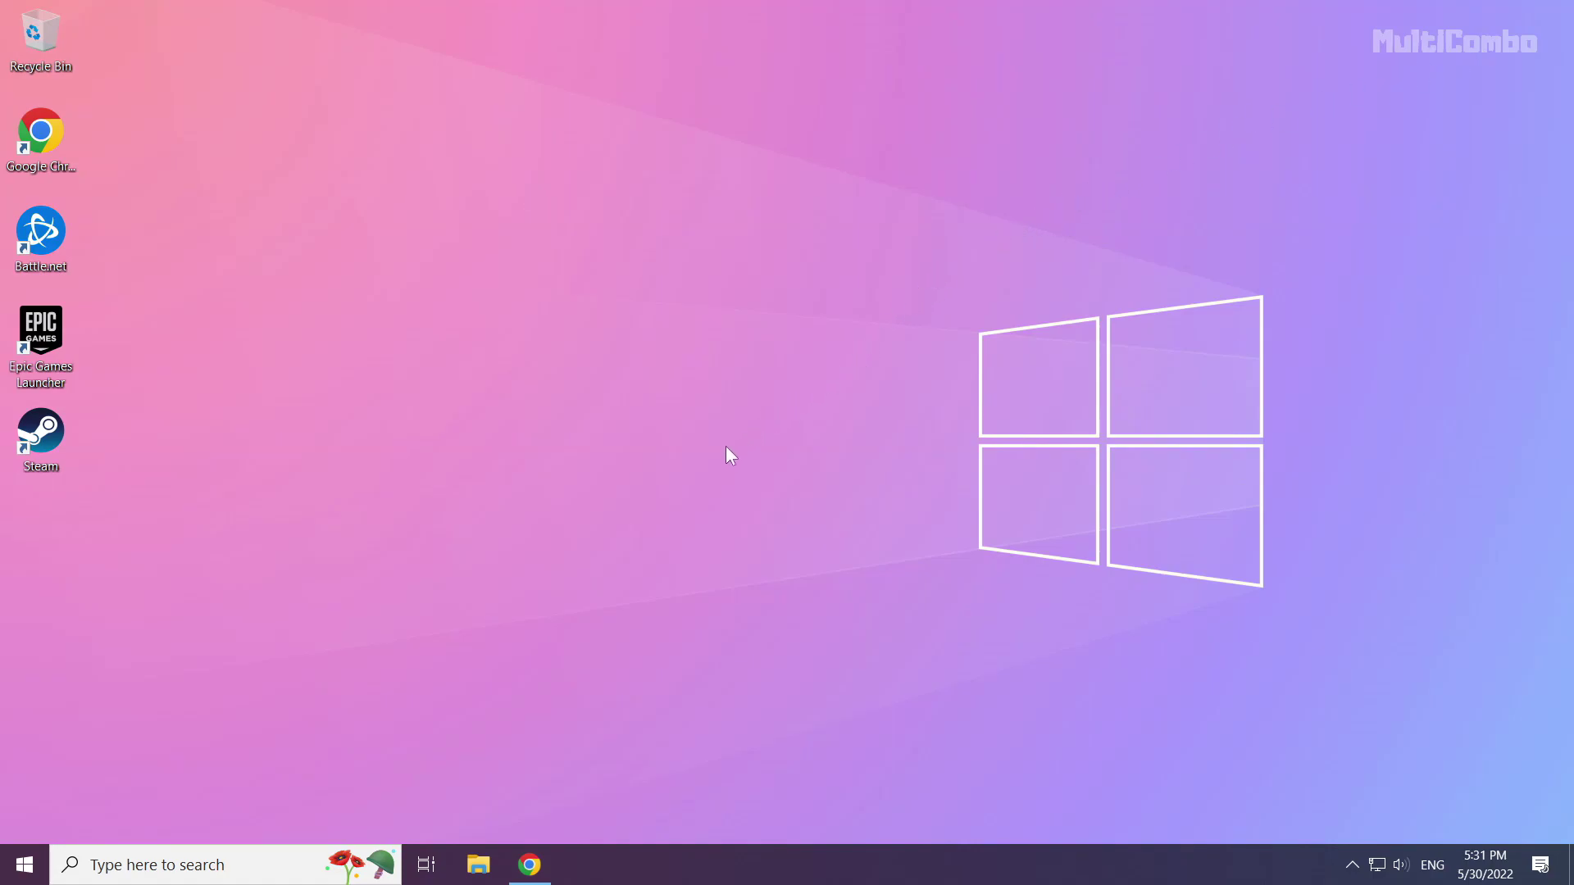
Download the DirectX End-User Runtime Web Installer in Chrome and run dxwebsetup.
{"action": "left_click", "coordinate": [537, 874]}
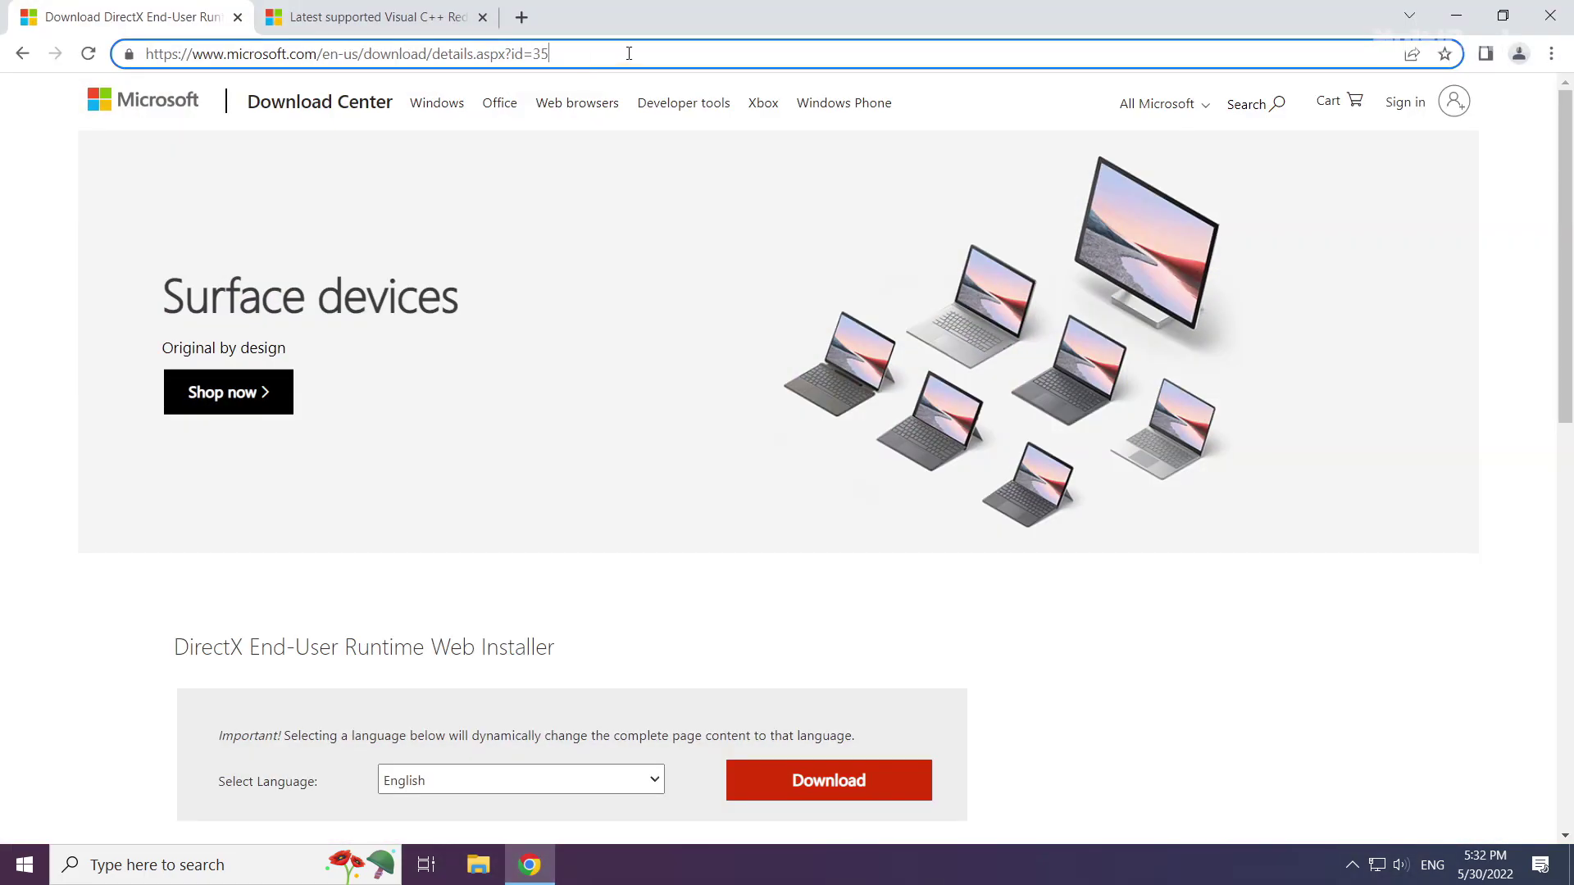
{"action": "left_click_drag", "start_coordinate": [629, 54], "coordinate": [662, 50]}
{"action": "left_click", "coordinate": [647, 597]}
{"action": "scroll", "coordinate": [632, 598], "scroll_direction": "down", "scroll_amount": 1}
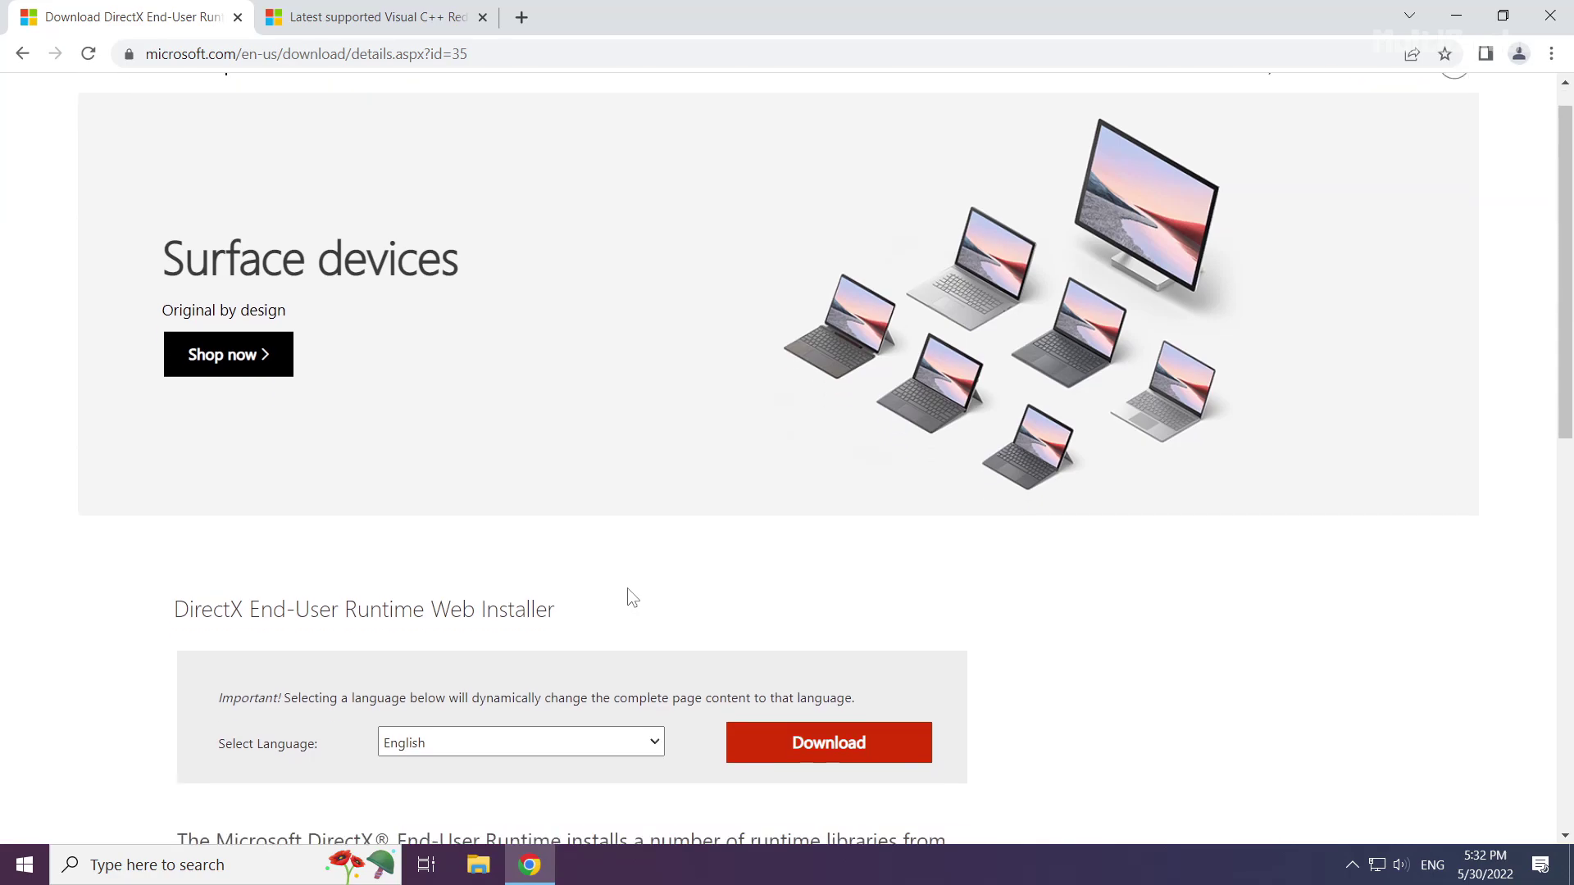
{"action": "scroll", "coordinate": [633, 598], "scroll_direction": "down", "scroll_amount": 2}
{"action": "left_click_drag", "start_coordinate": [573, 446], "coordinate": [158, 440]}
{"action": "left_click", "coordinate": [152, 438]}
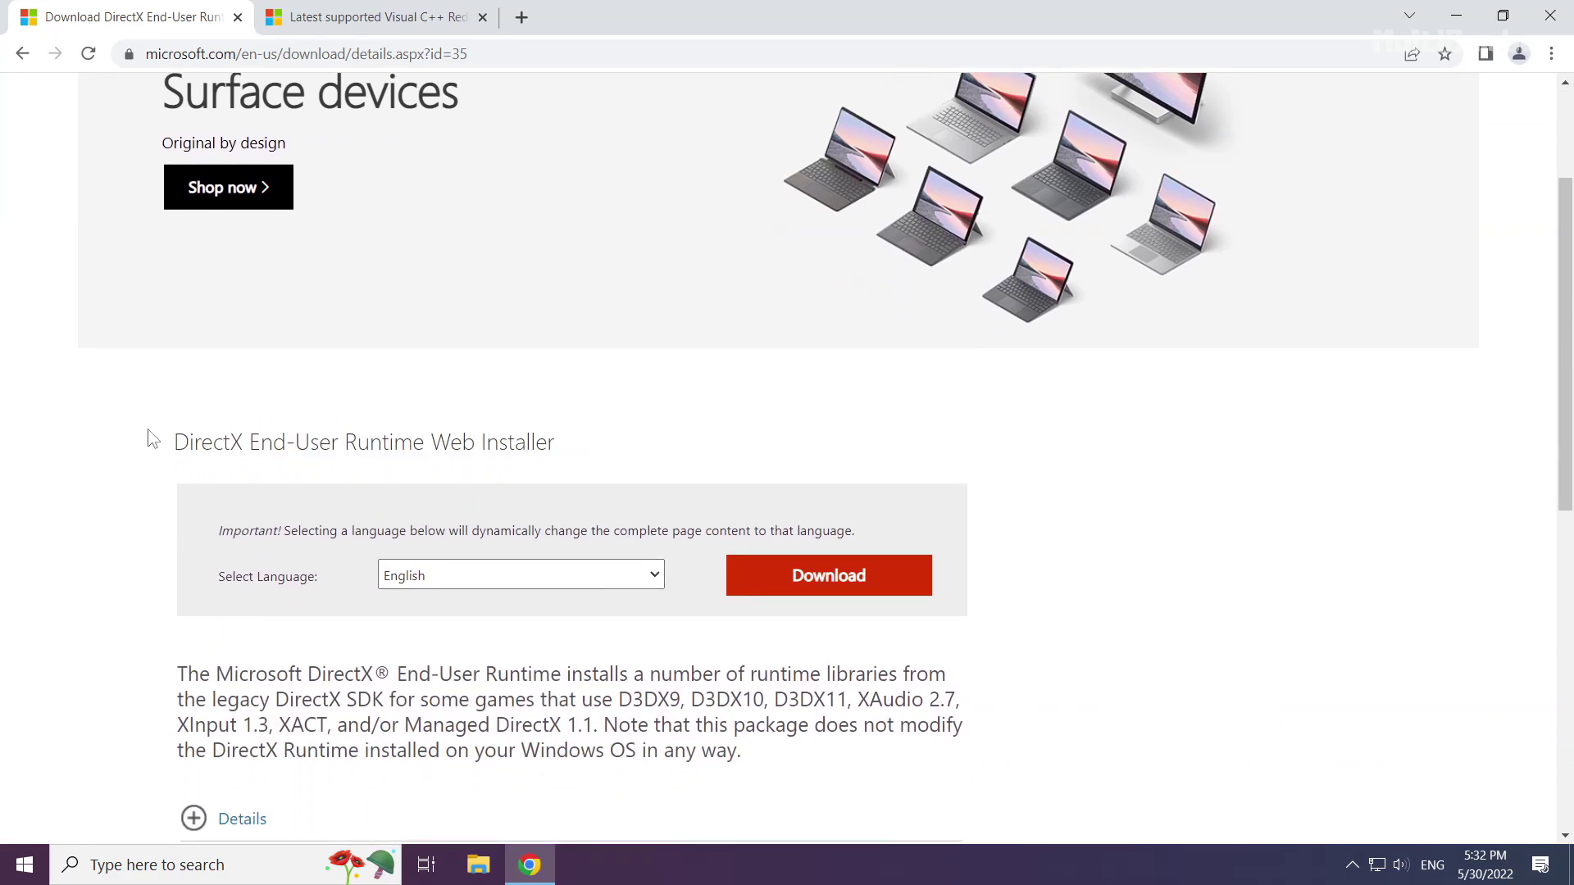
{"action": "left_click", "coordinate": [835, 588]}
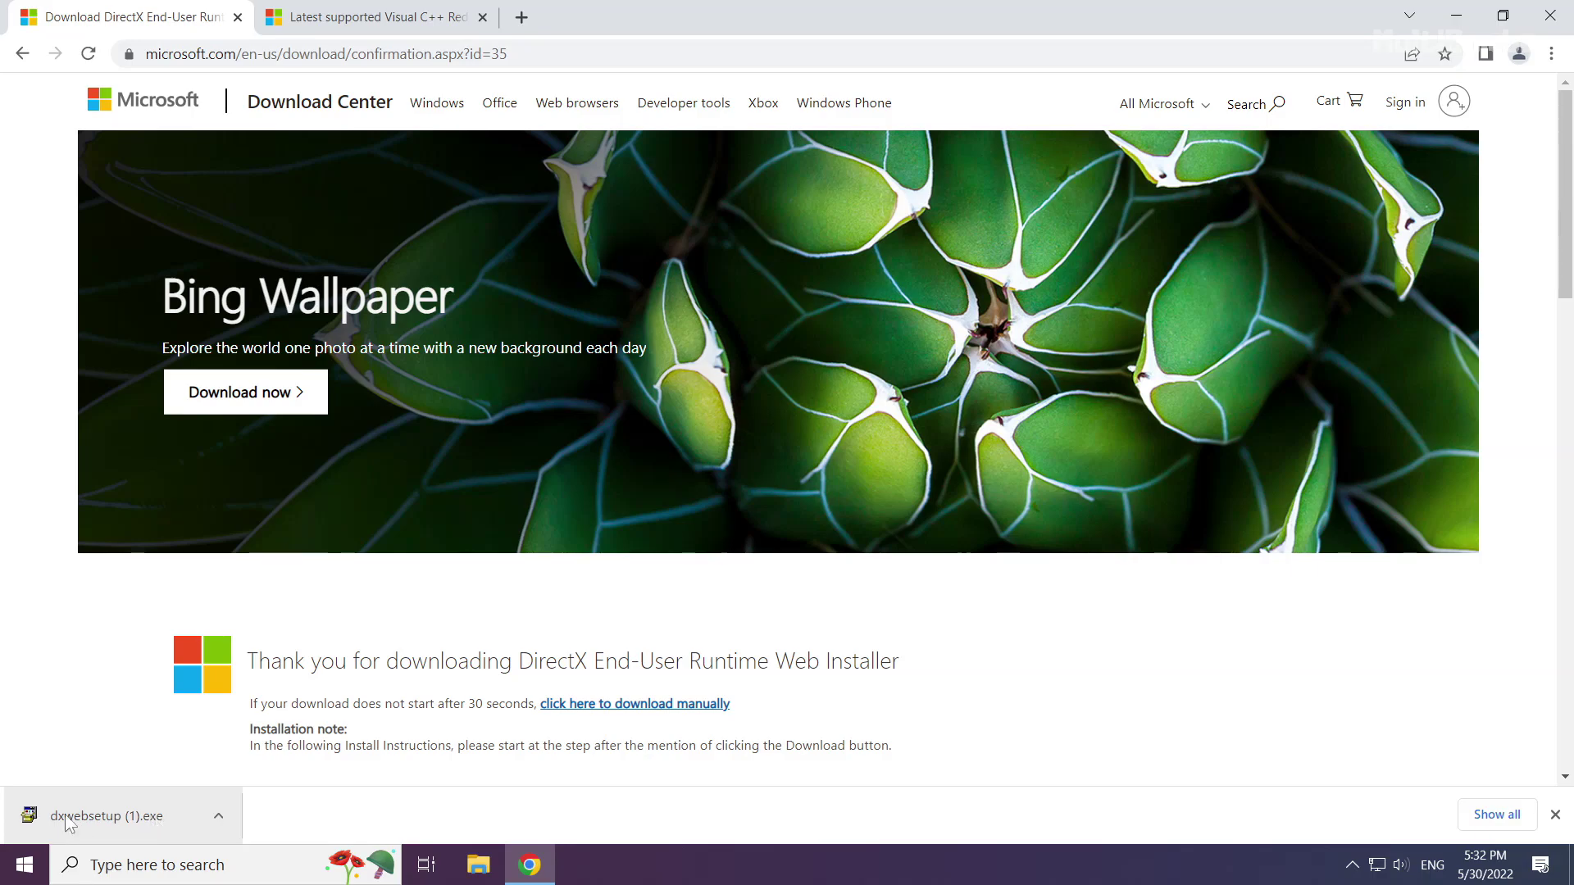
{"action": "left_click", "coordinate": [107, 812]}
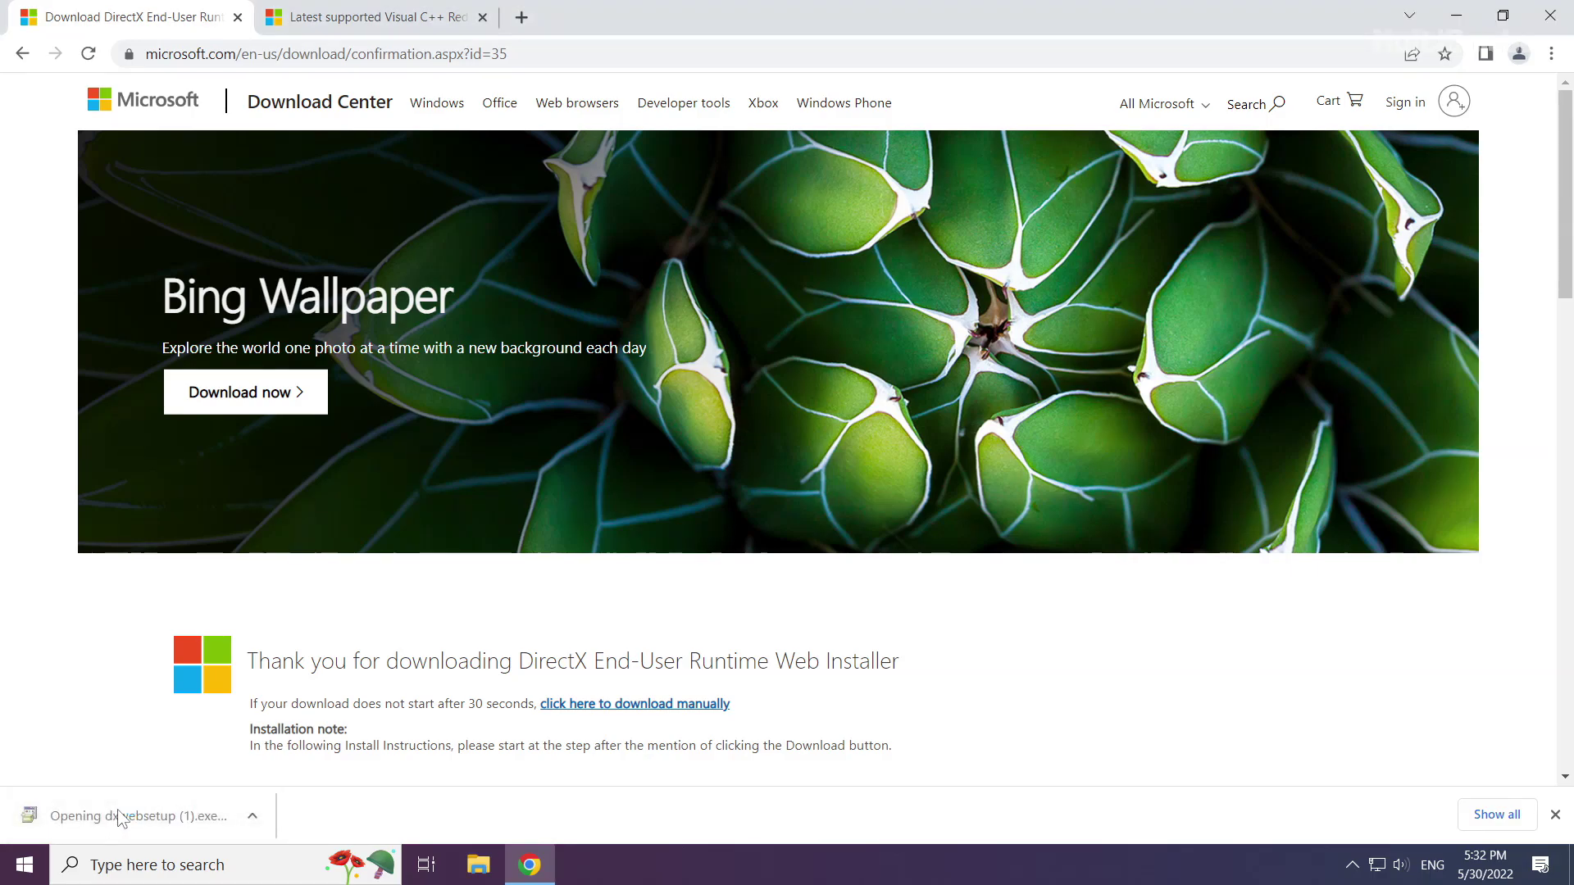
Accept the DirectX license, leave the Bing Bar unchecked, and finish DirectX Setup.
{"action": "left_click_drag", "start_coordinate": [314, 75], "coordinate": [773, 277]}
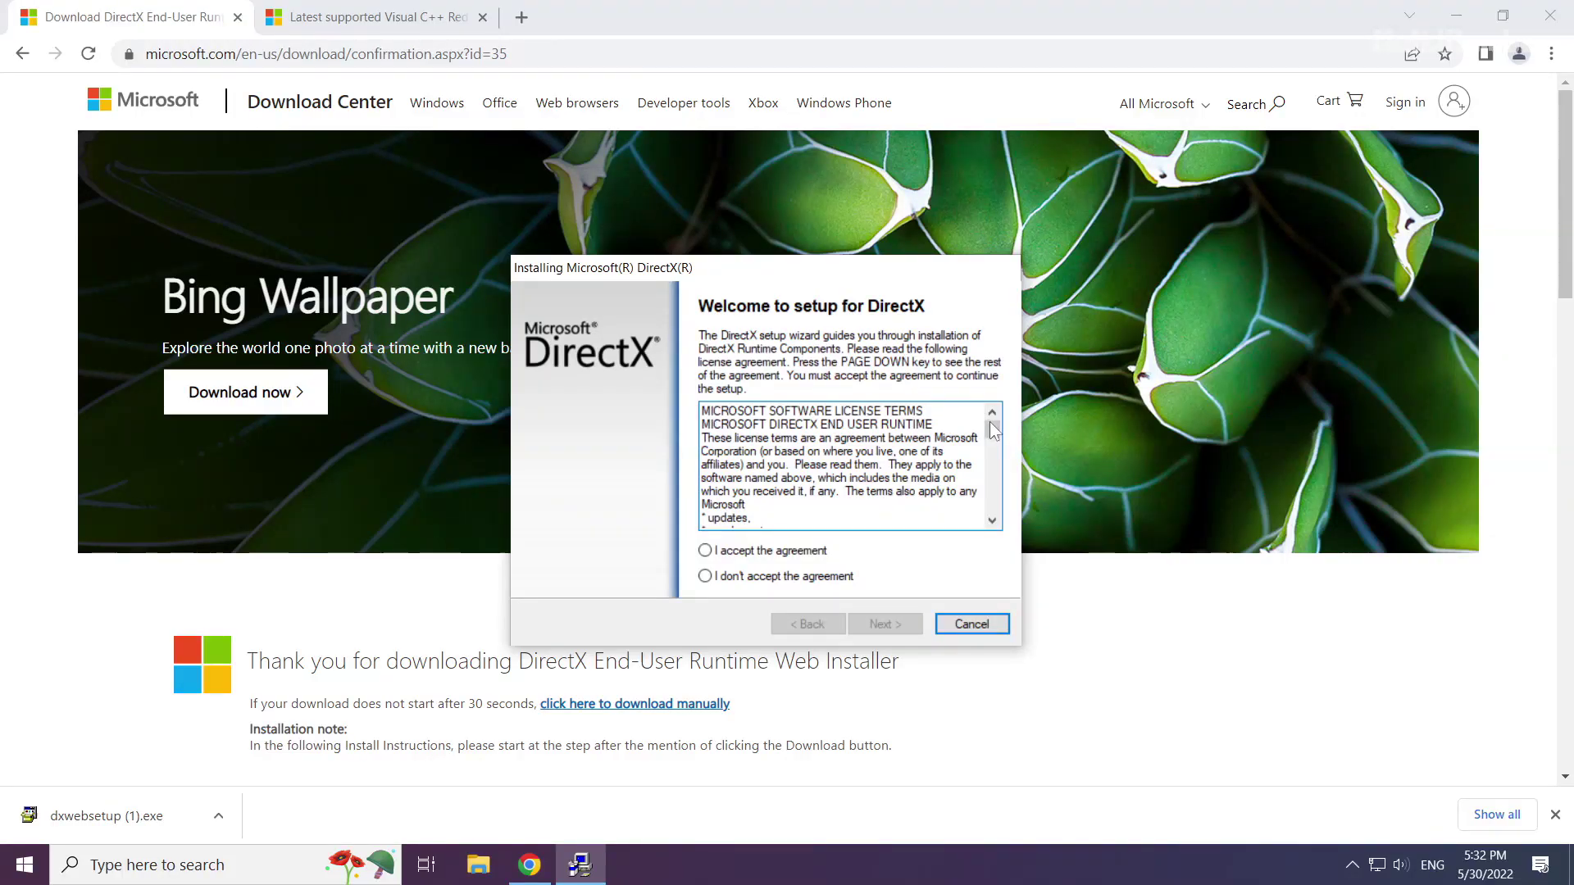
{"action": "left_click_drag", "start_coordinate": [993, 428], "coordinate": [995, 514]}
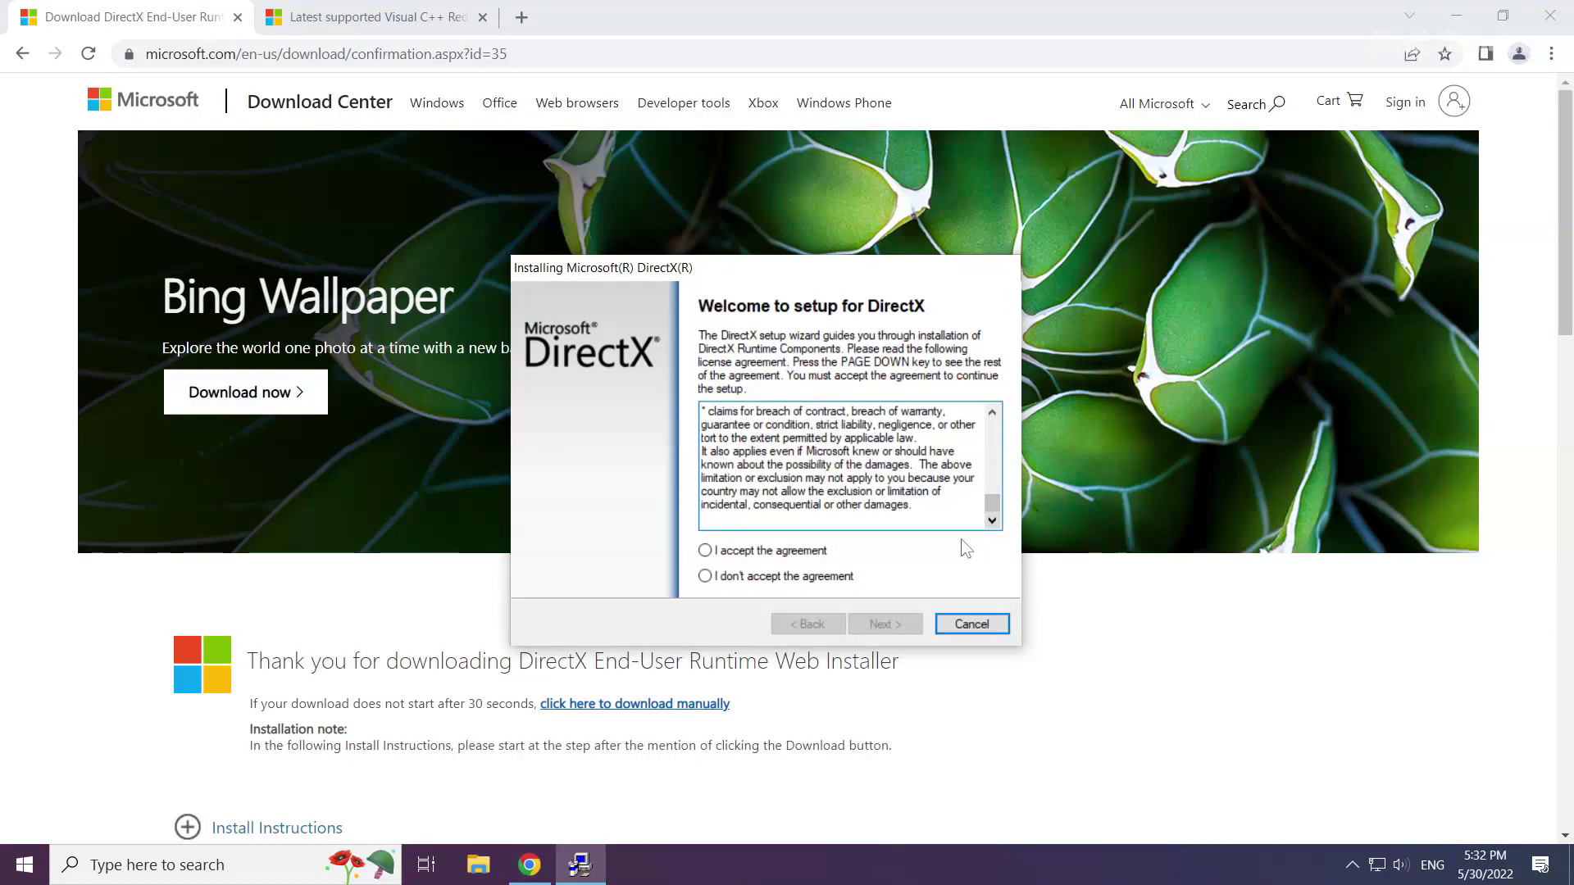
{"action": "left_click", "coordinate": [705, 551]}
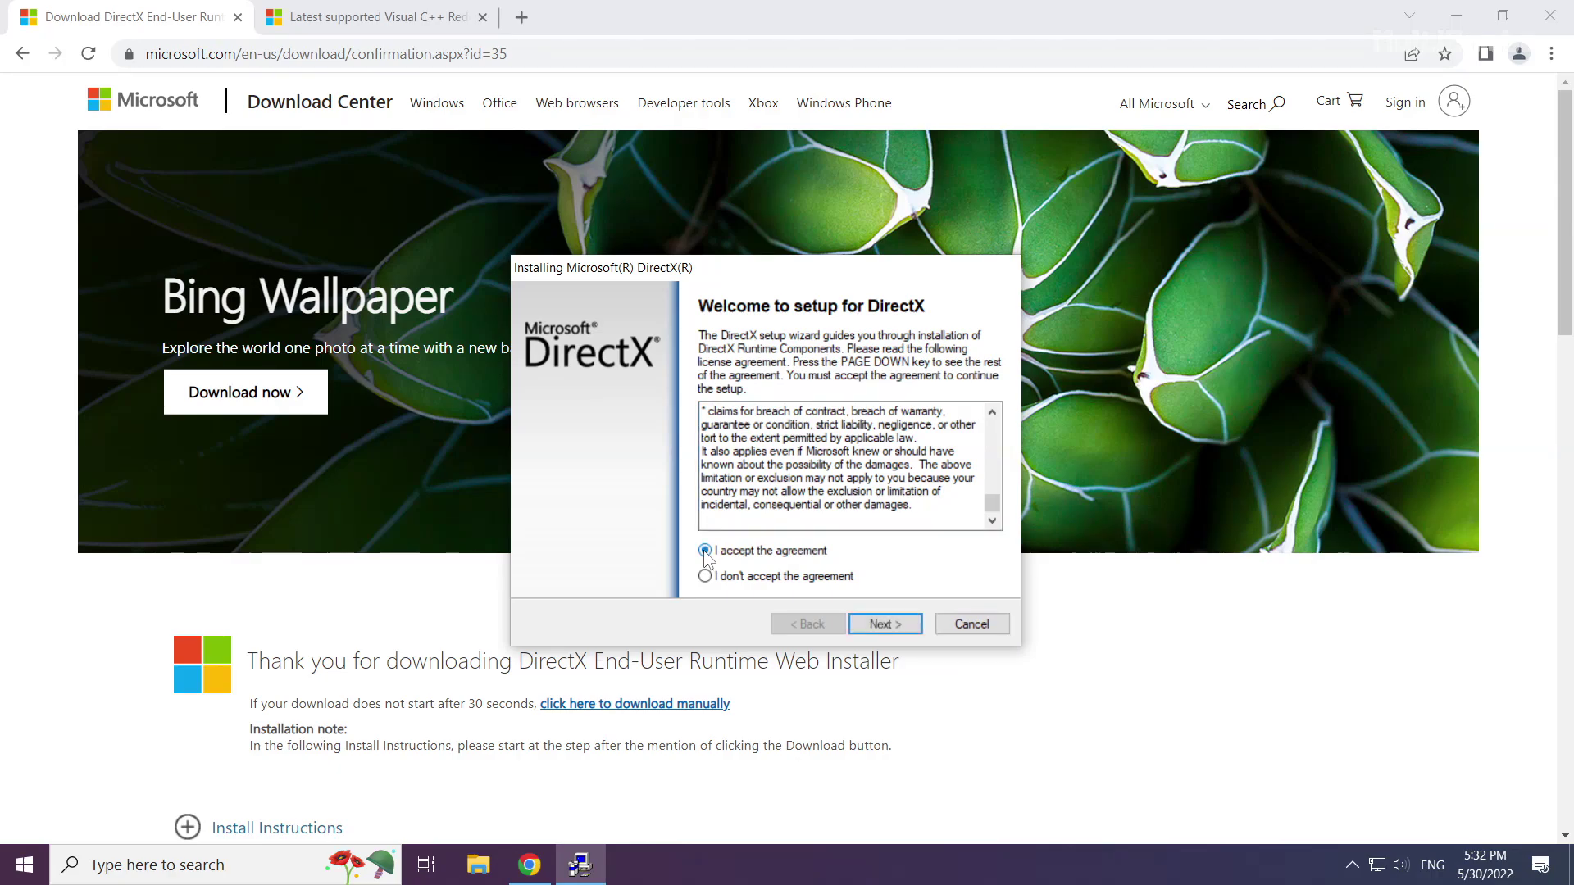
{"action": "left_click", "coordinate": [883, 625]}
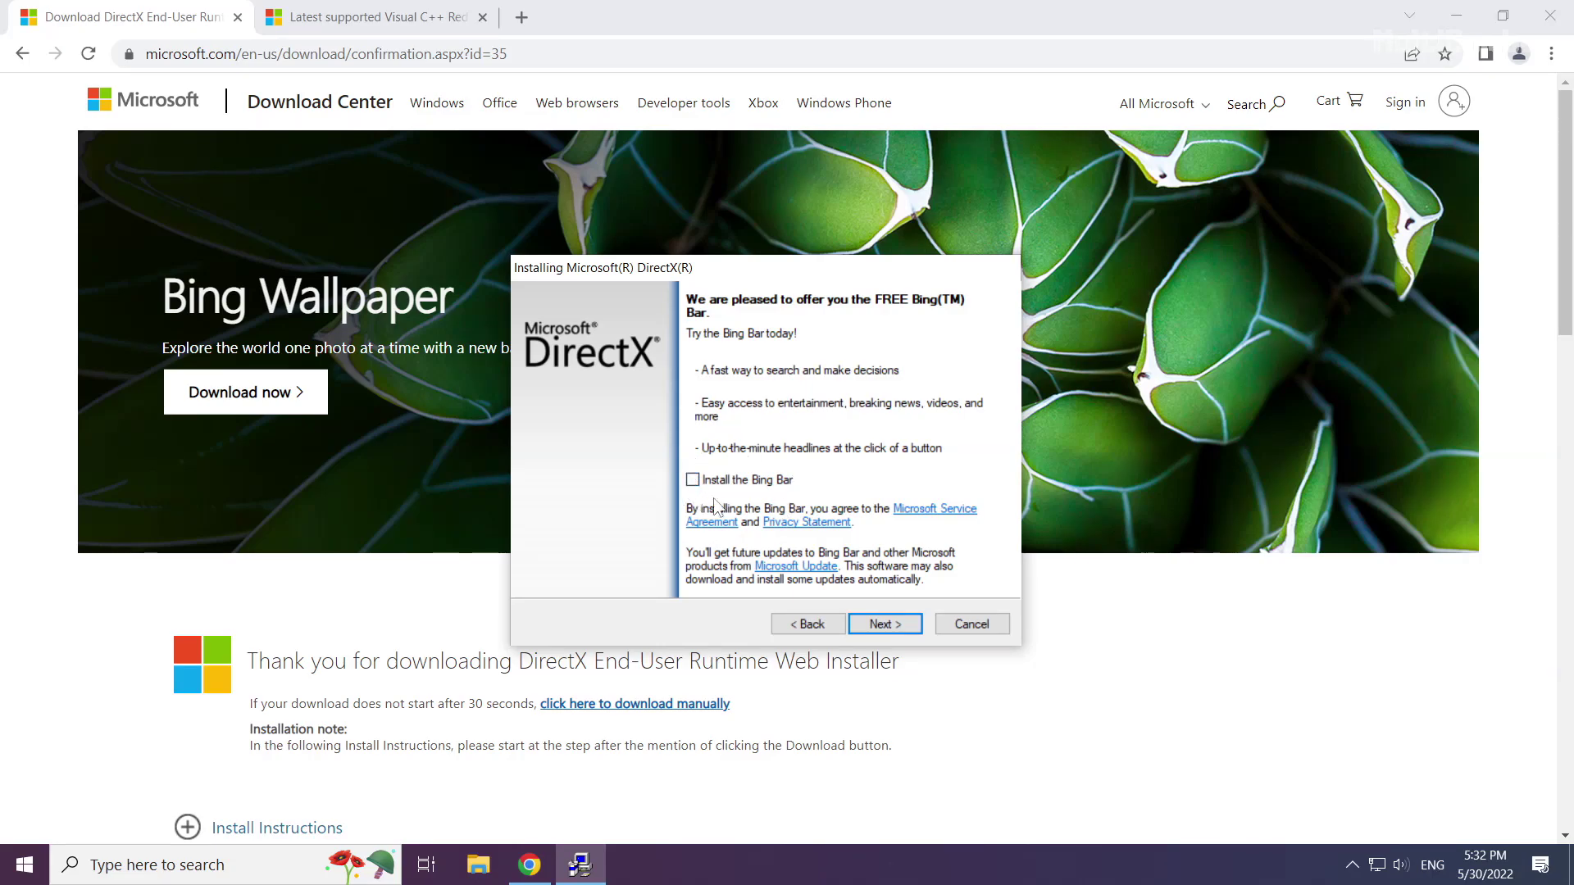
{"action": "left_click", "coordinate": [882, 624]}
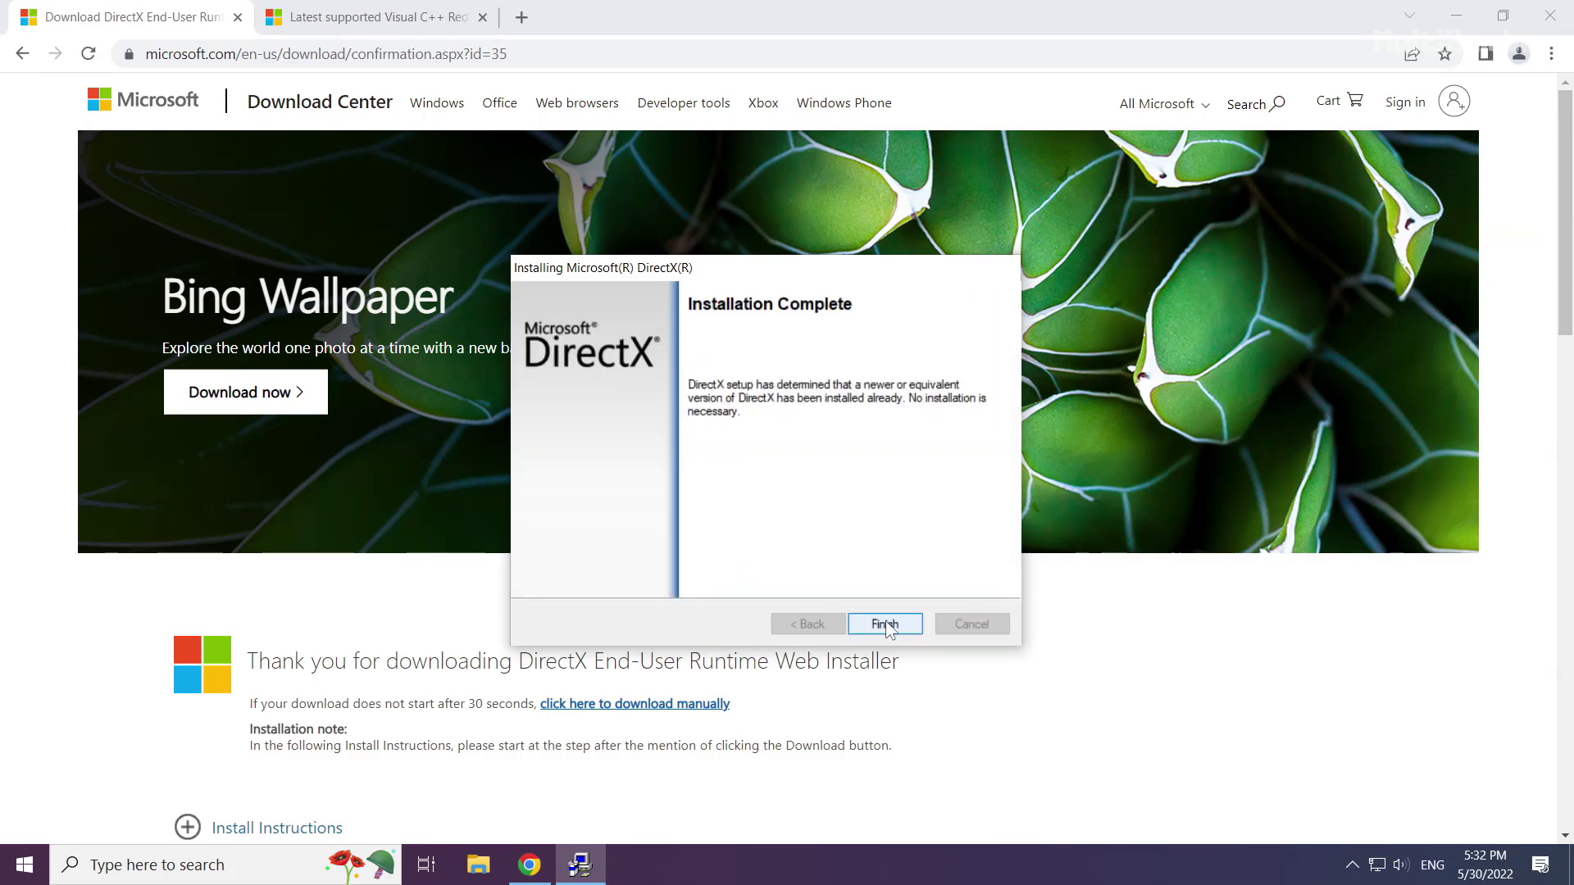
{"action": "left_click", "coordinate": [885, 625]}
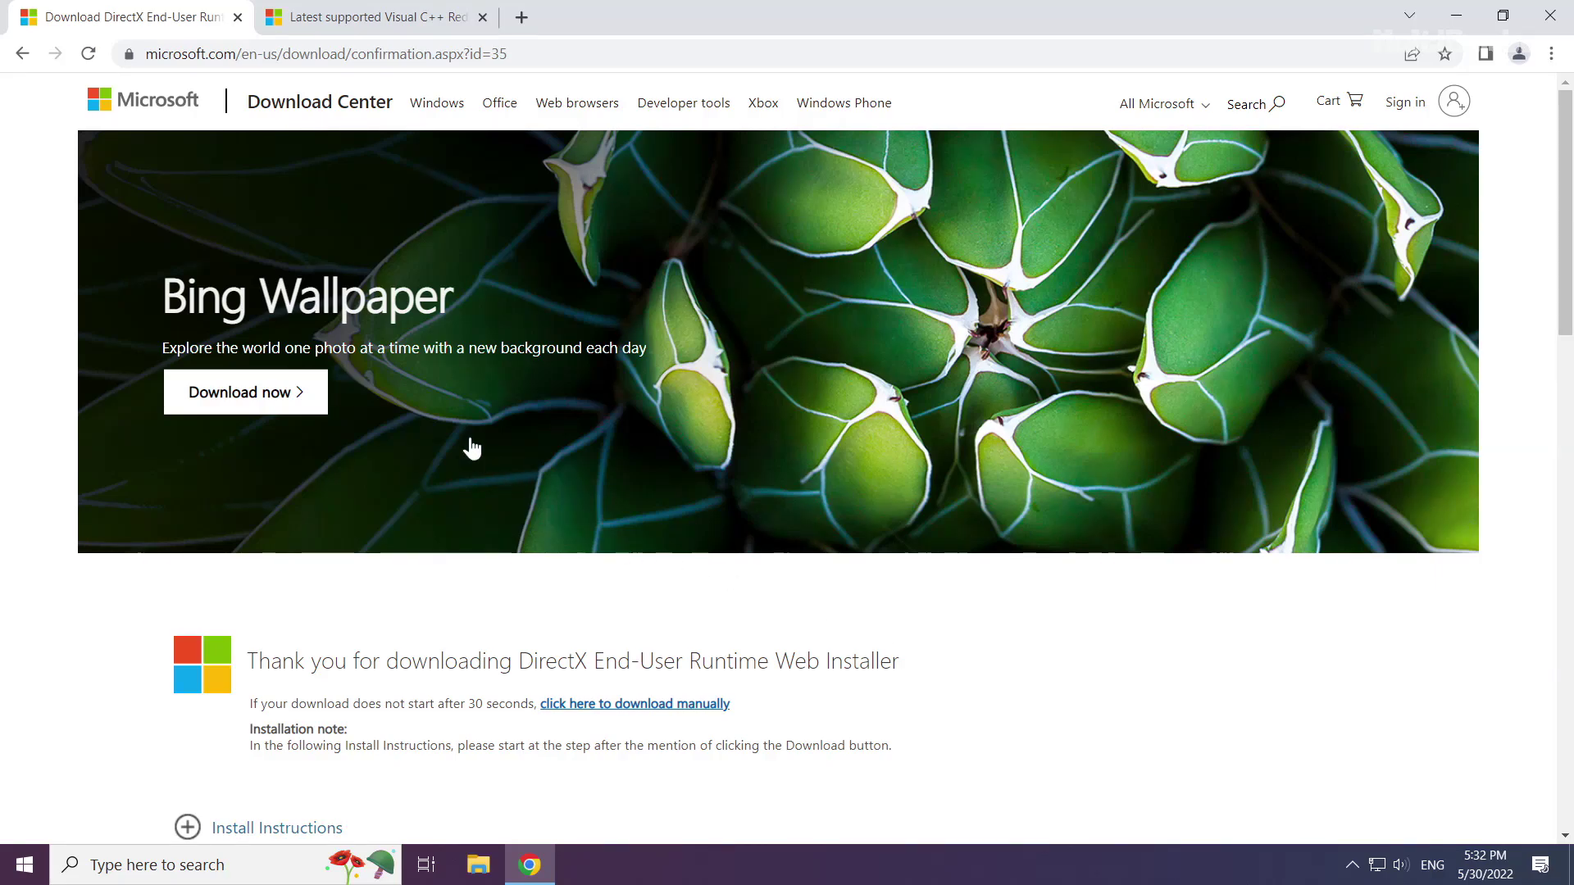
Close the DirectX tab and scroll to the Visual Studio 2015–2022 redistributable table.
{"action": "left_click", "coordinate": [242, 23]}
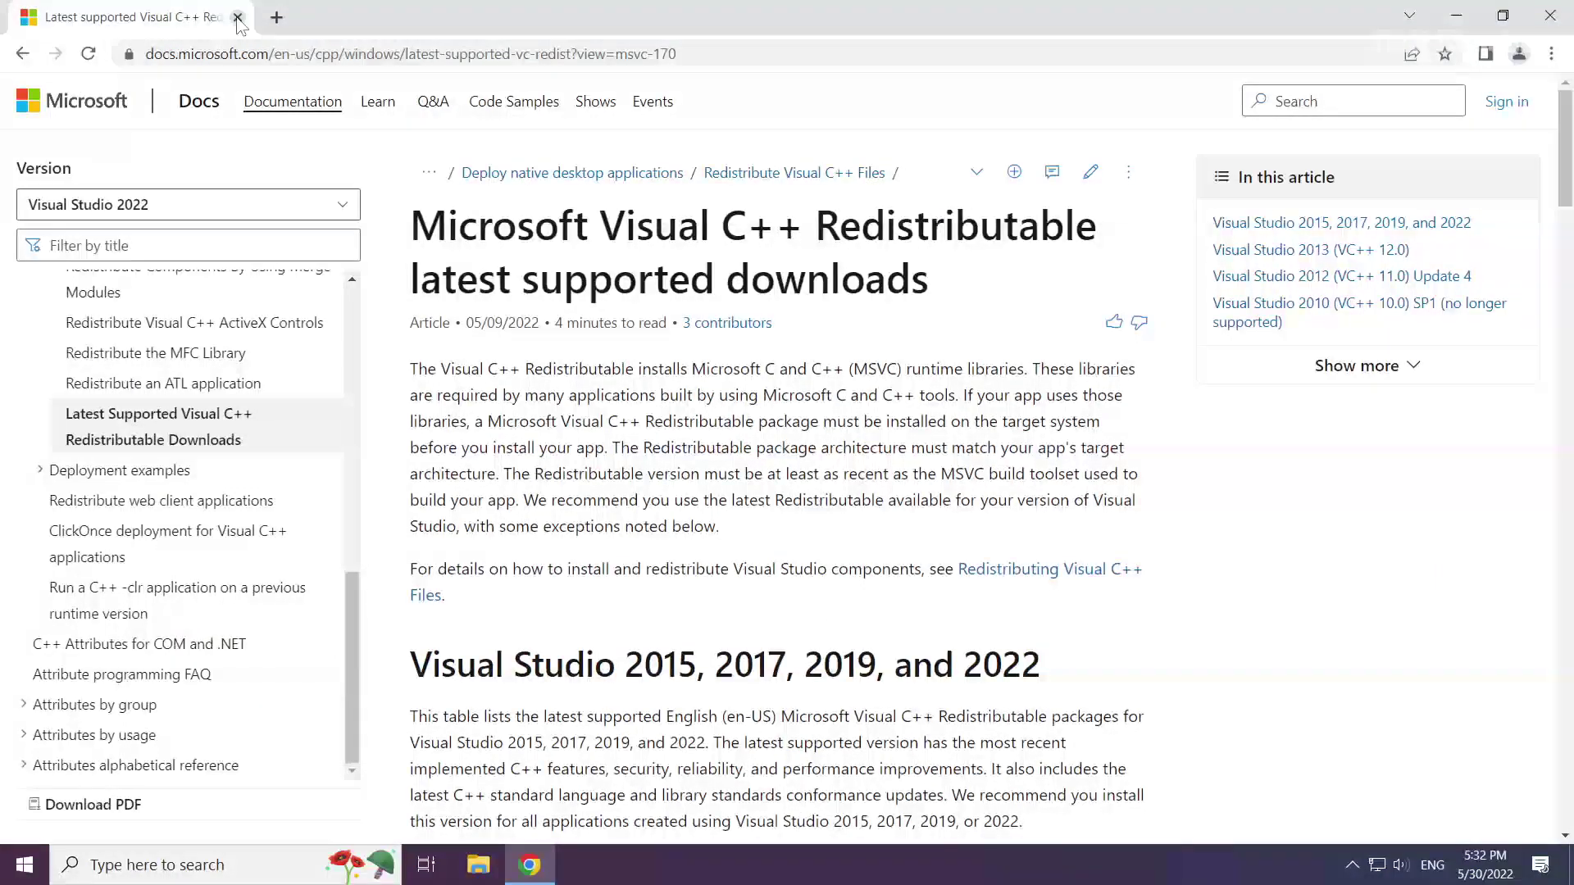
{"action": "mouse_move", "coordinate": [818, 54]}
{"action": "left_mouse_down"}
{"action": "mouse_move", "coordinate": [145, 54]}
{"action": "mouse_move", "coordinate": [817, 49]}
{"action": "left_mouse_up"}
{"action": "left_click_drag", "start_coordinate": [573, 155], "coordinate": [566, 188]}
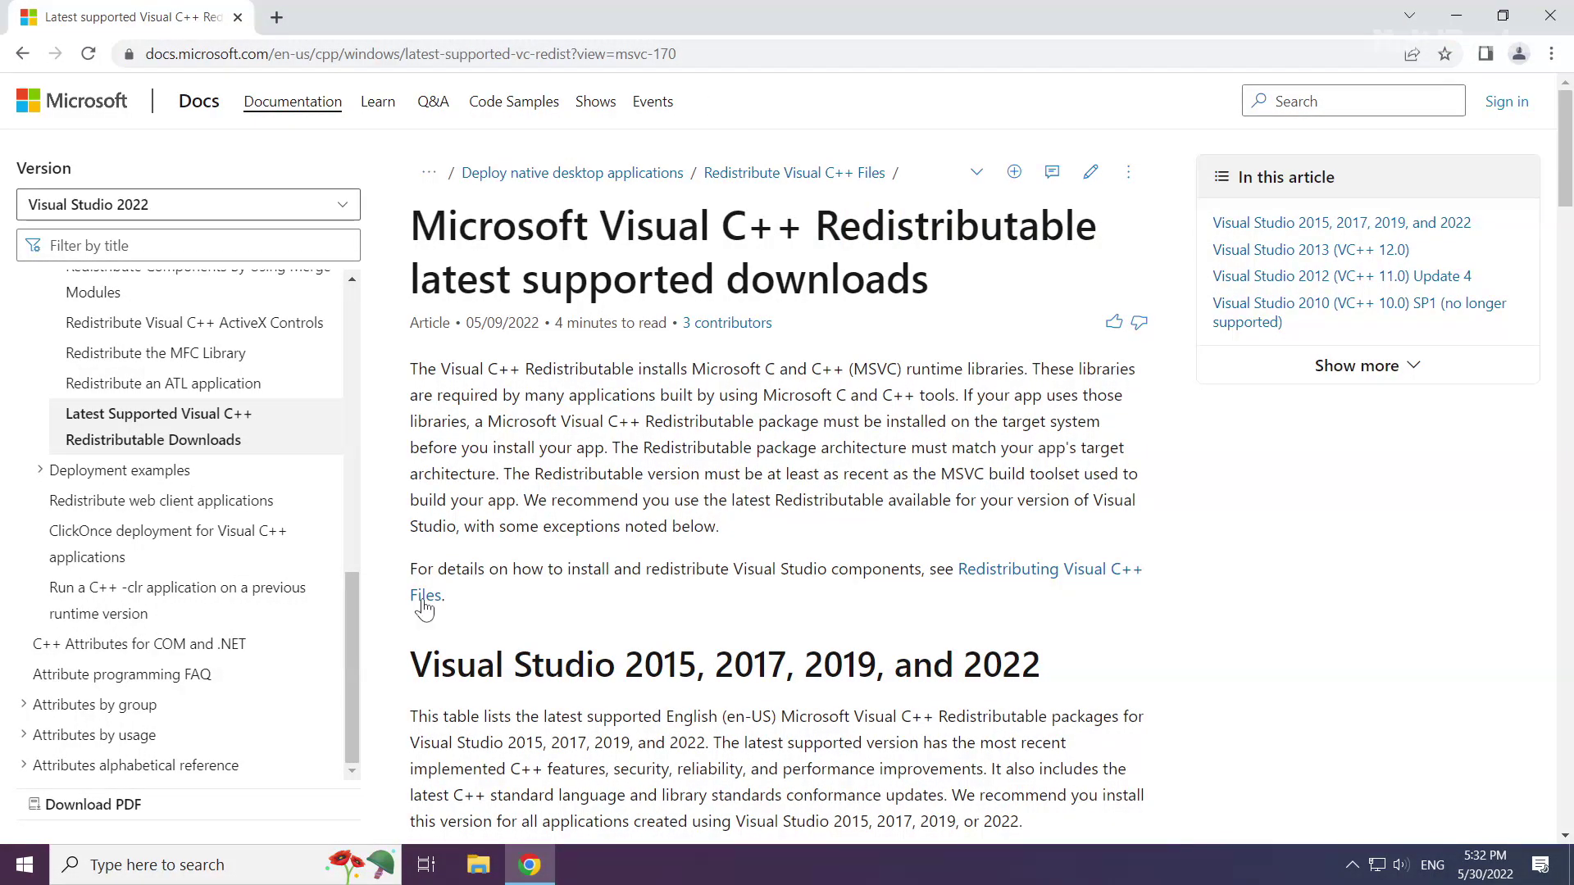
{"action": "left_click_drag", "start_coordinate": [410, 664], "coordinate": [1066, 669]}
{"action": "left_click", "coordinate": [791, 644]}
{"action": "scroll", "coordinate": [790, 635], "scroll_direction": "down", "scroll_amount": 4}
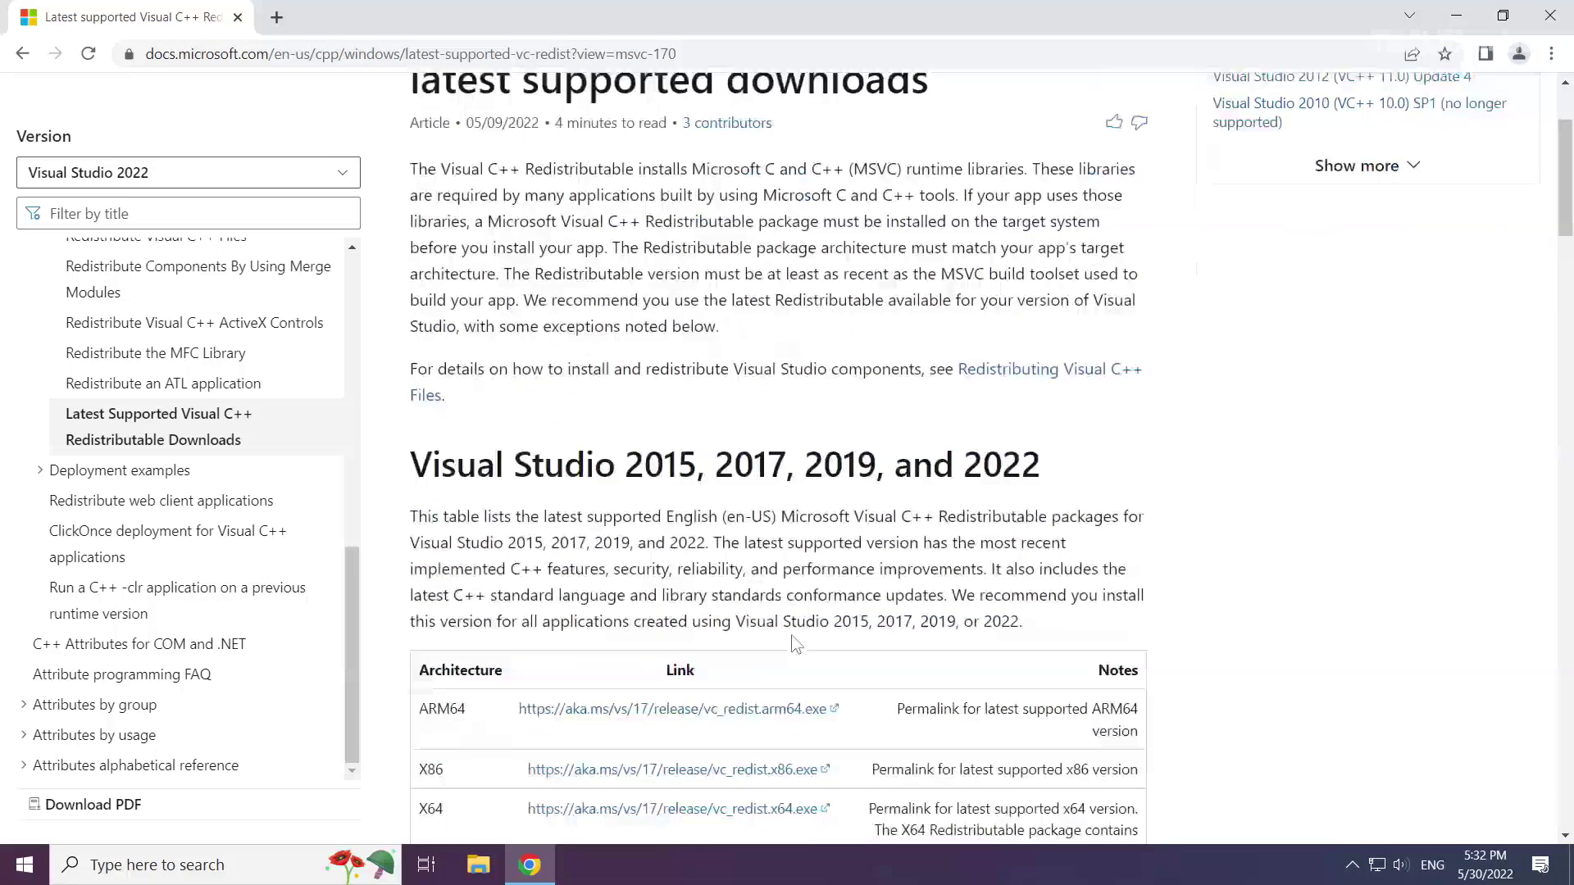
{"action": "scroll", "coordinate": [787, 632], "scroll_direction": "down", "scroll_amount": 1}
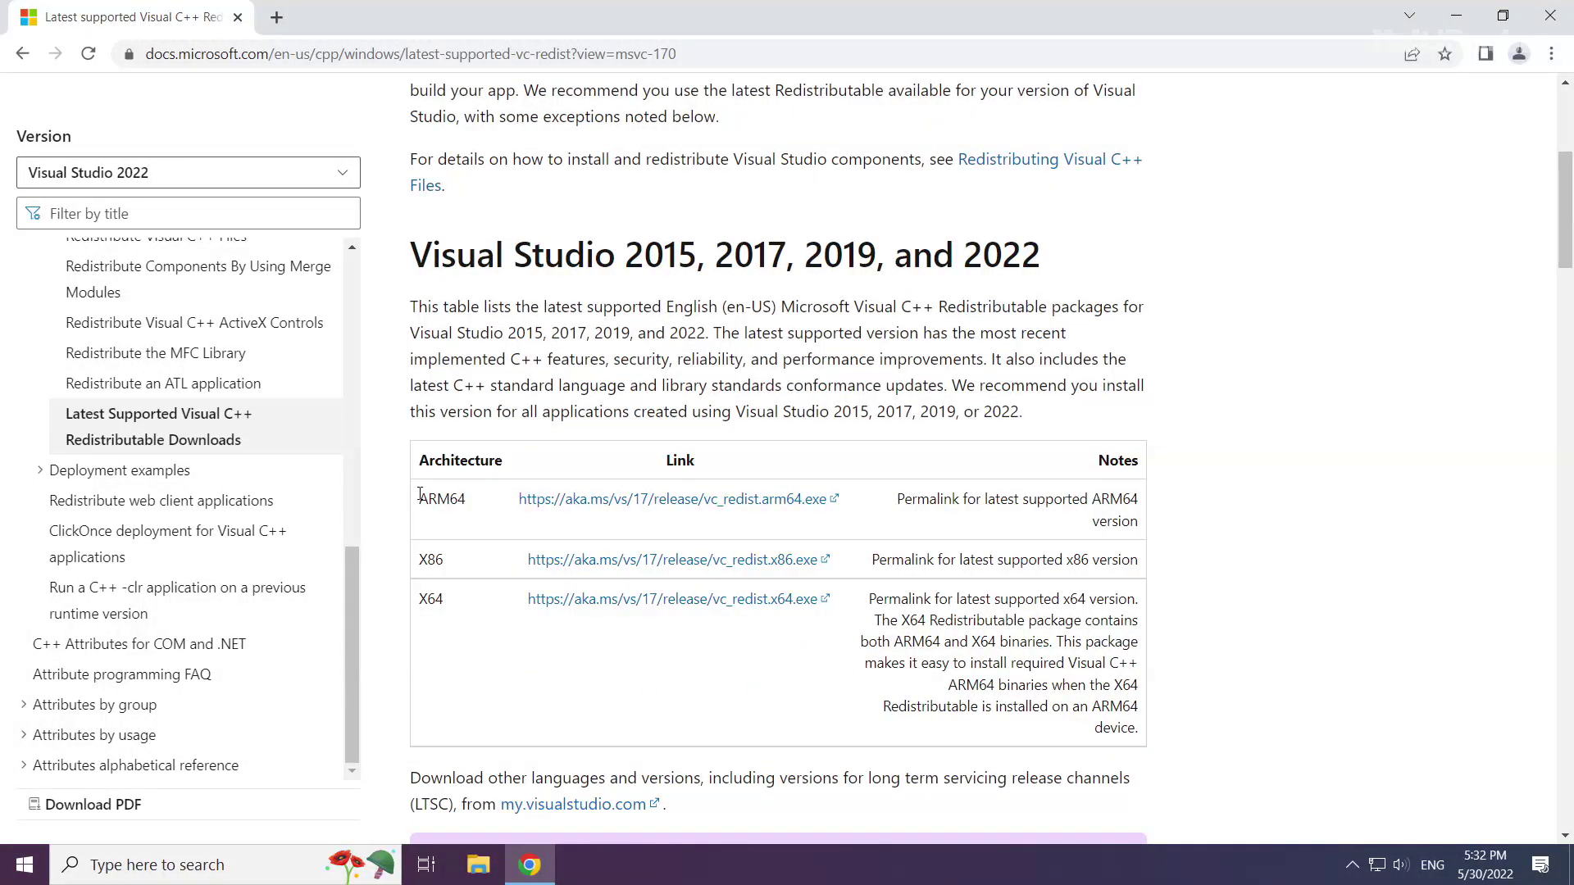
Download the ARM64, X86 and X64 Visual C++ redistributable installers.
{"action": "left_click_drag", "start_coordinate": [419, 496], "coordinate": [902, 602]}
{"action": "left_click", "coordinate": [621, 507]}
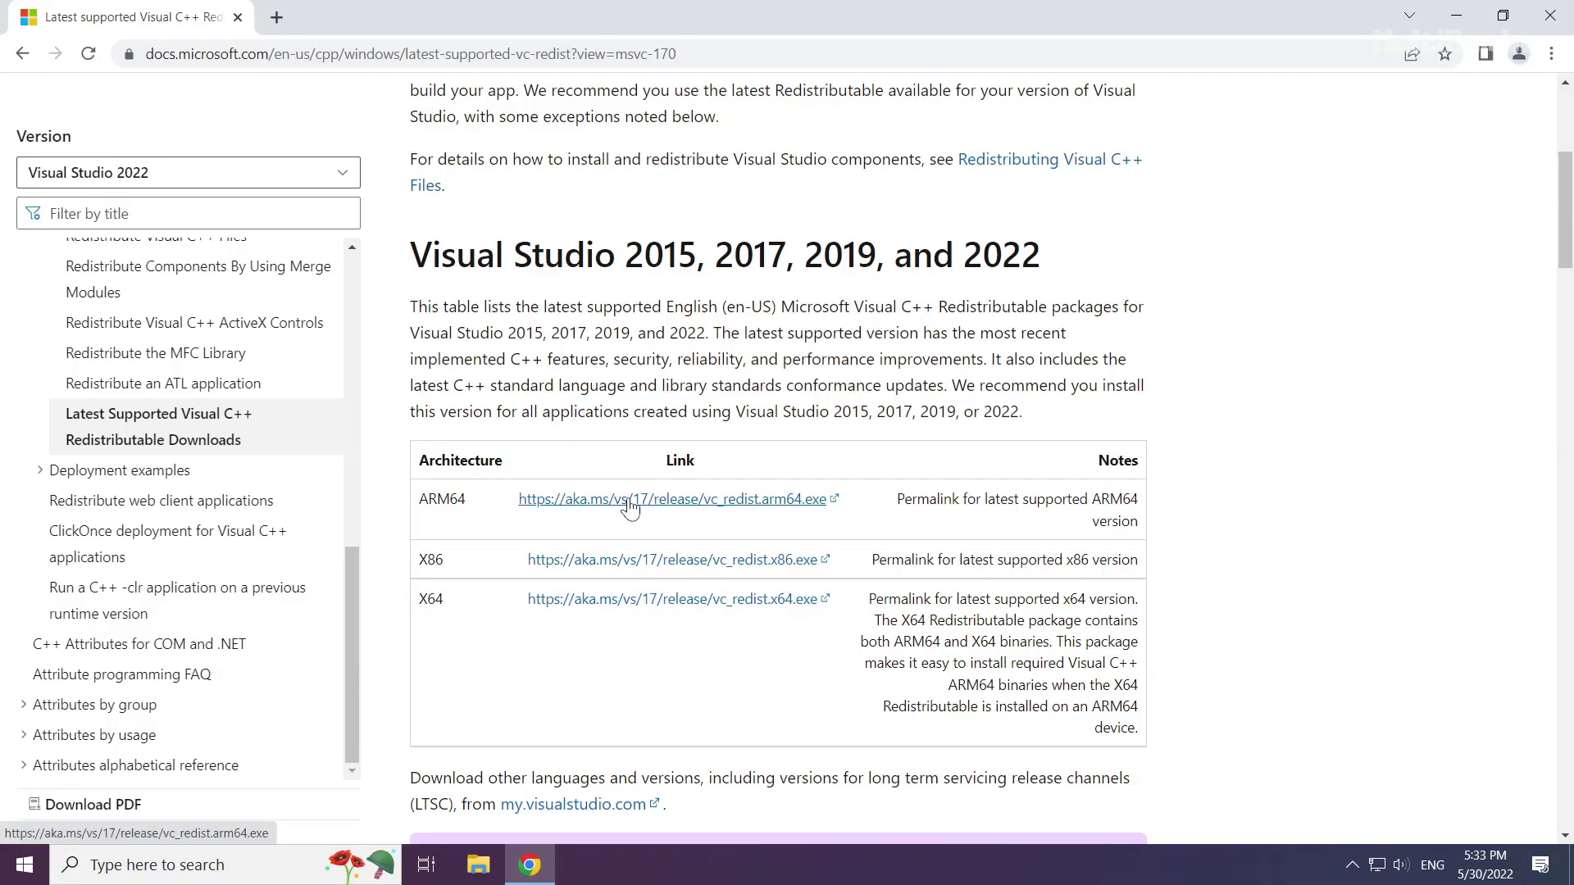
{"action": "left_click", "coordinate": [632, 563]}
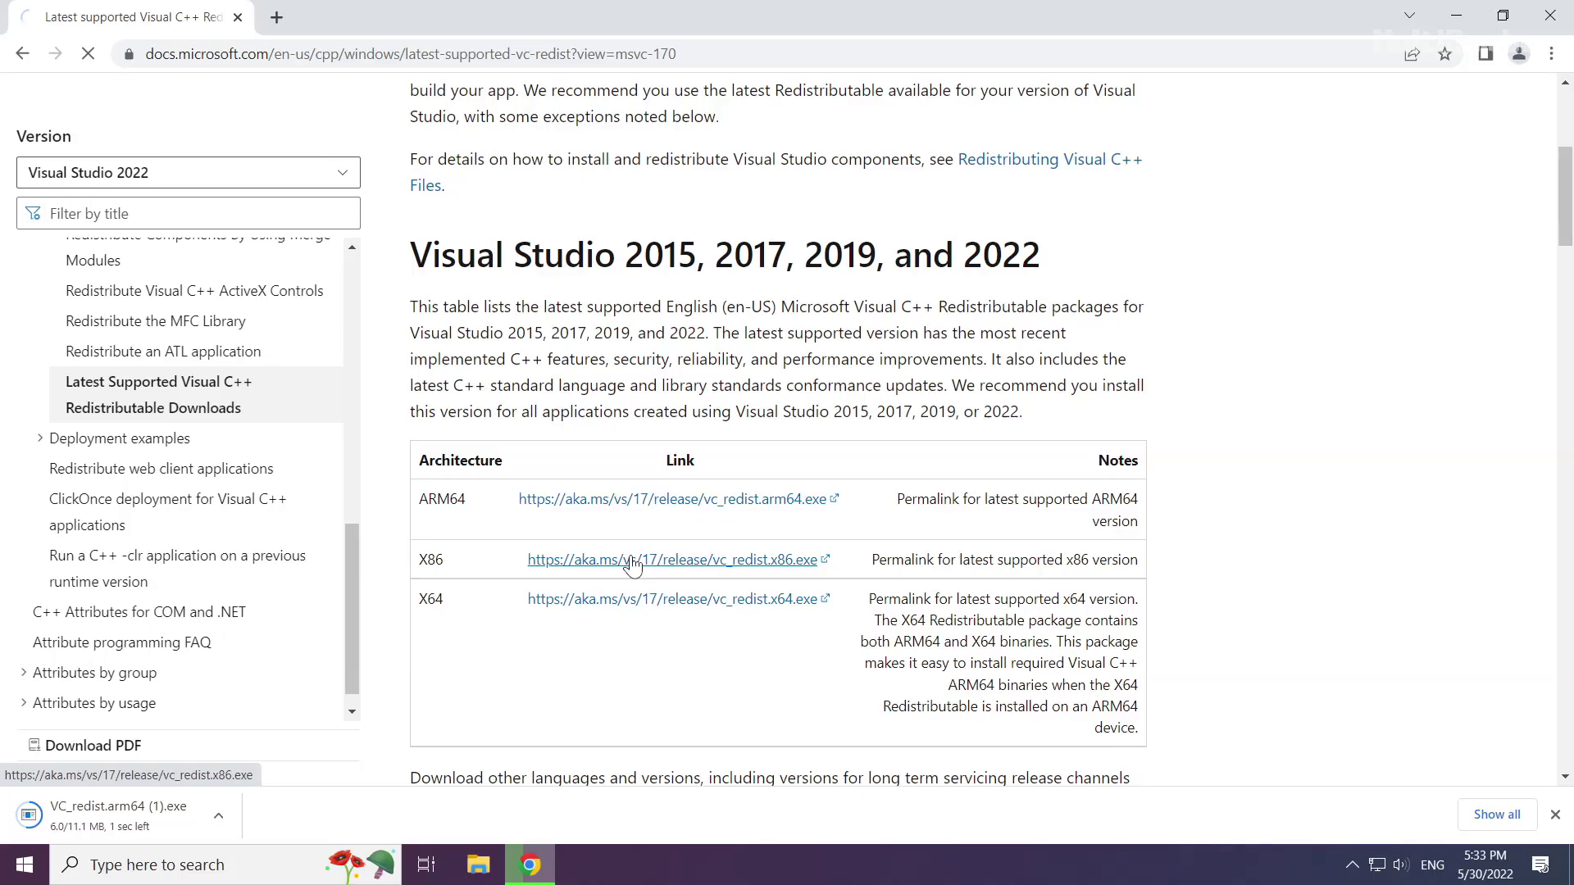
{"action": "left_click", "coordinate": [615, 607]}
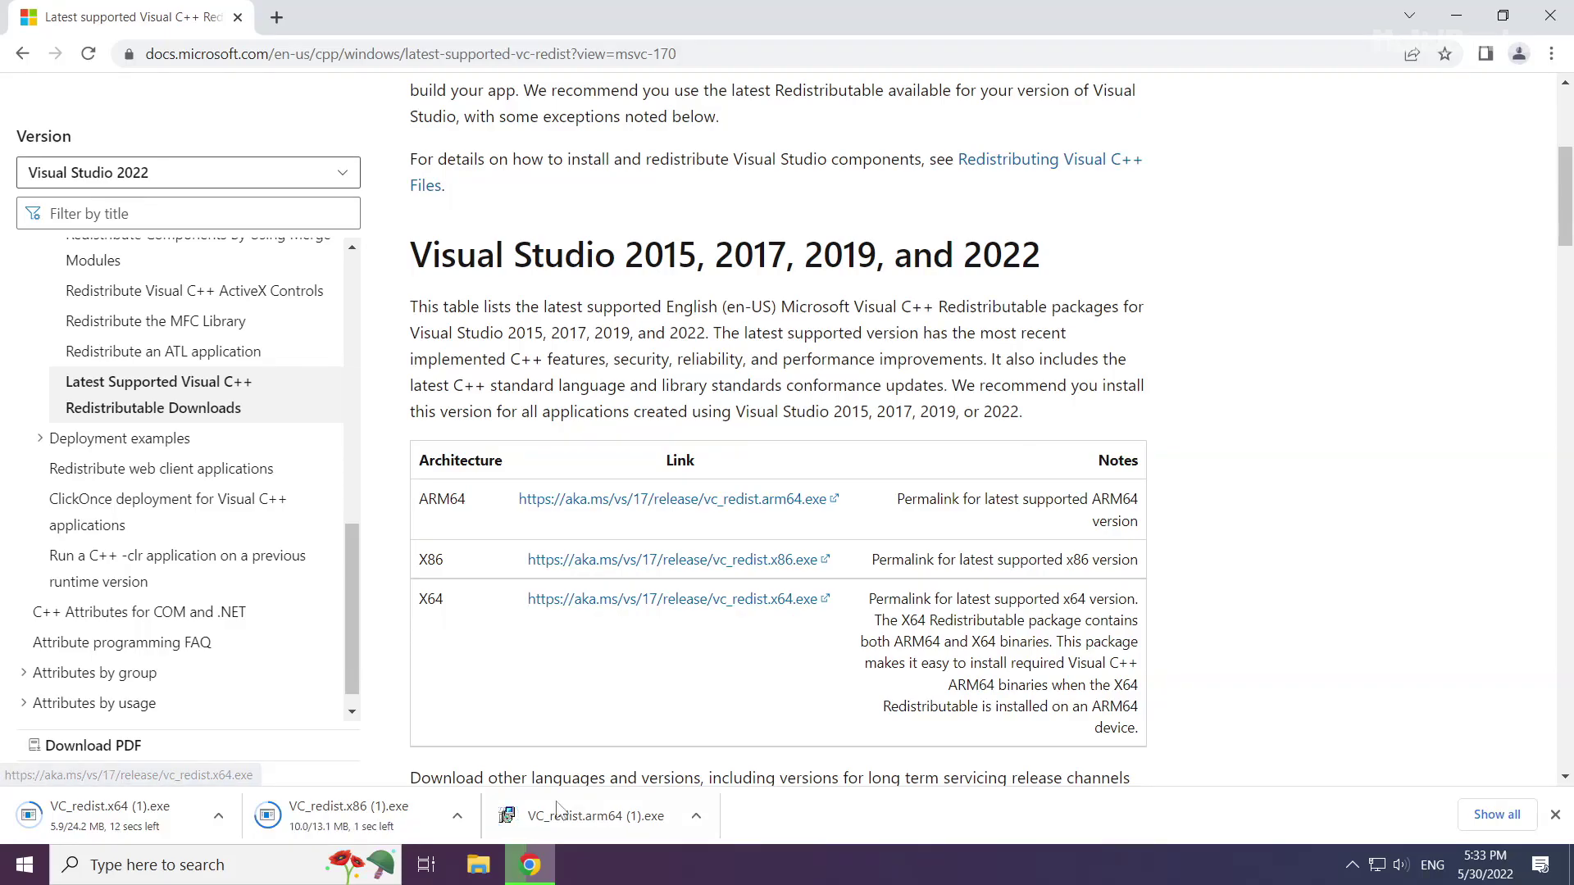
Agree to the license and install the Arm64 Visual C++ redistributable.
{"action": "left_click", "coordinate": [611, 818]}
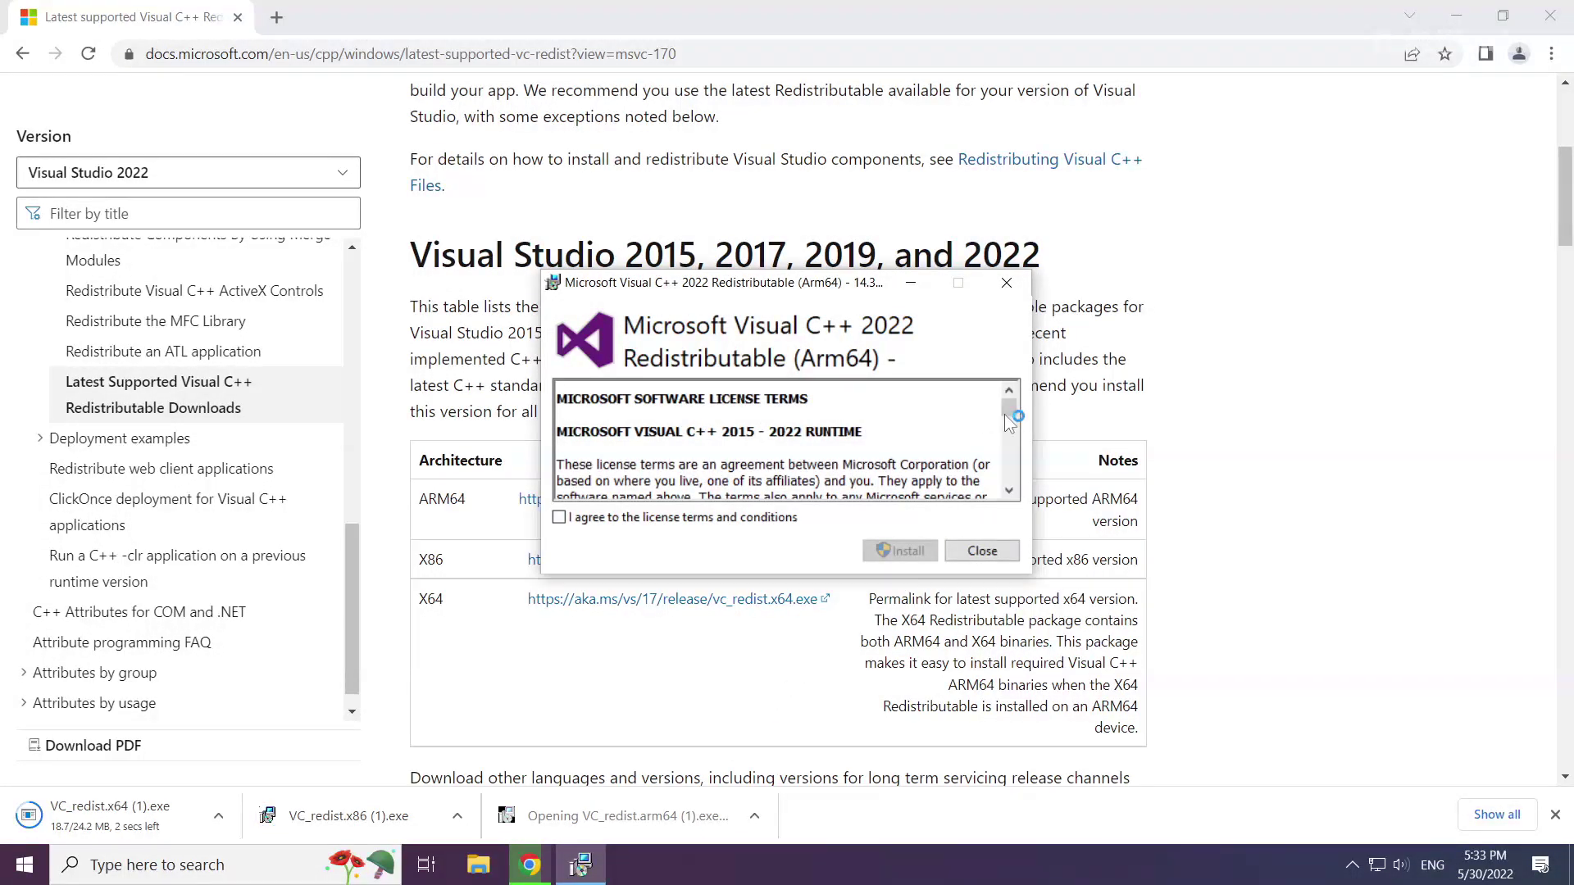
{"action": "left_click_drag", "start_coordinate": [1009, 410], "coordinate": [1010, 495]}
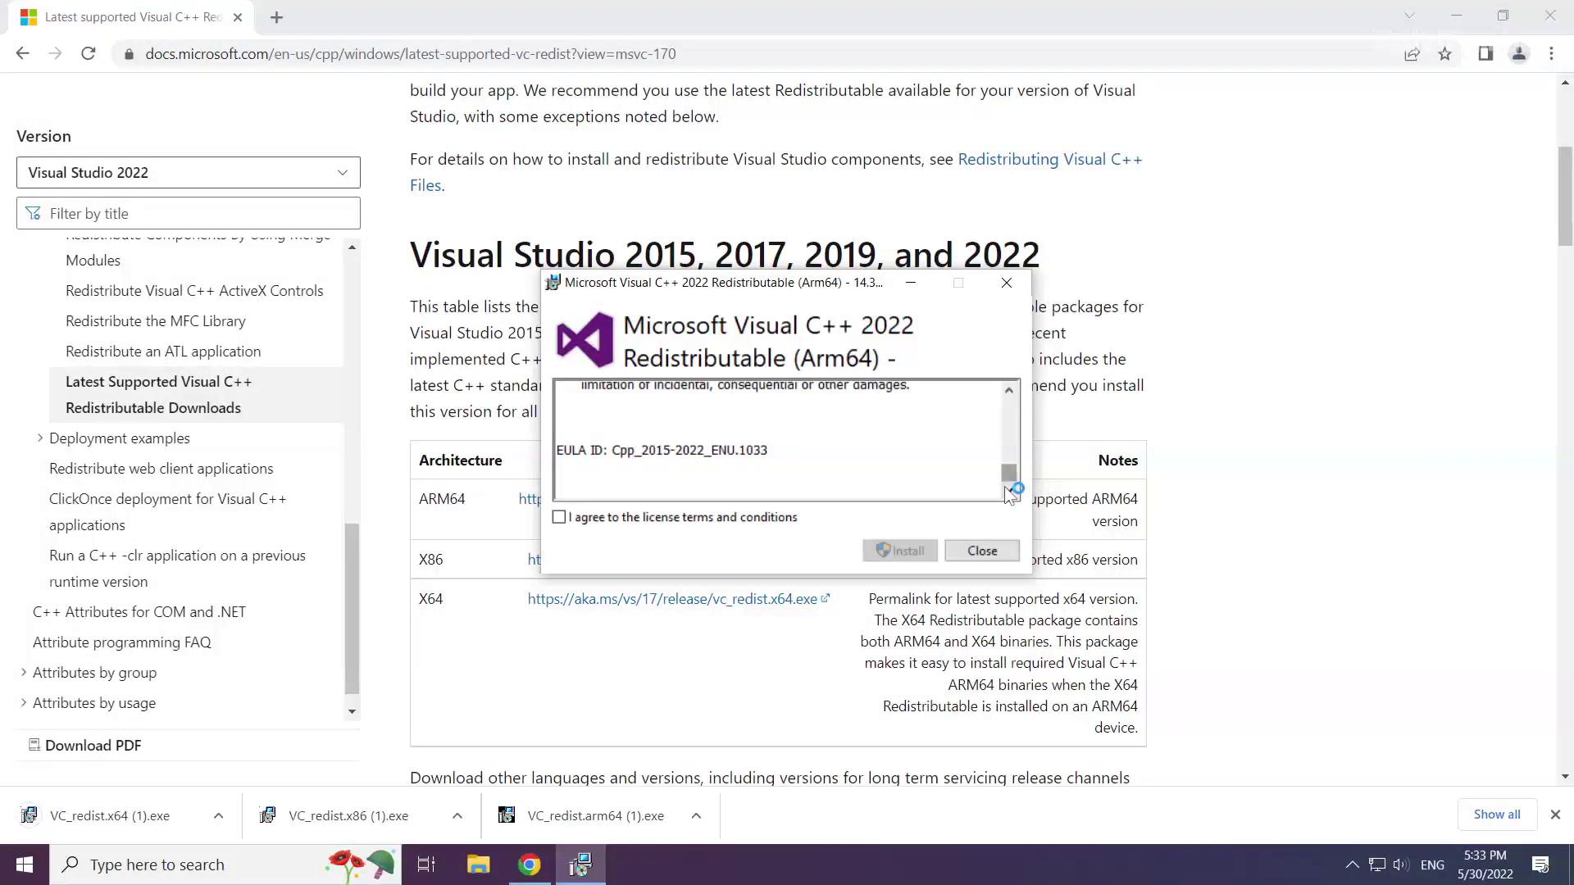
{"action": "left_click", "coordinate": [560, 517]}
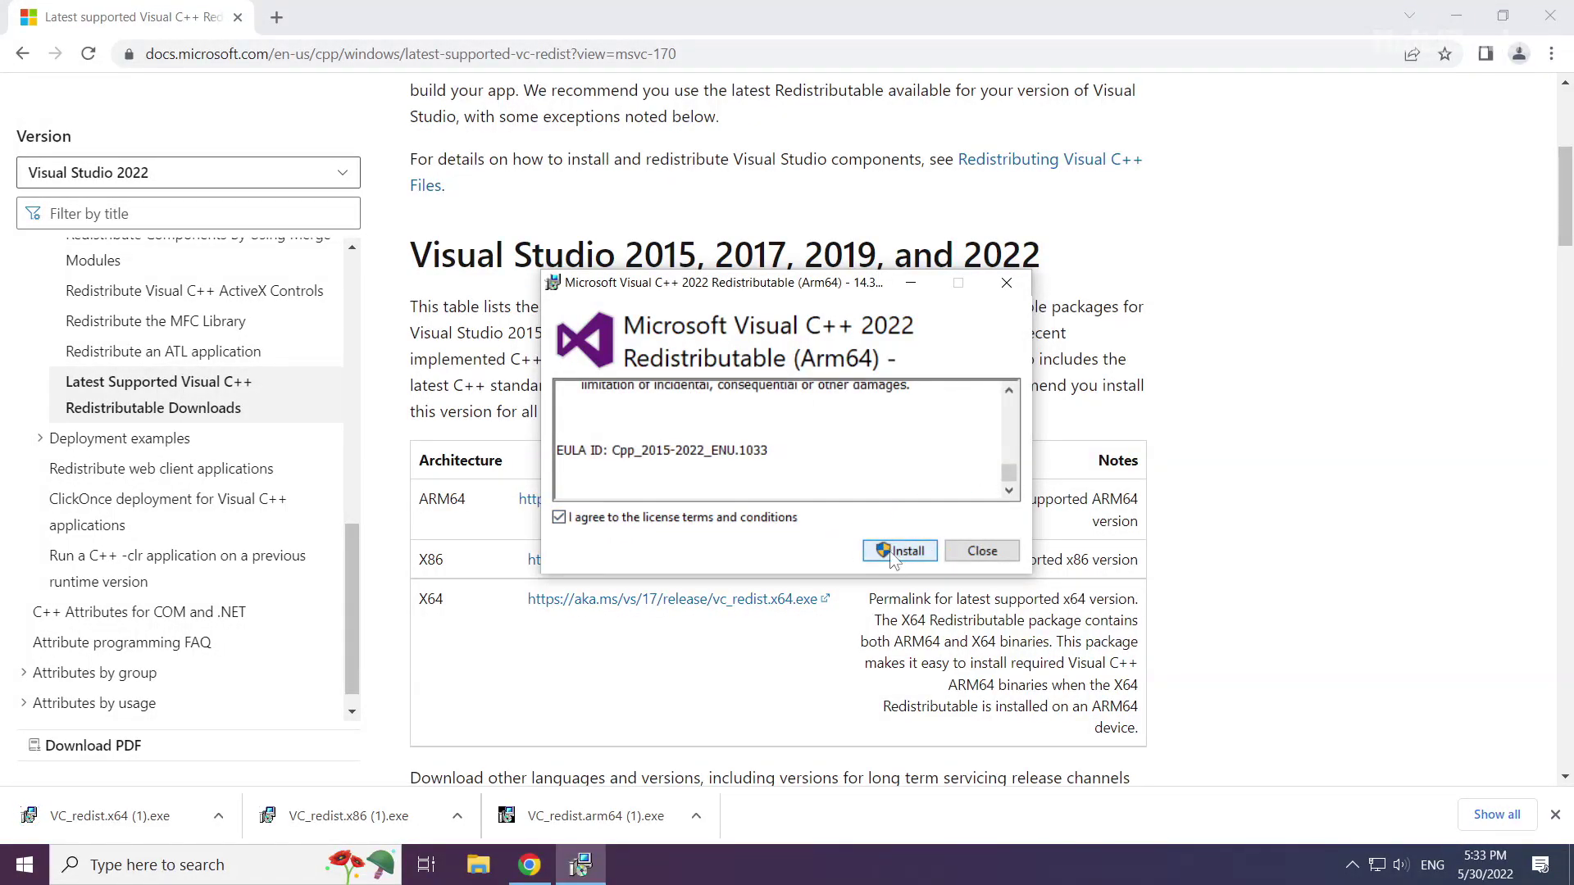
{"action": "left_click", "coordinate": [899, 554]}
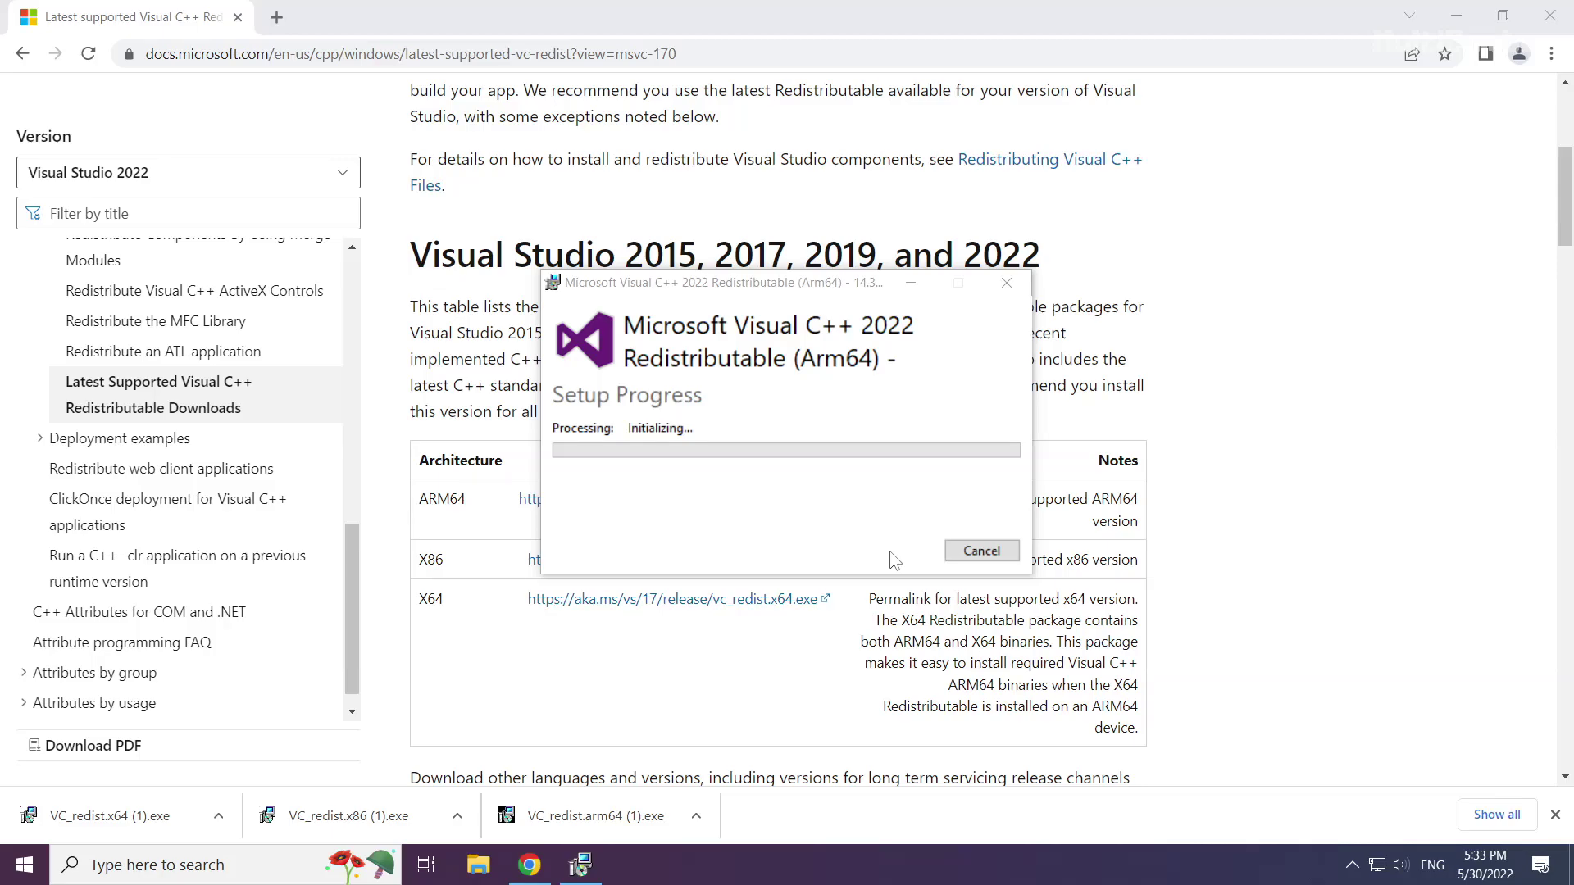
Install the x86 Visual C++ 2015-2022 redistributable 14.32.31326 and close its setup window.
{"action": "left_click", "coordinate": [355, 815]}
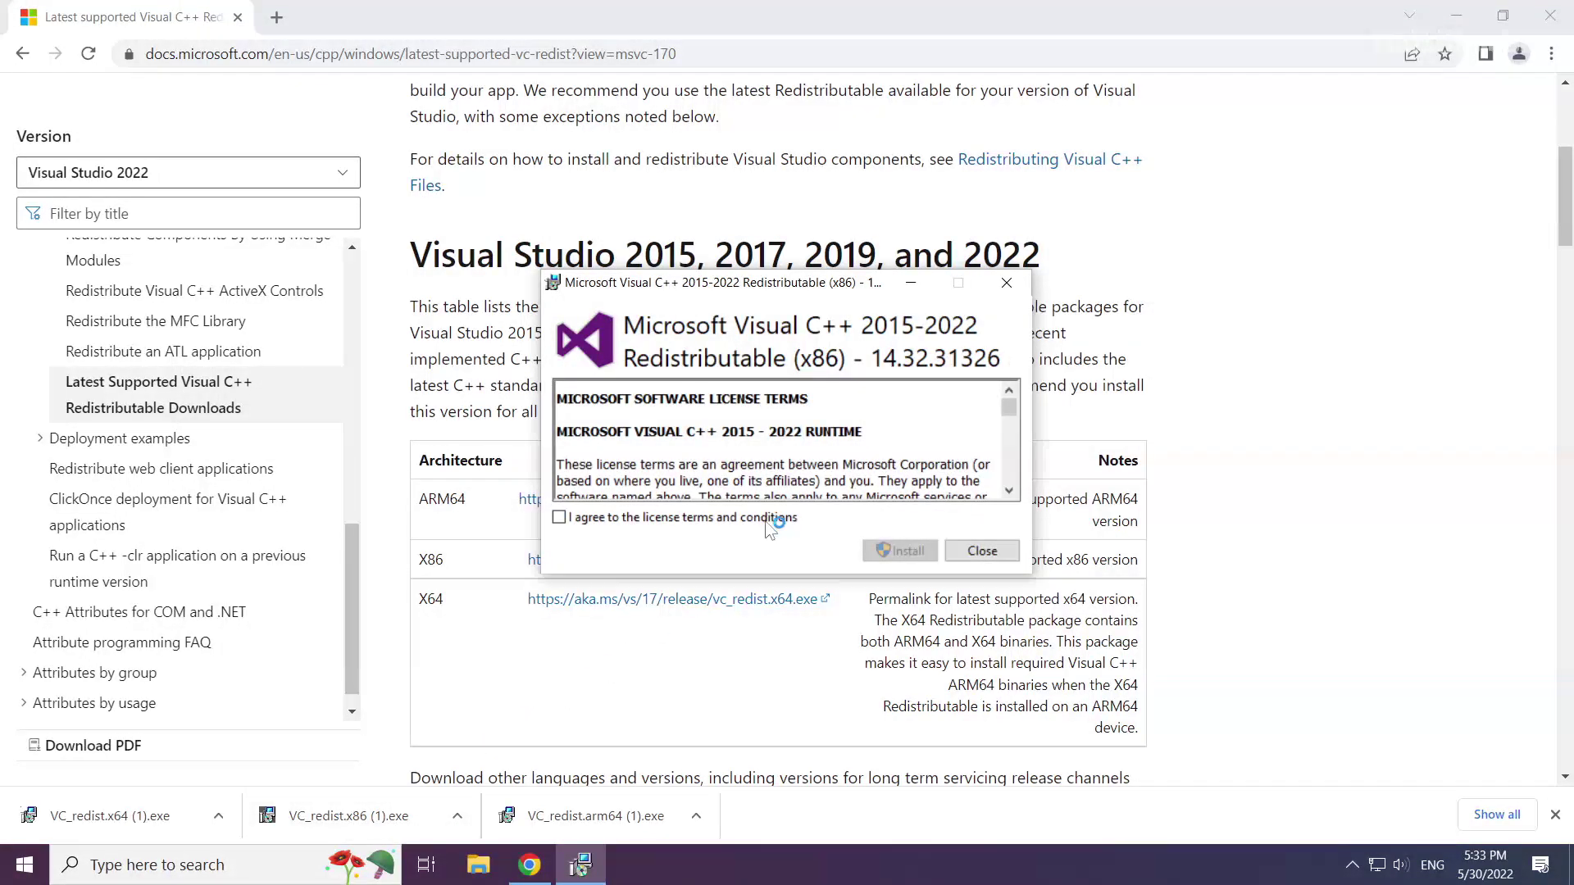
{"action": "left_click_drag", "start_coordinate": [1009, 454], "coordinate": [1006, 487]}
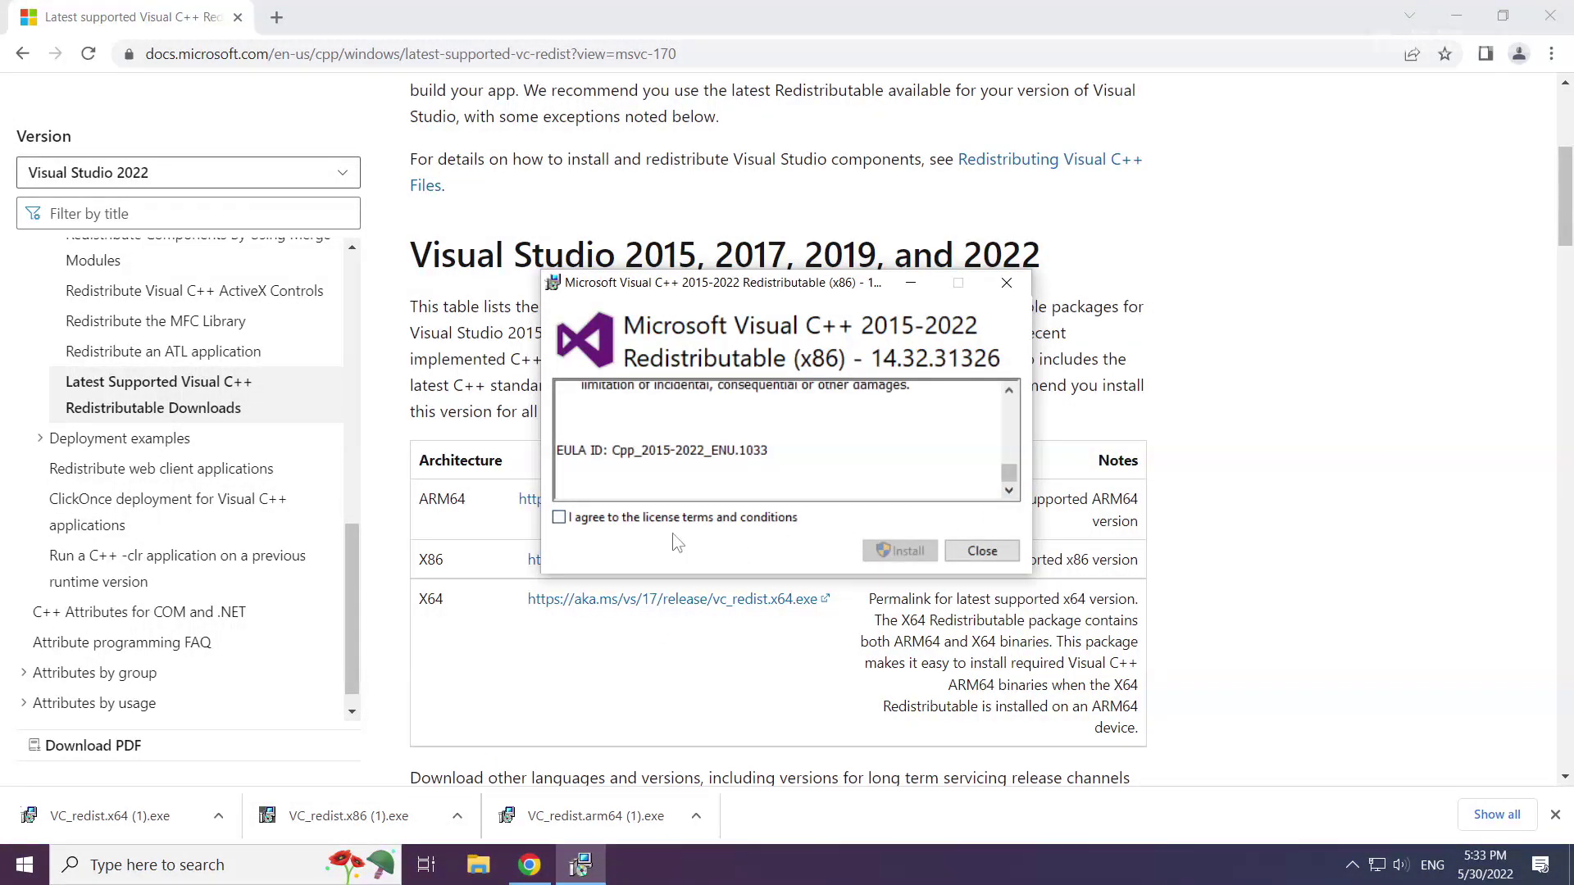
{"action": "left_click", "coordinate": [559, 517]}
{"action": "left_click", "coordinate": [904, 553]}
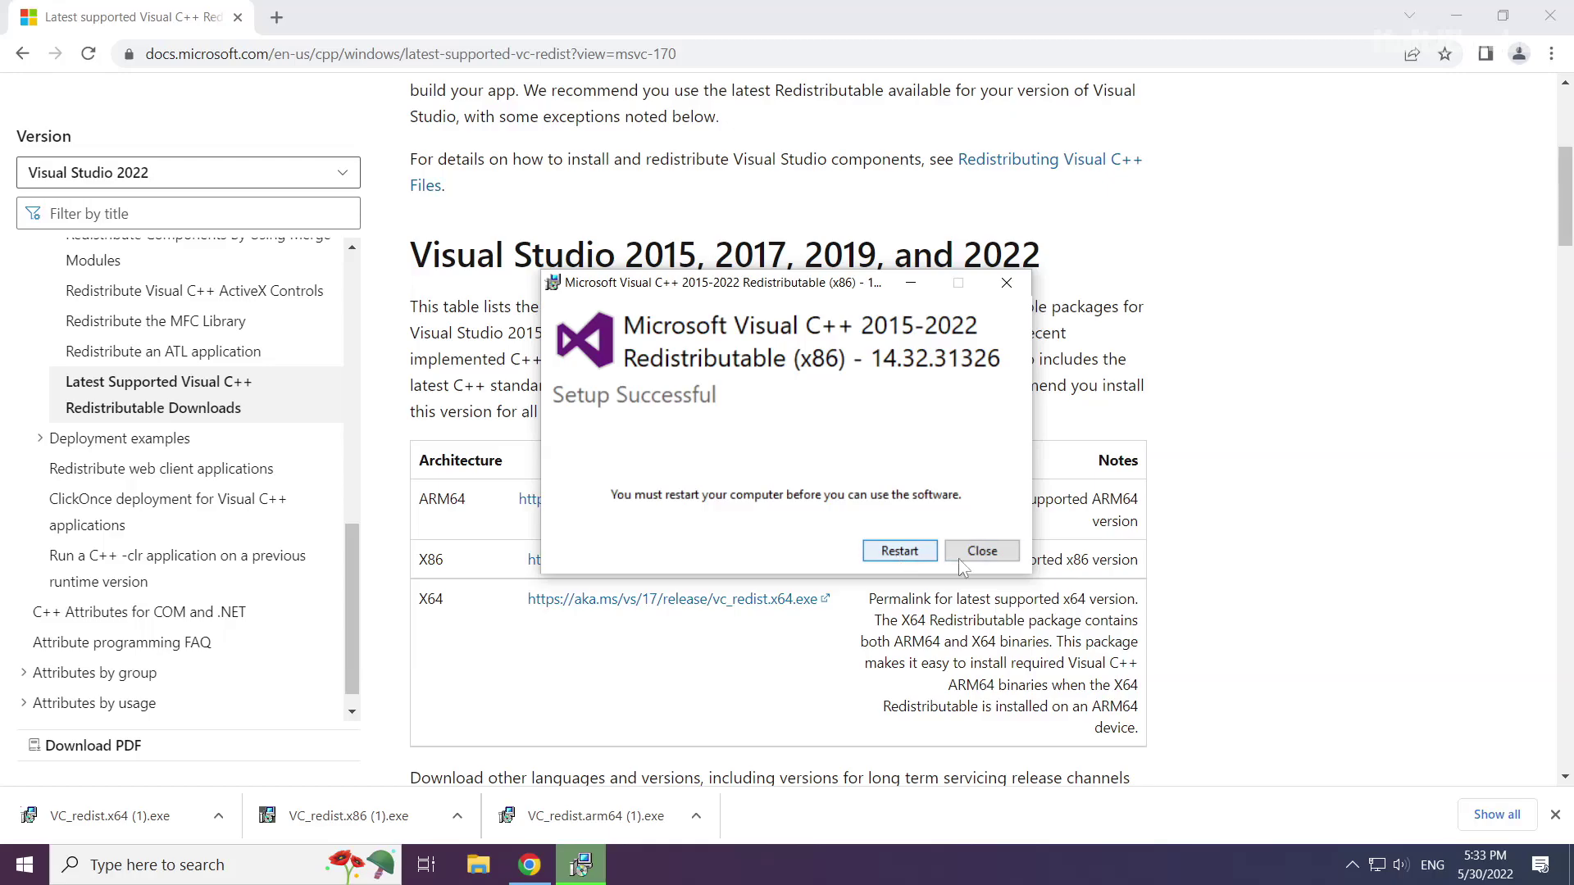
{"action": "left_click", "coordinate": [988, 555]}
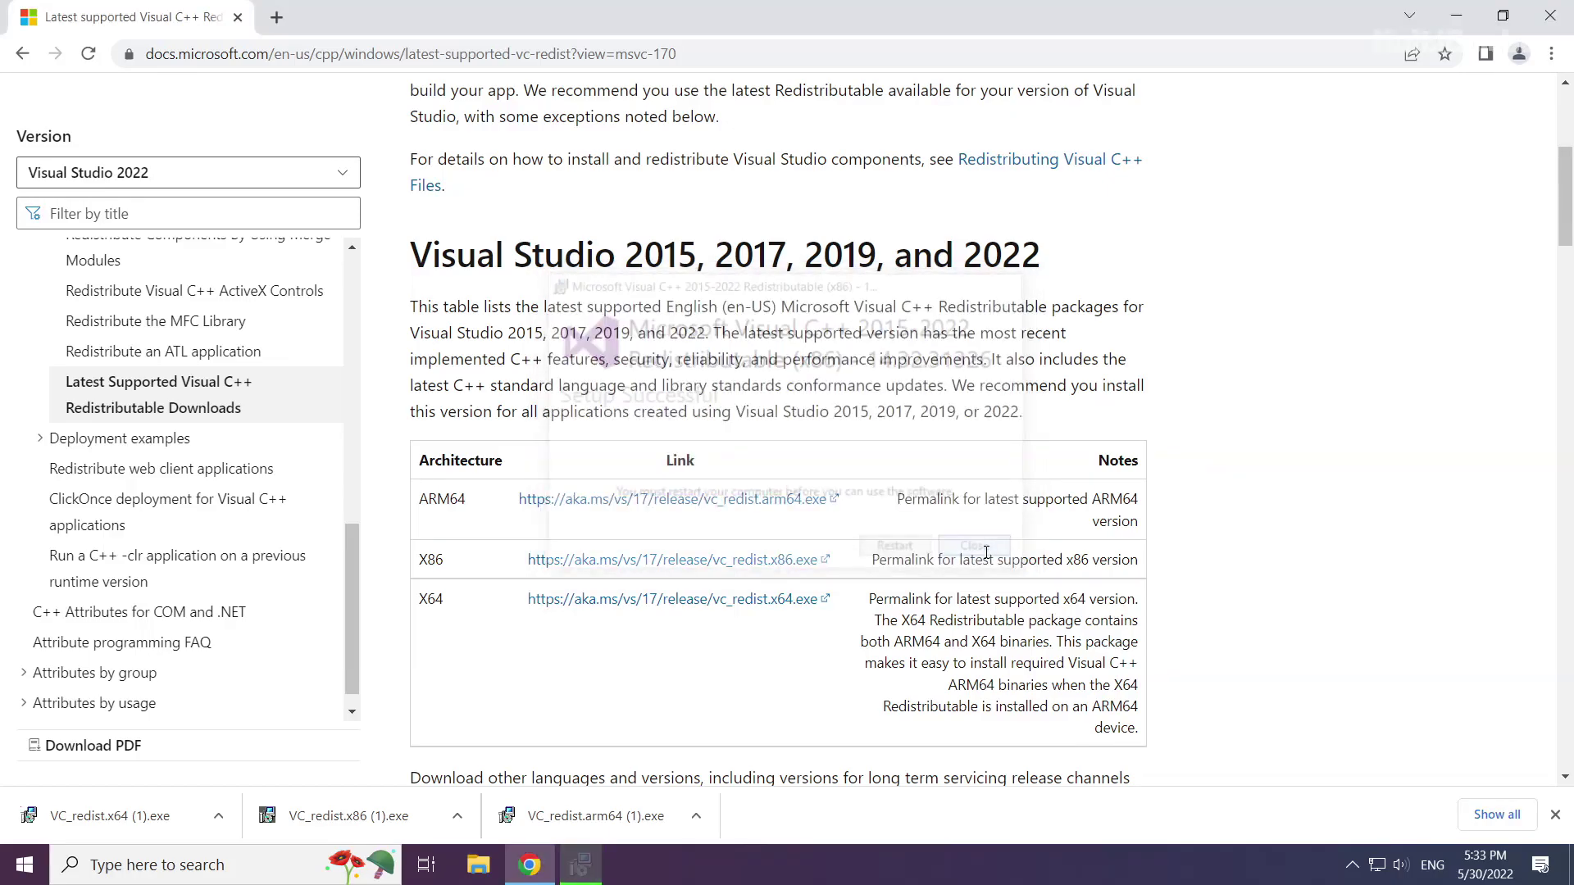
Install the x64 Visual C++ redistributable 14.32.31326, then close Chrome.
{"action": "left_click", "coordinate": [119, 820]}
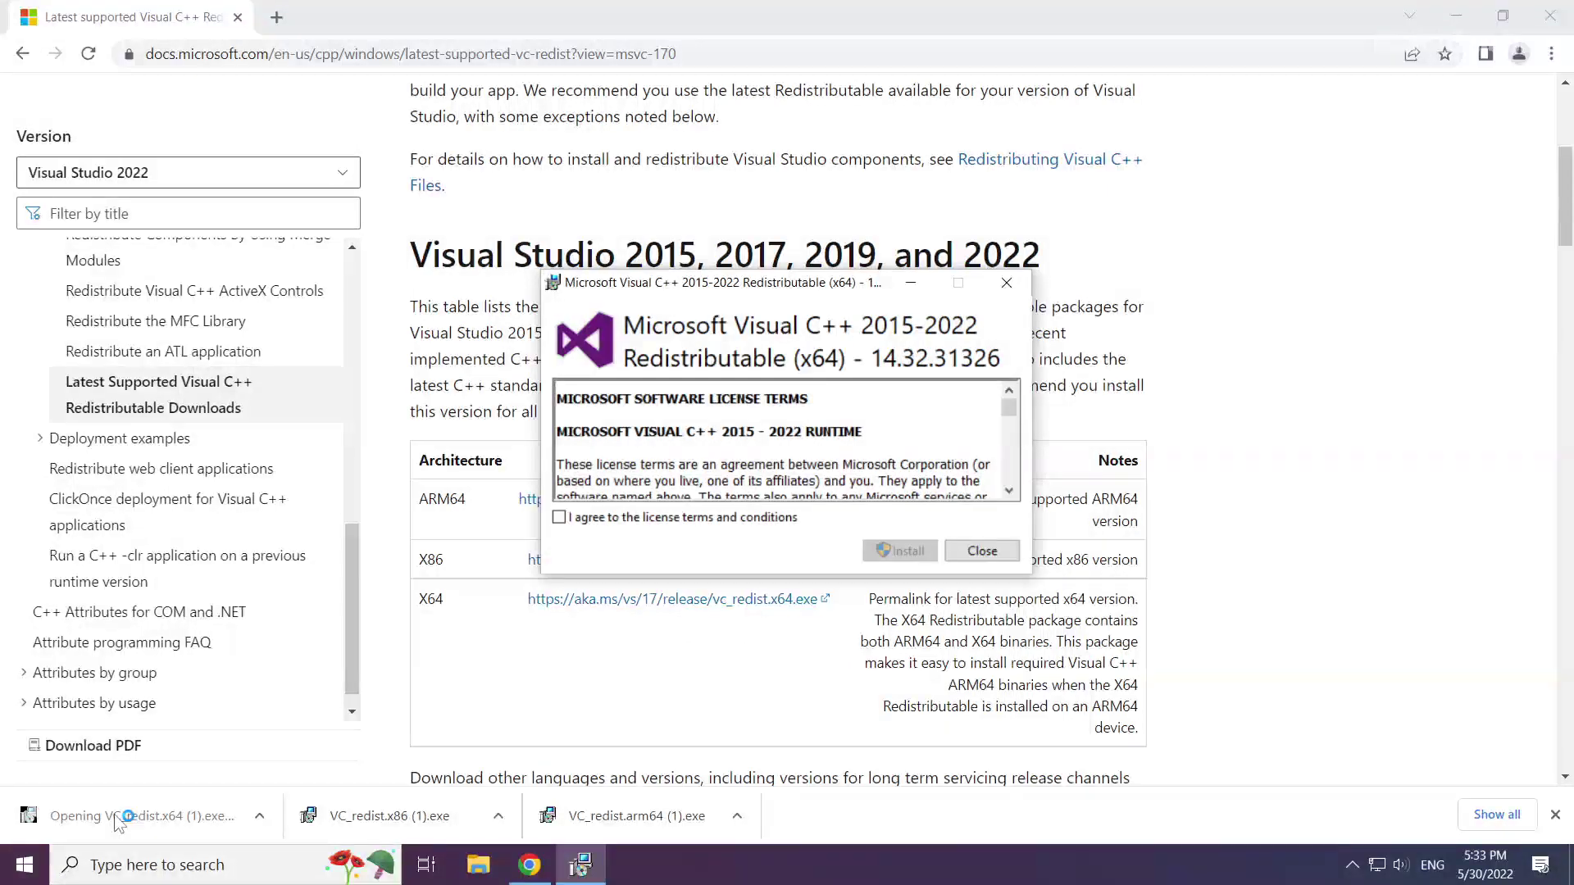
{"action": "left_click_drag", "start_coordinate": [1009, 403], "coordinate": [1009, 476]}
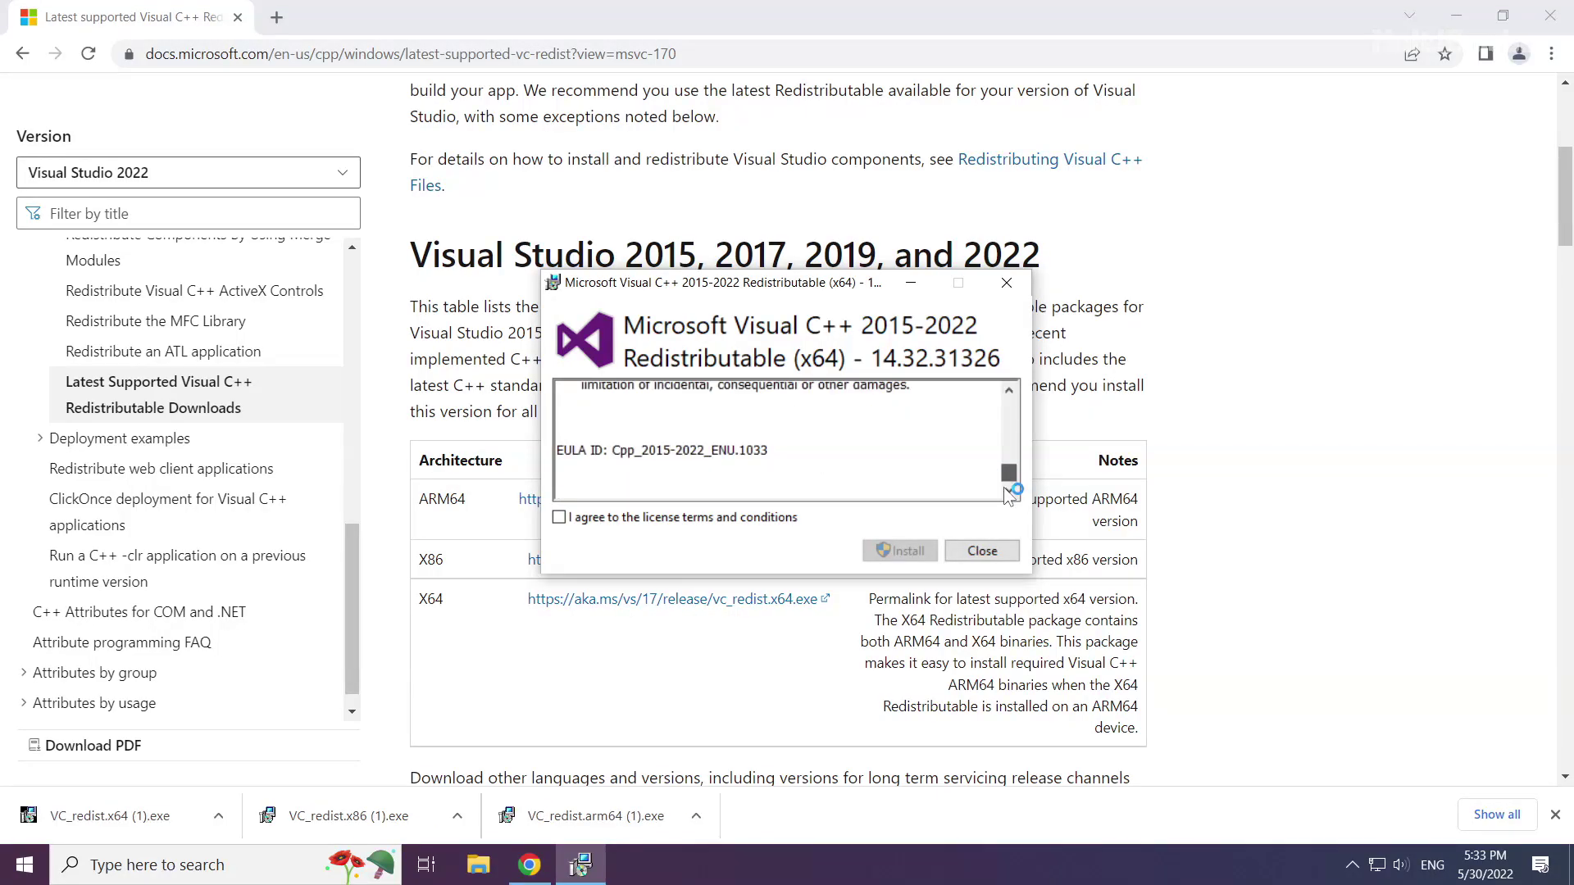
{"action": "left_click", "coordinate": [565, 518]}
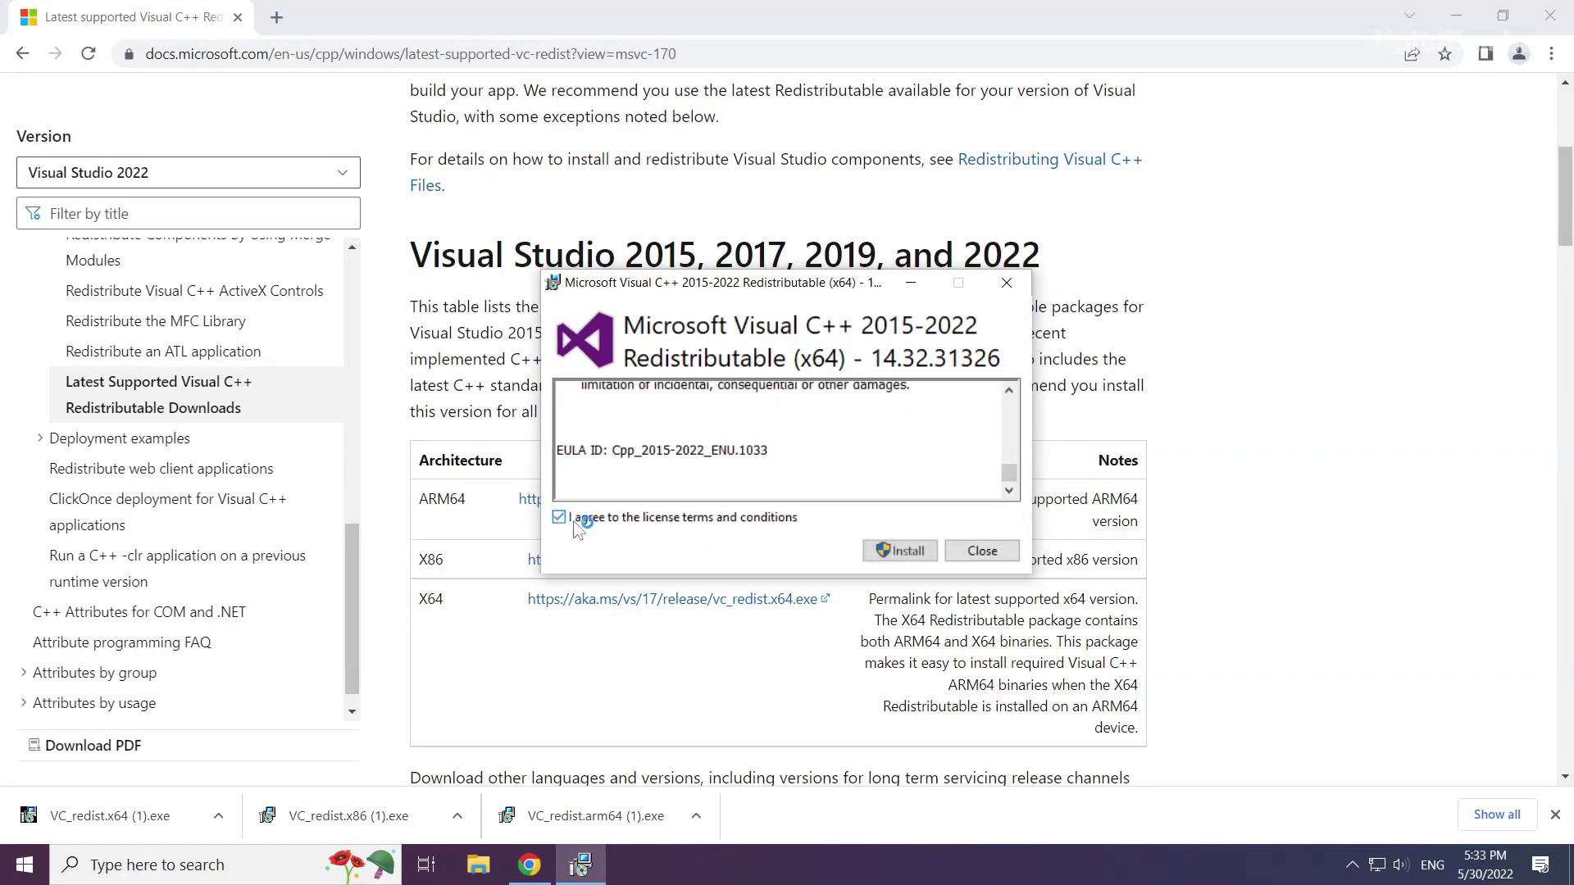
{"action": "left_click", "coordinate": [902, 552]}
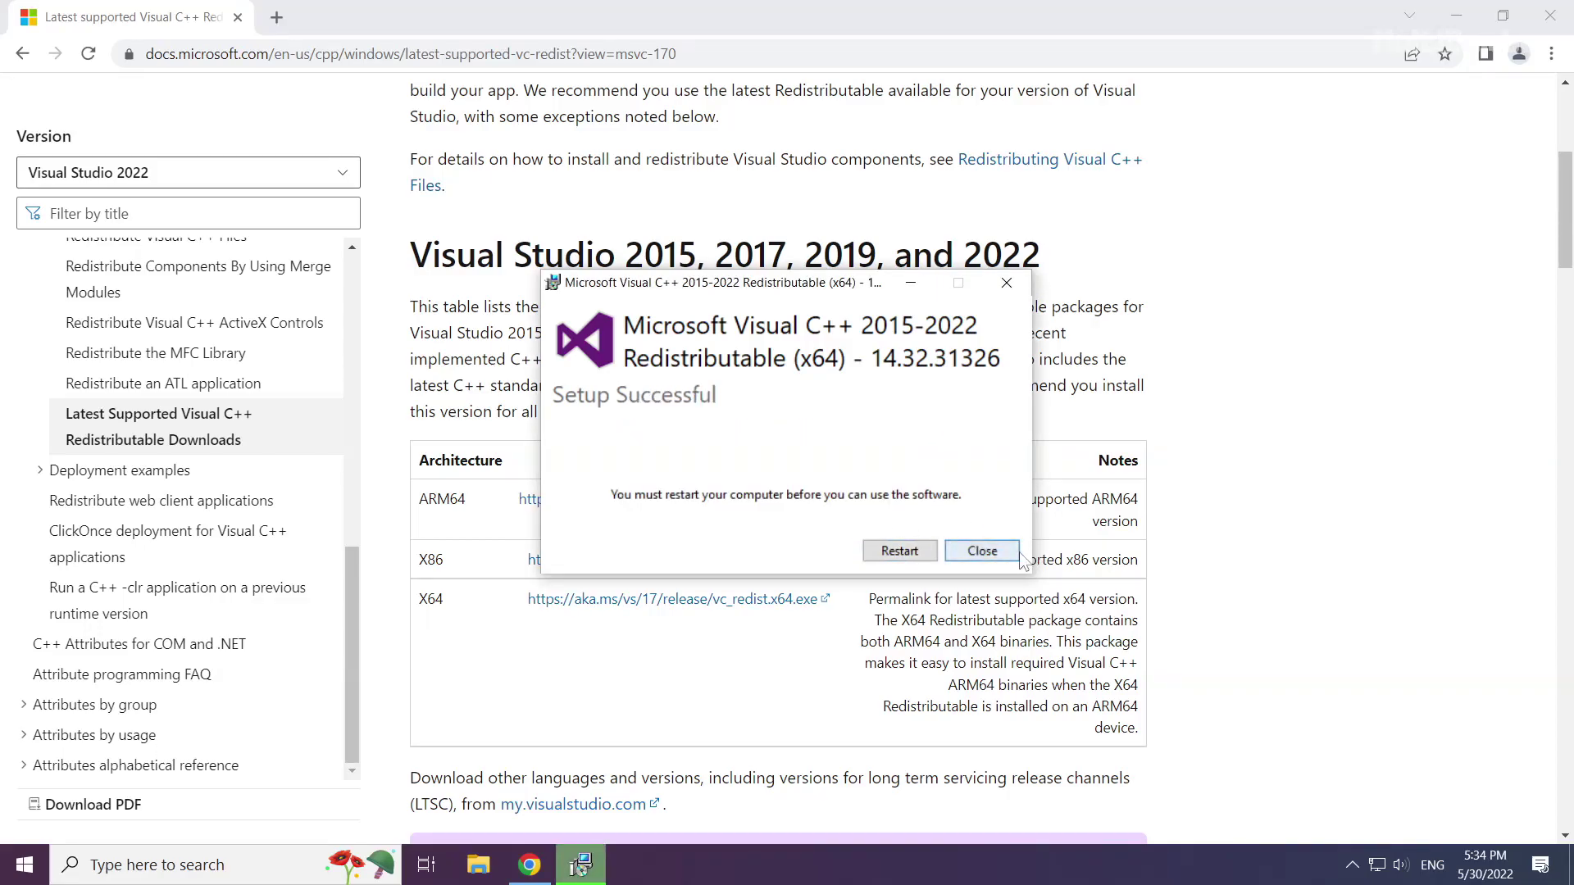
{"action": "left_click", "coordinate": [984, 552]}
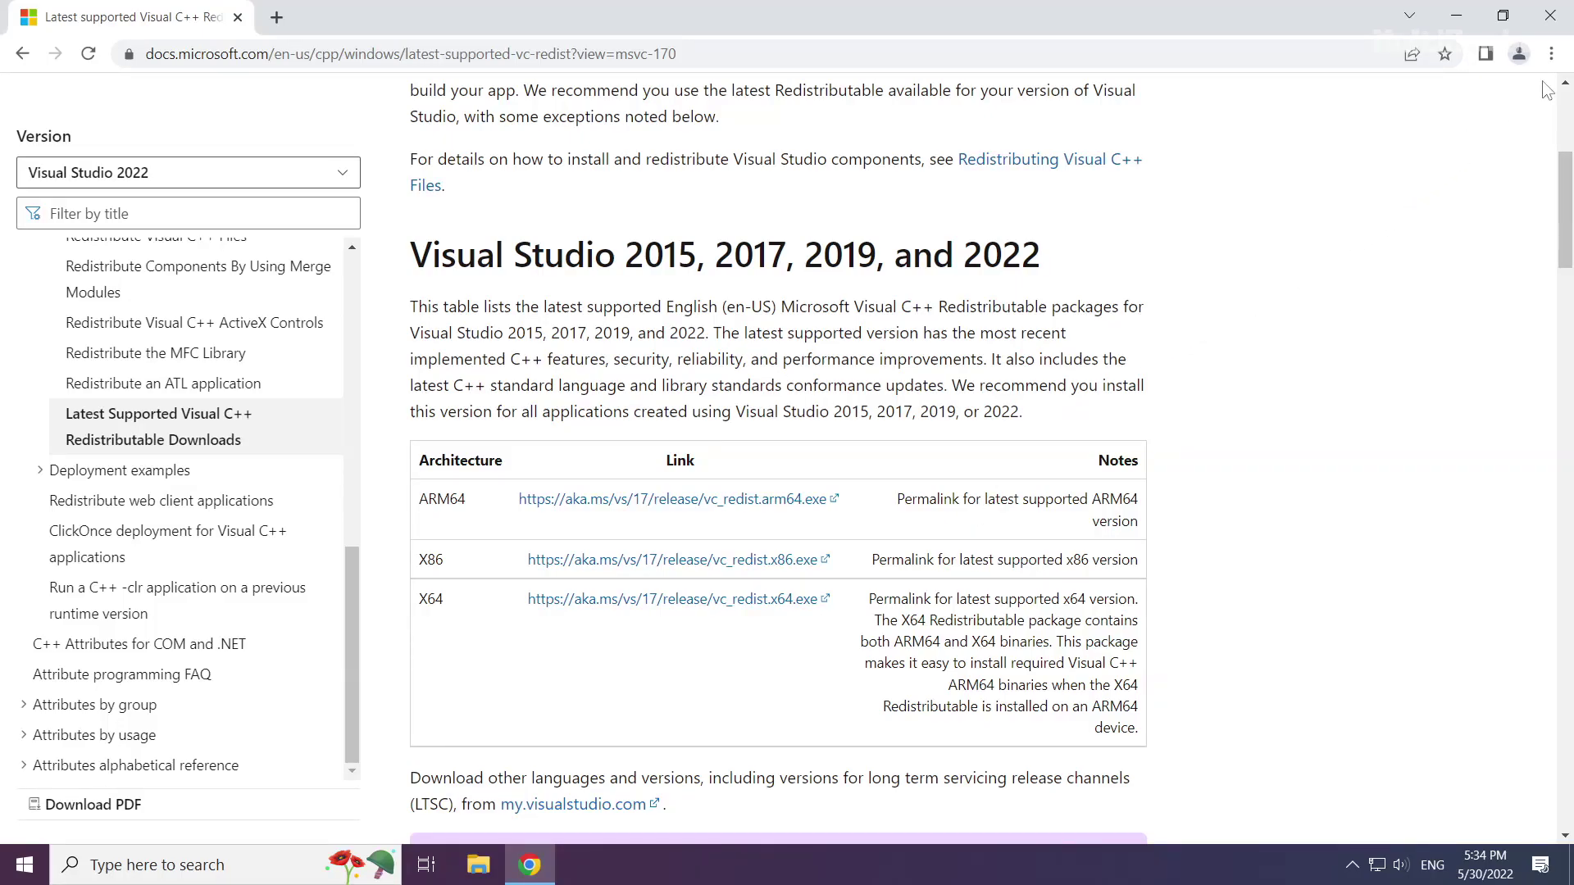
{"action": "left_click", "coordinate": [1552, 22]}
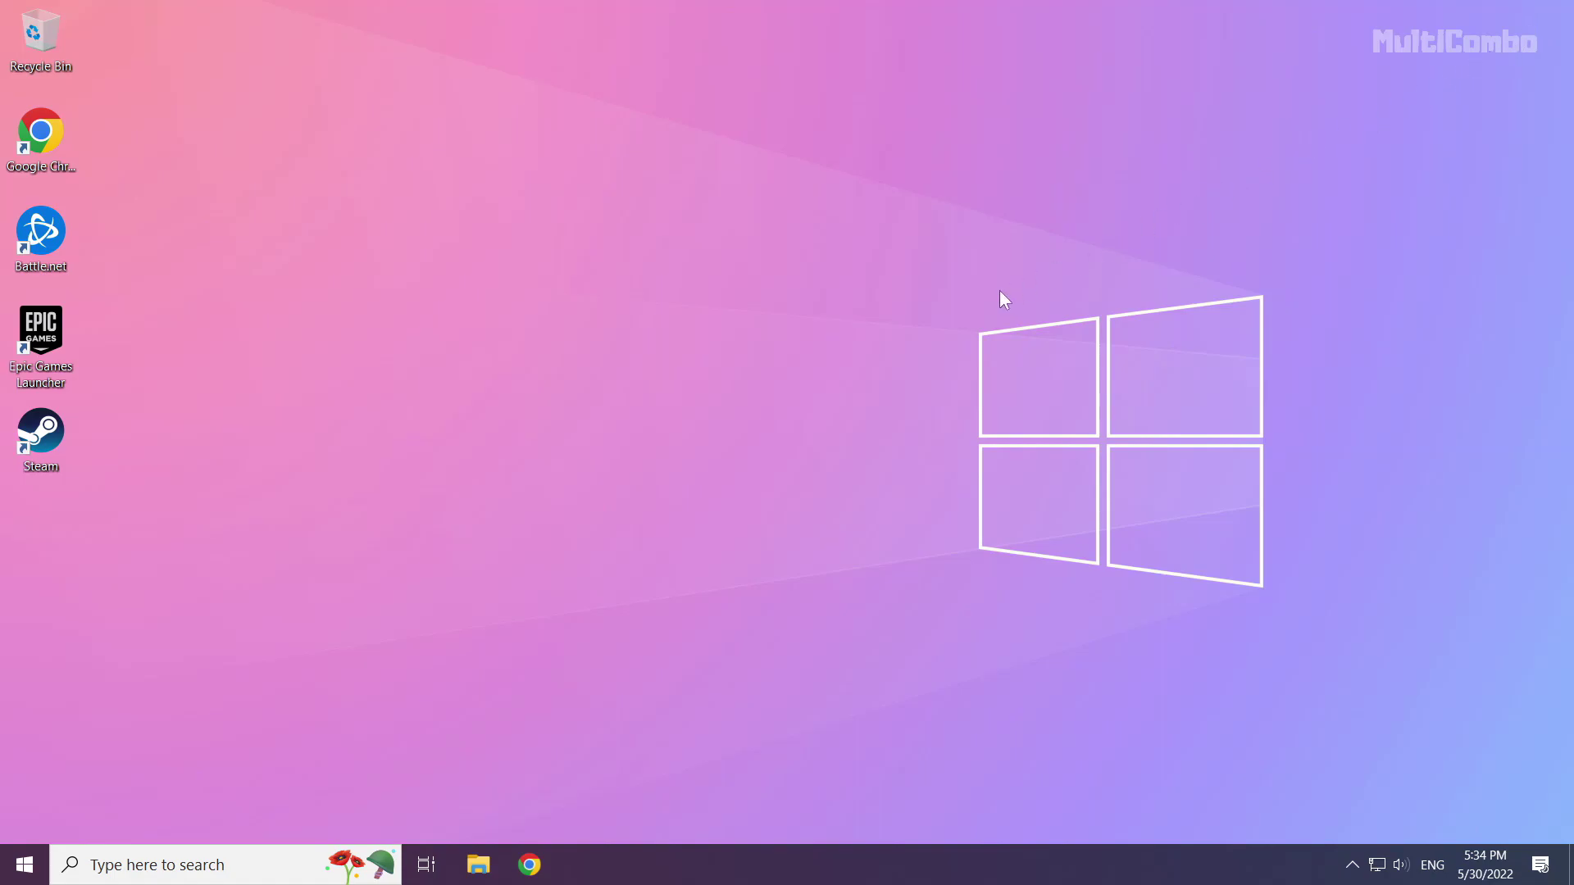
Launch Task Manager from the Start button's Win+X quick menu.
{"action": "right_click", "coordinate": [27, 876]}
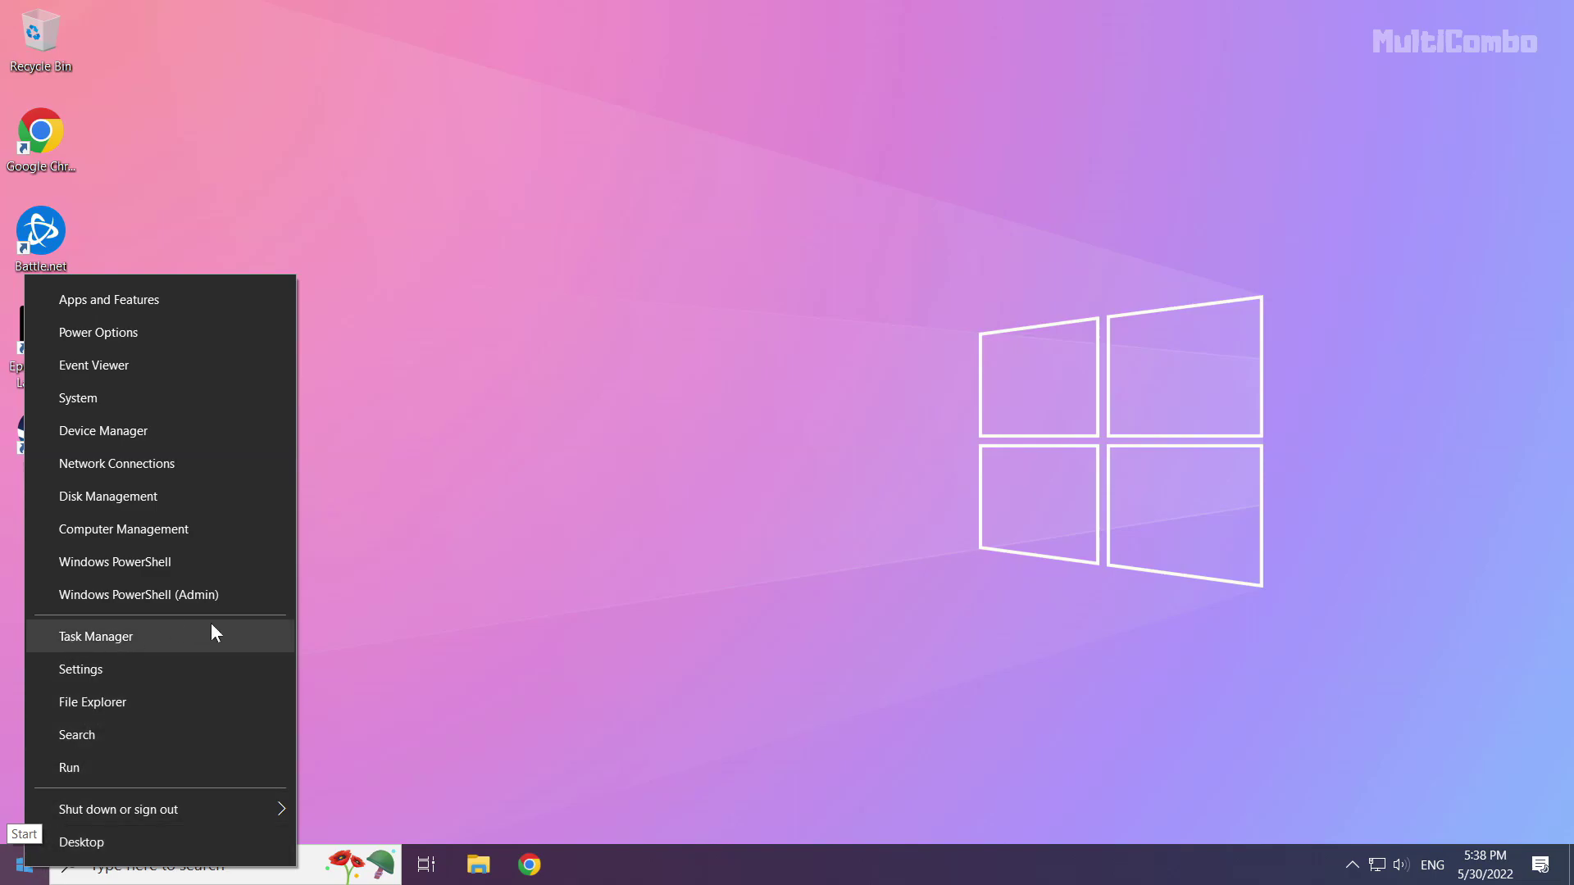
{"action": "left_click", "coordinate": [141, 636]}
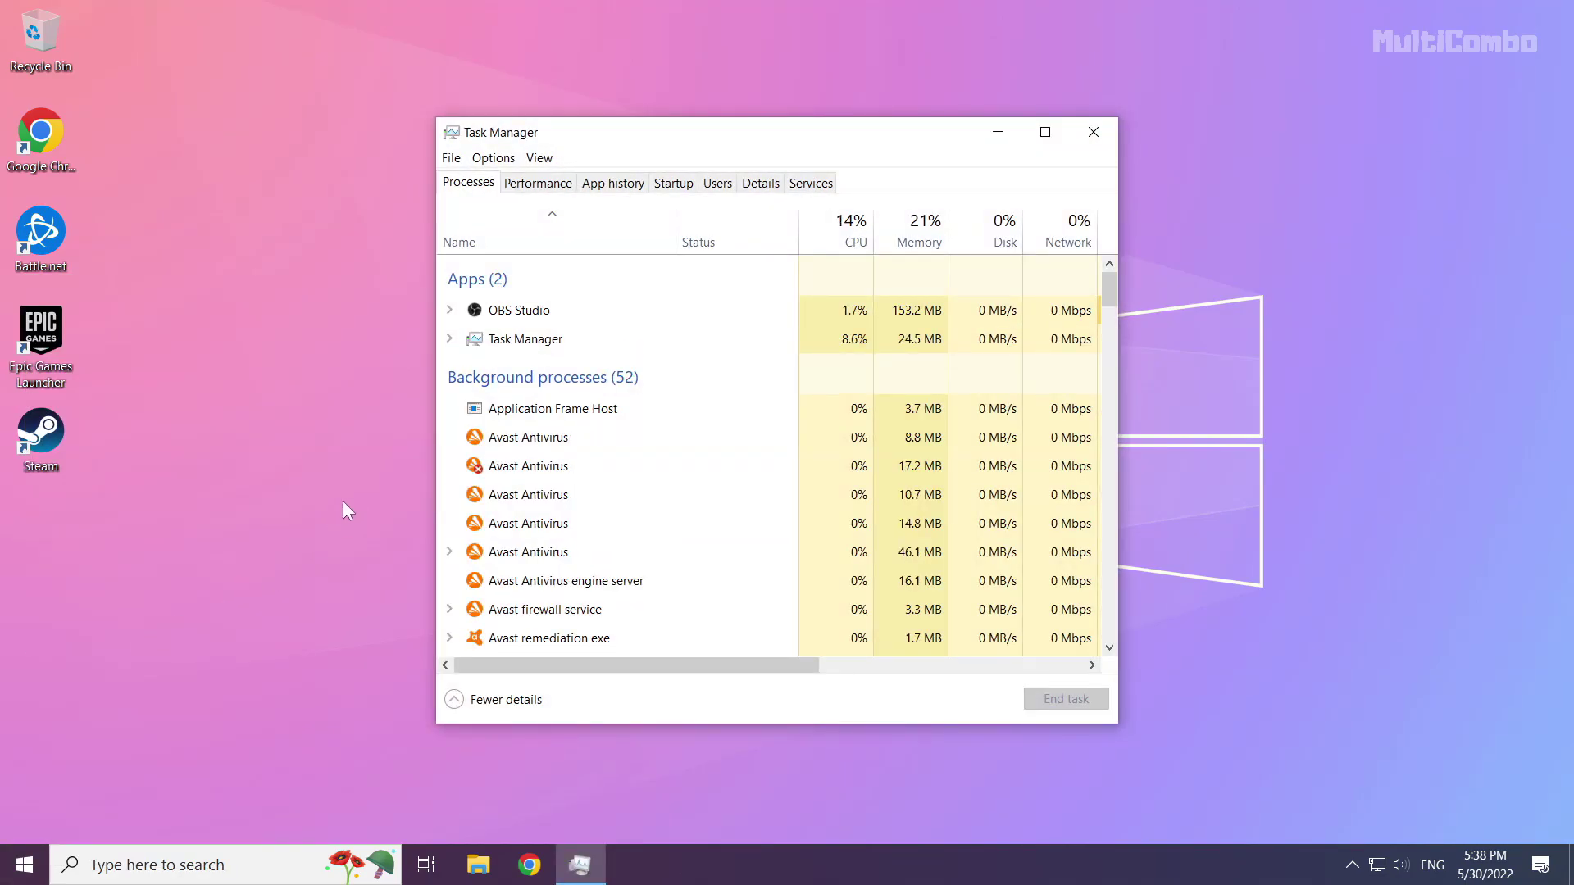
Disable Microsoft Edge, Java Update Scheduler, Hamachi and Cortana as startup apps, then close Task Manager.
{"action": "left_click", "coordinate": [678, 193]}
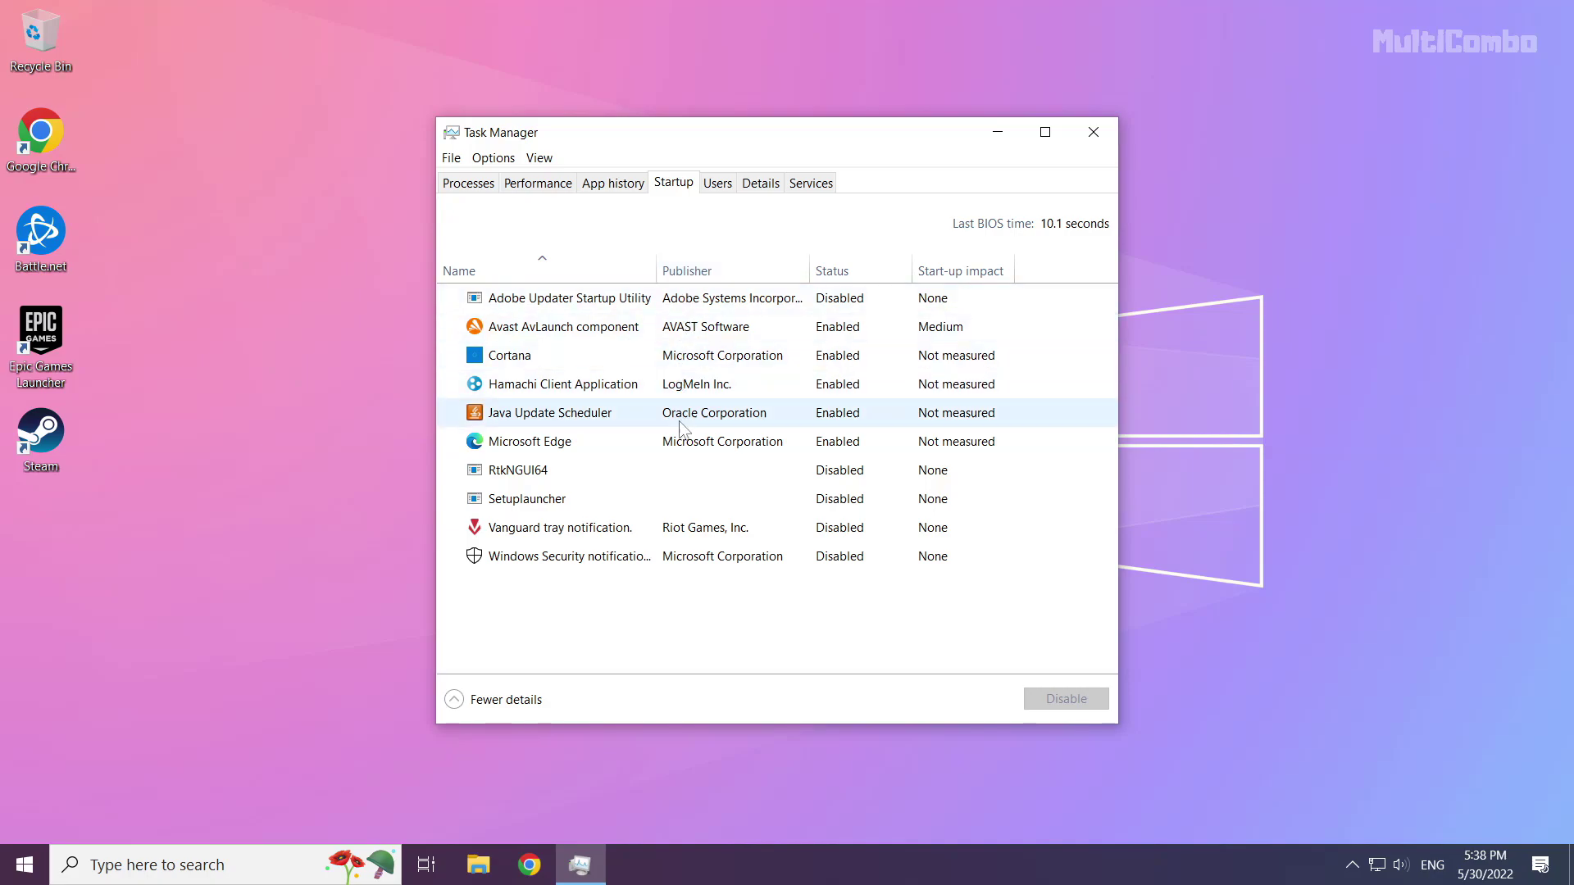
{"action": "left_click", "coordinate": [597, 441]}
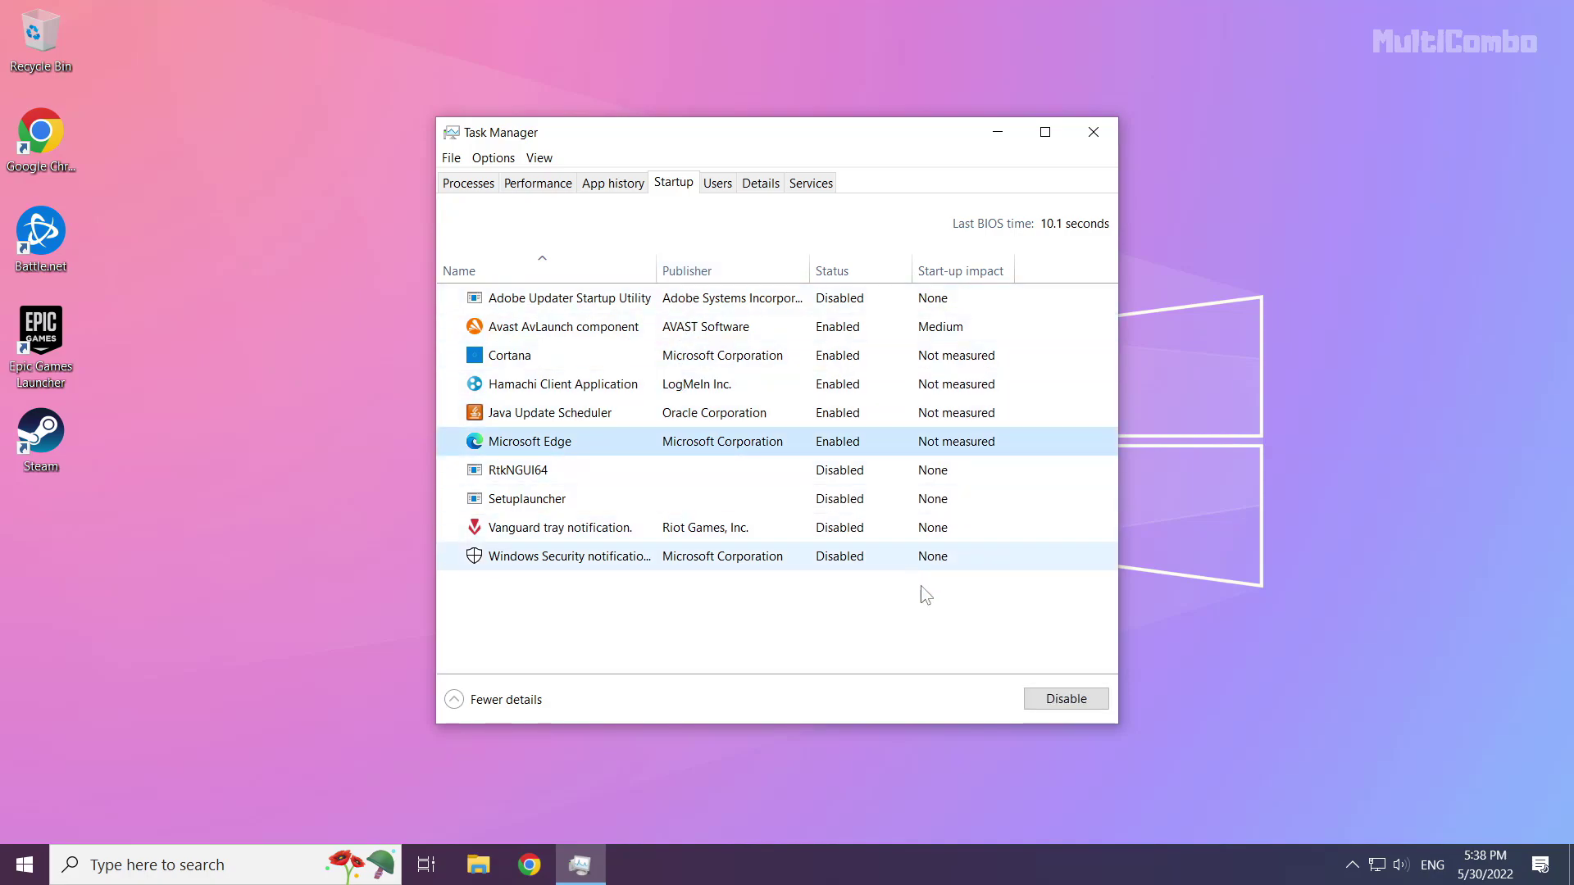
{"action": "left_click", "coordinate": [1056, 705]}
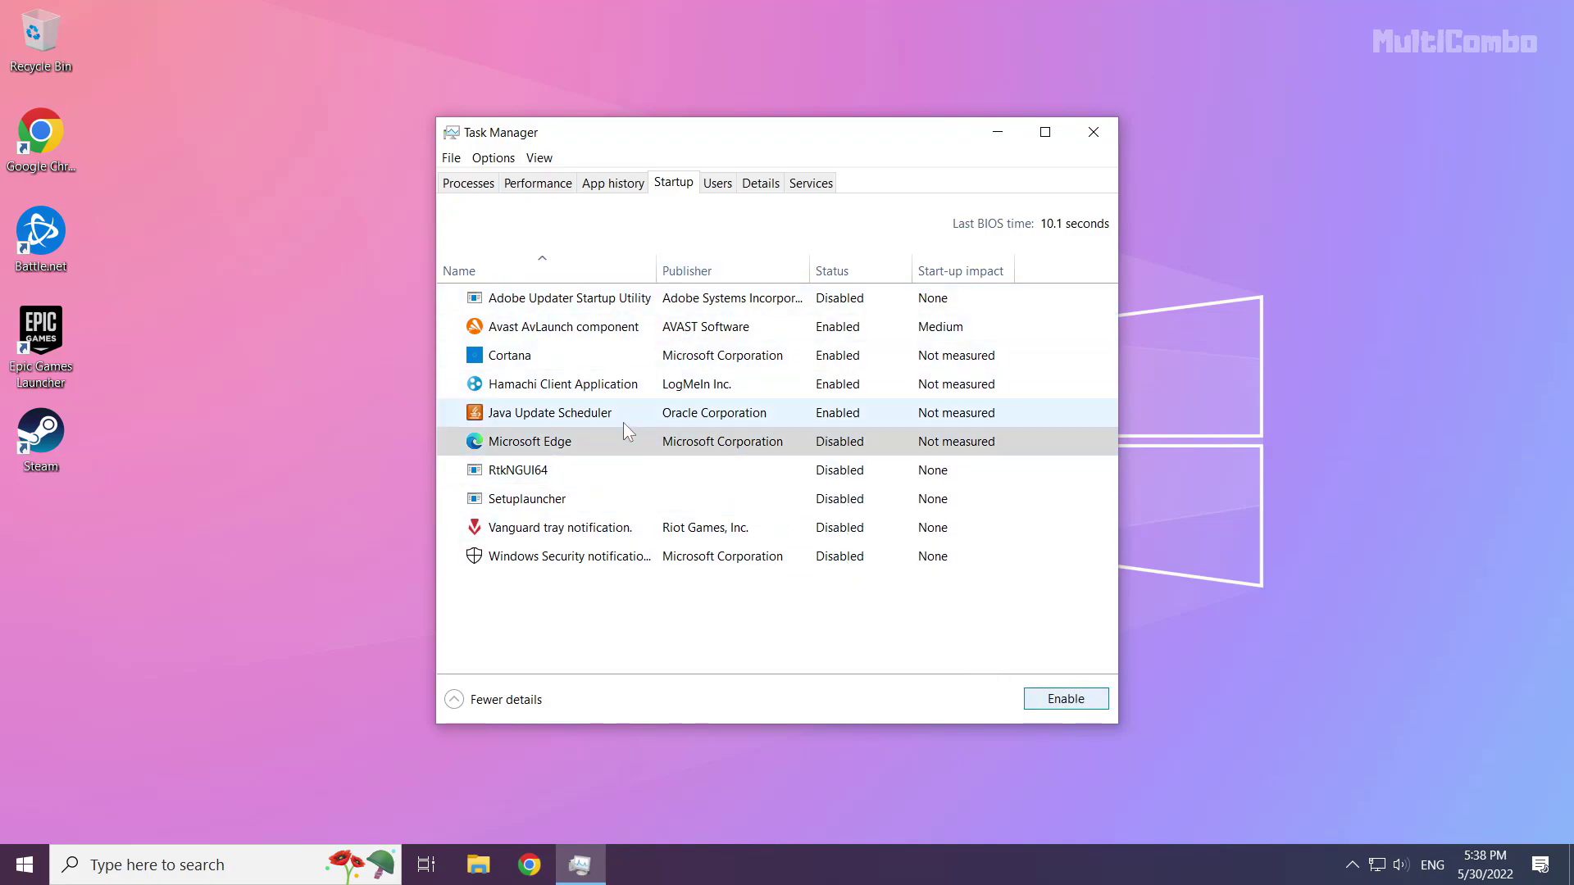
{"action": "left_click", "coordinate": [623, 422]}
{"action": "left_click", "coordinate": [1068, 698]}
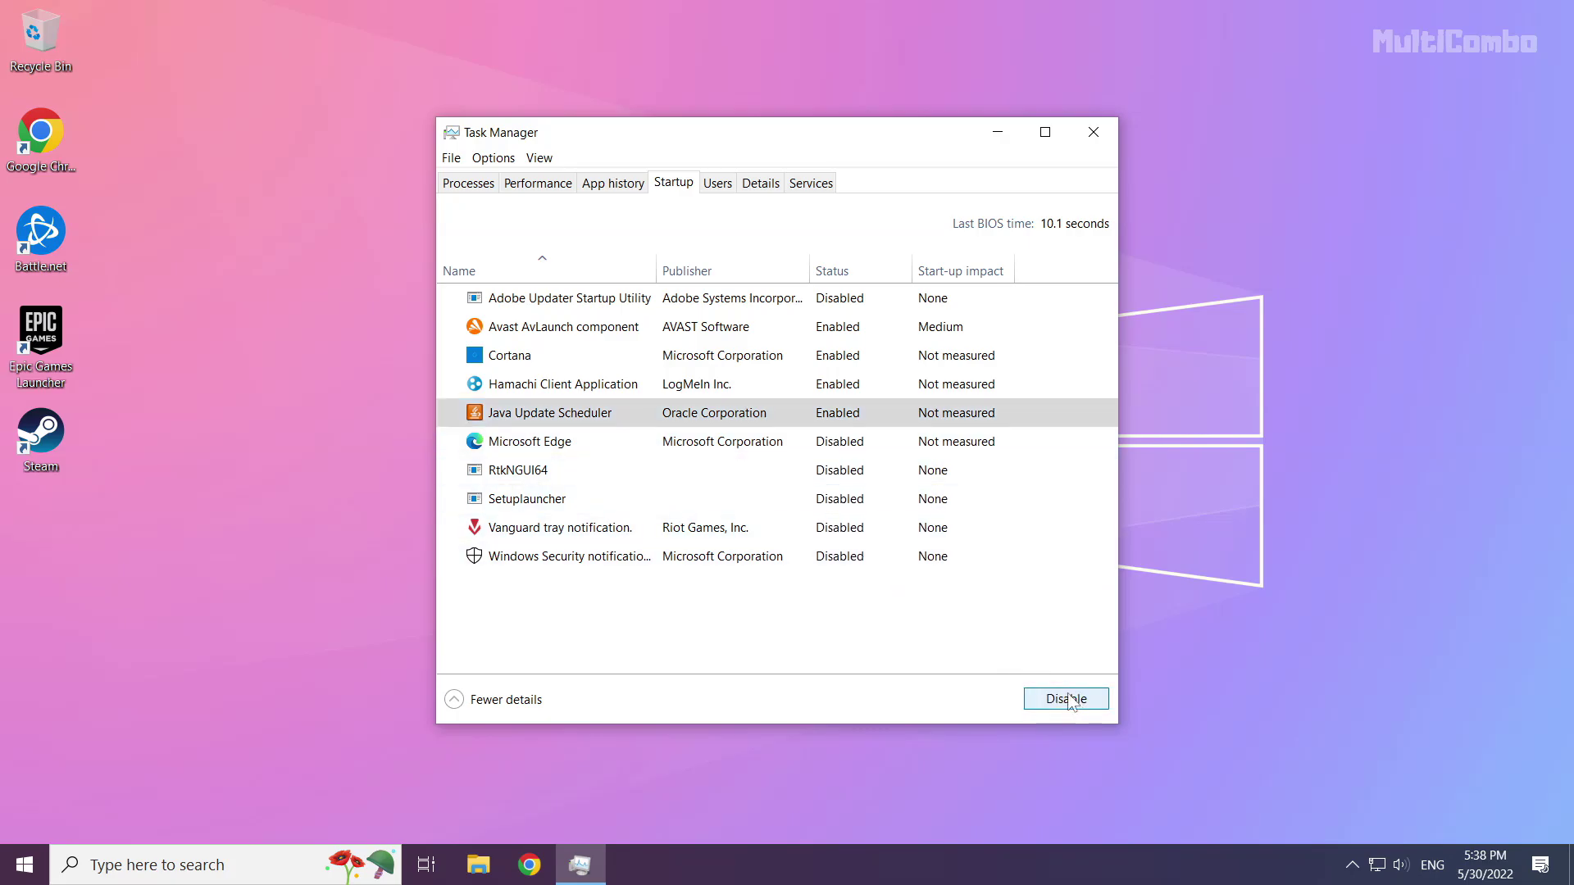
{"action": "left_click", "coordinate": [679, 387]}
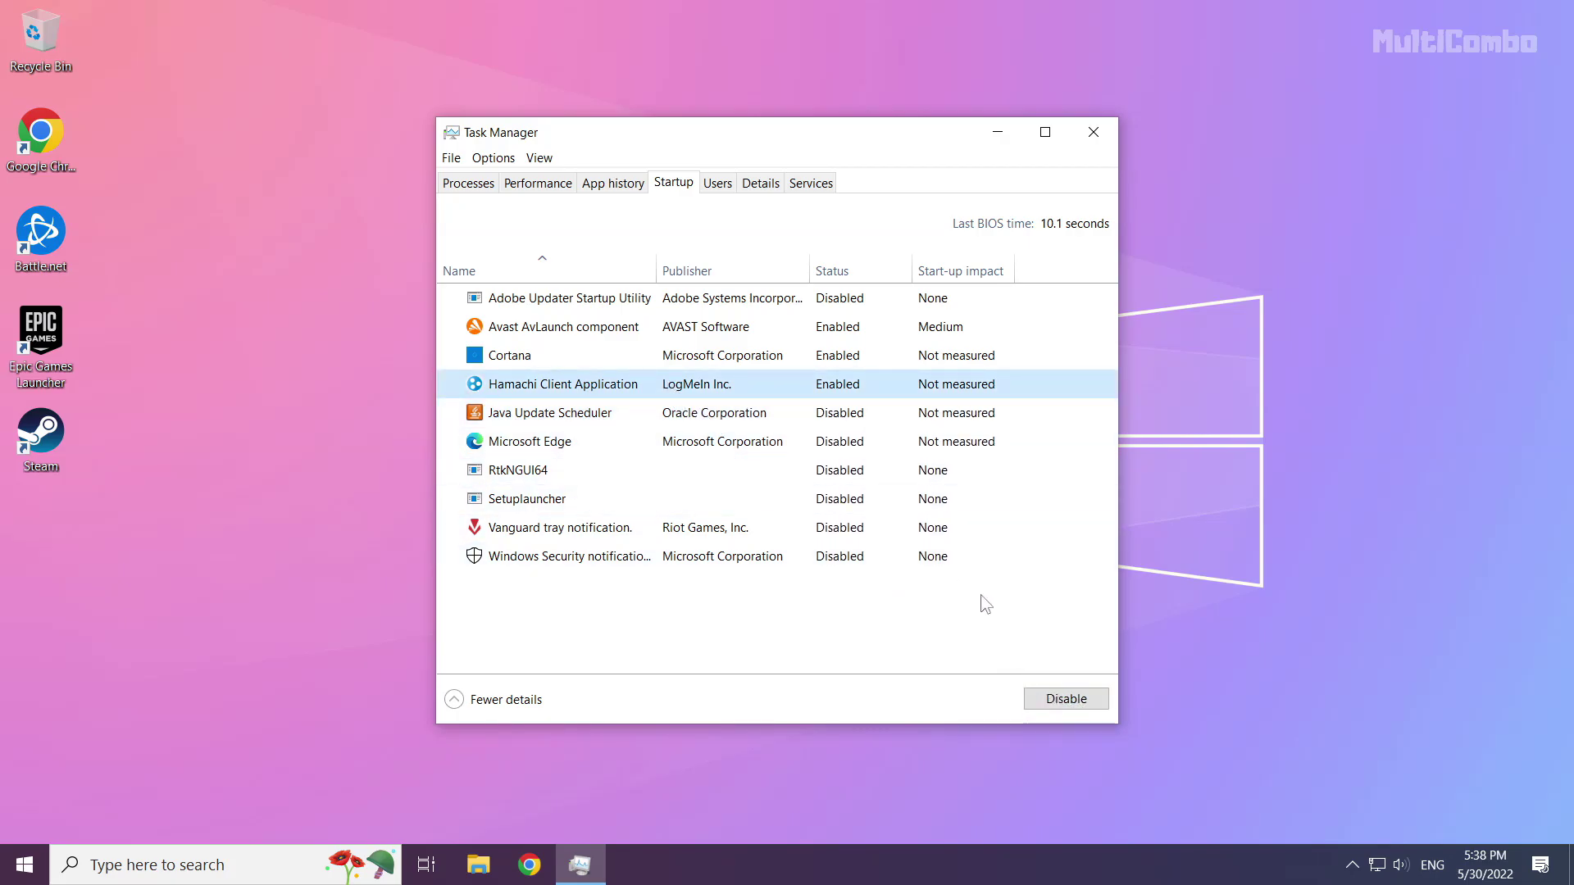
{"action": "left_click", "coordinate": [1088, 703]}
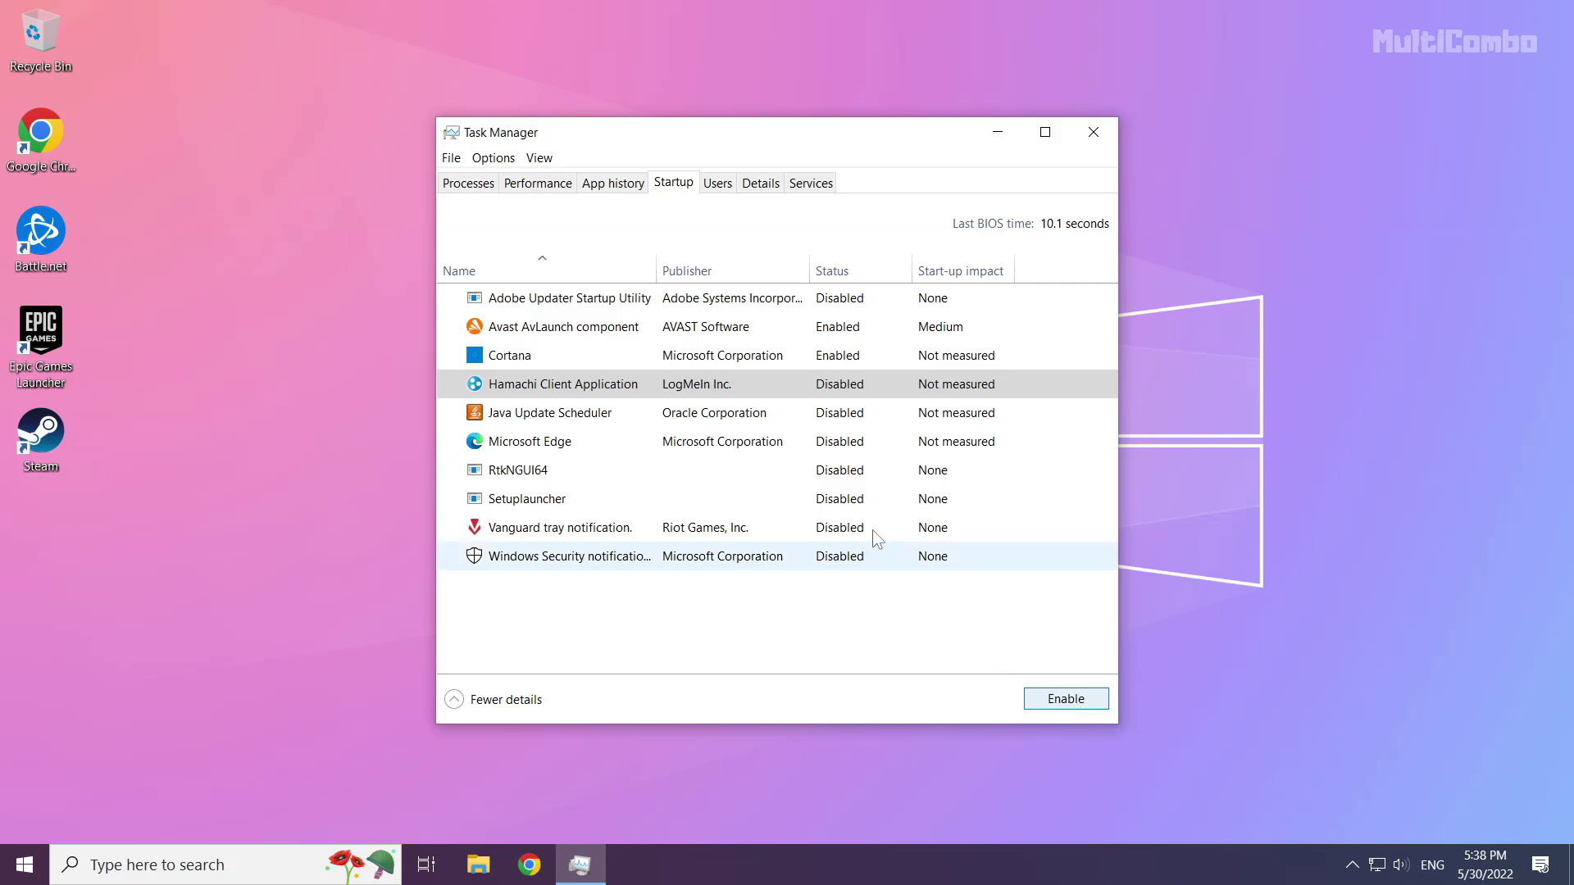
{"action": "left_click", "coordinate": [758, 362]}
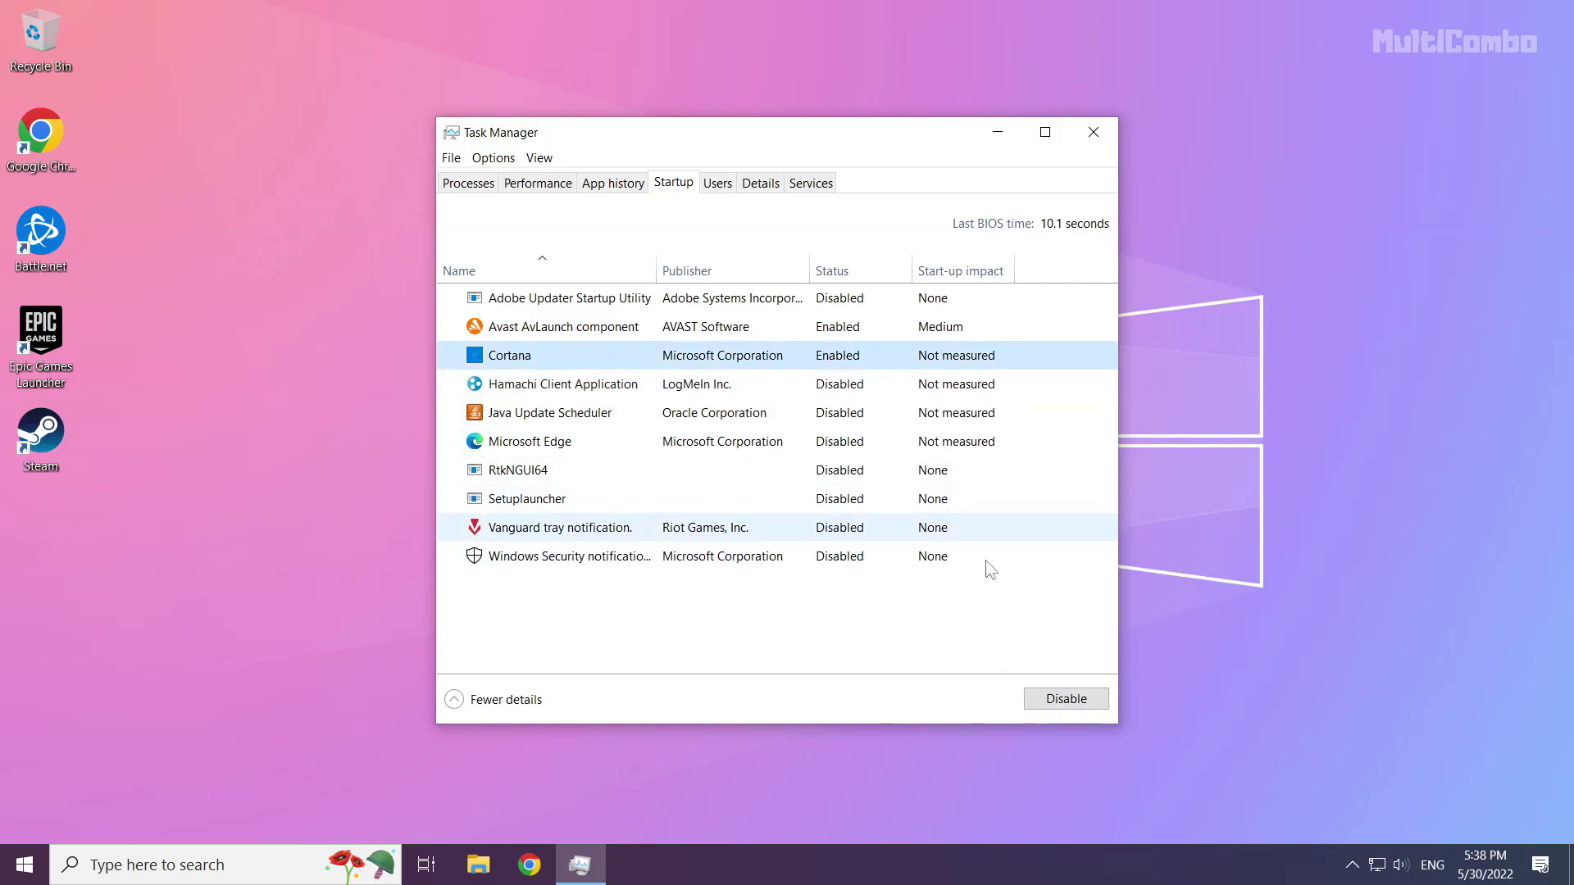
{"action": "left_click", "coordinate": [1068, 702]}
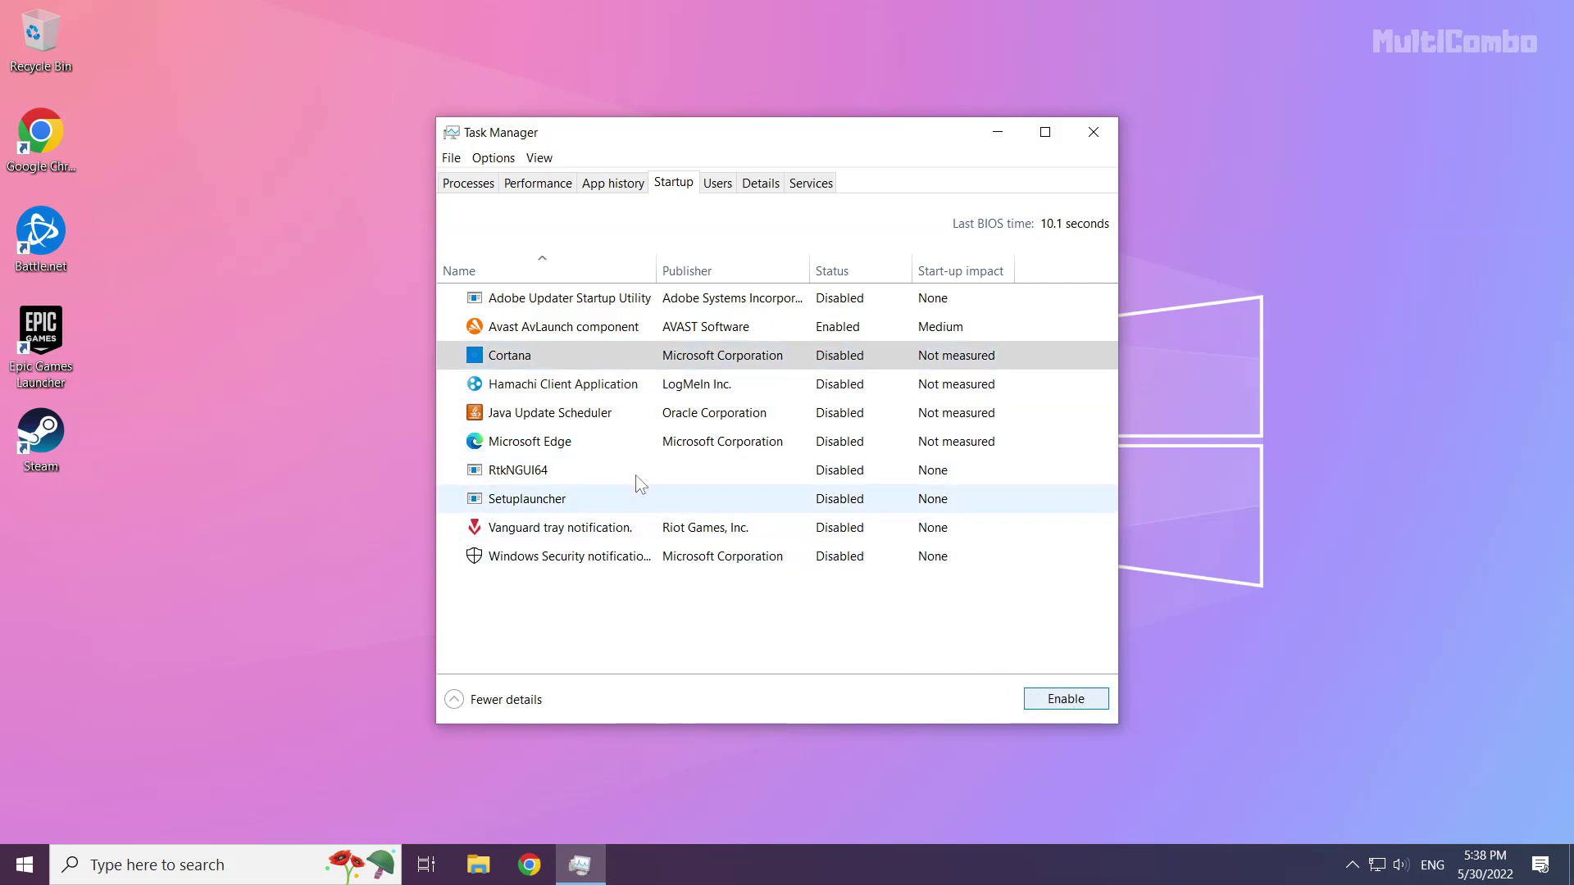
{"action": "left_click", "coordinate": [1095, 135]}
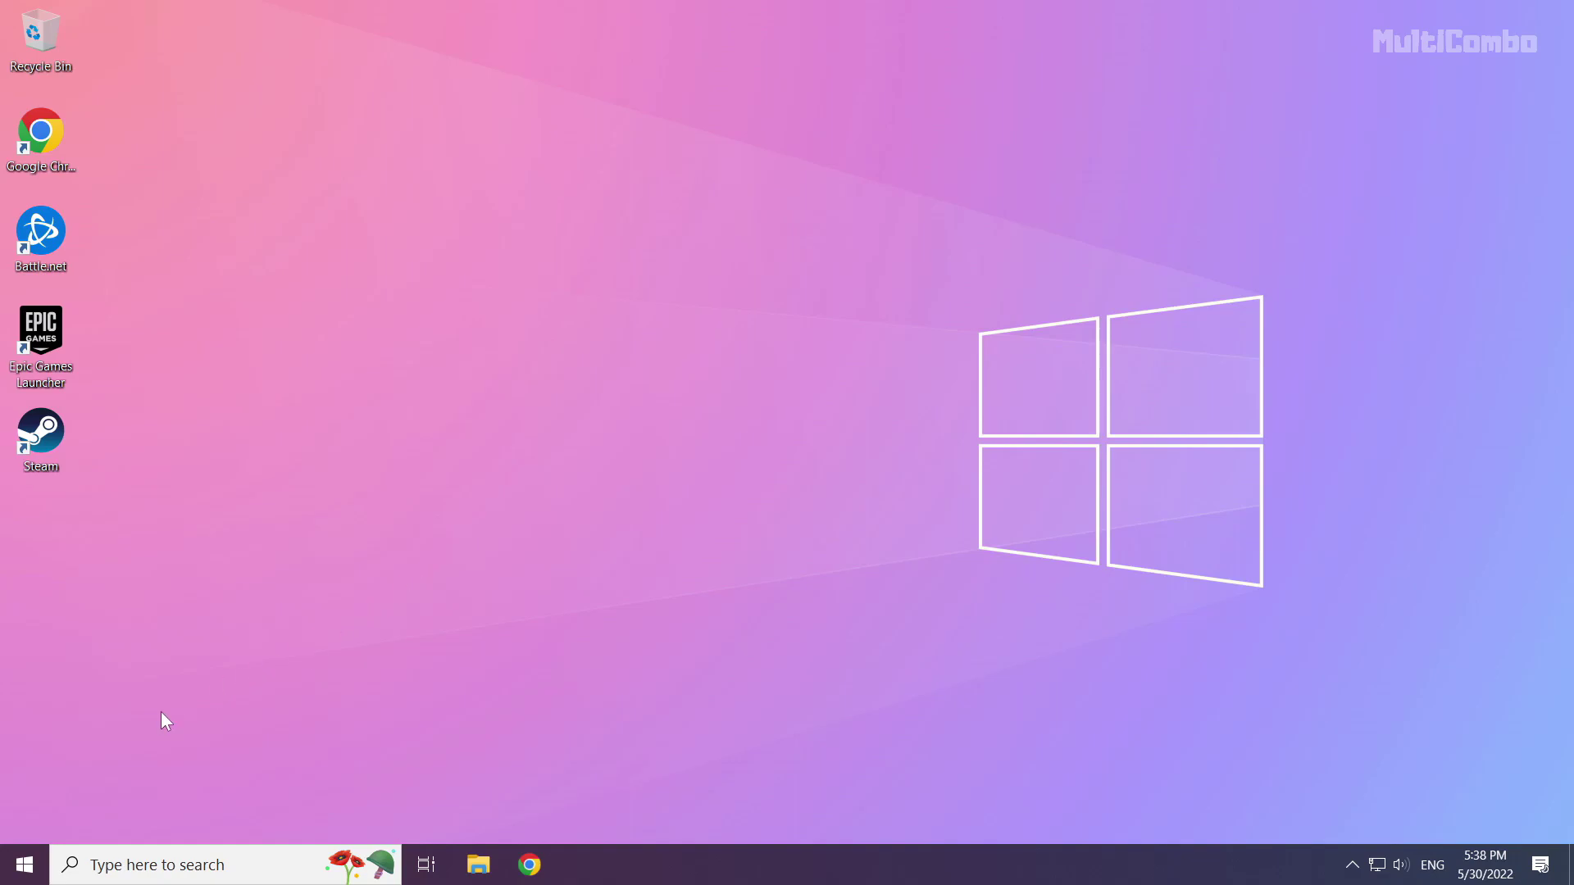
Show the Start menu's power options: Sleep, Shut down and Restart.
{"action": "left_click", "coordinate": [25, 866]}
{"action": "left_click", "coordinate": [26, 820]}
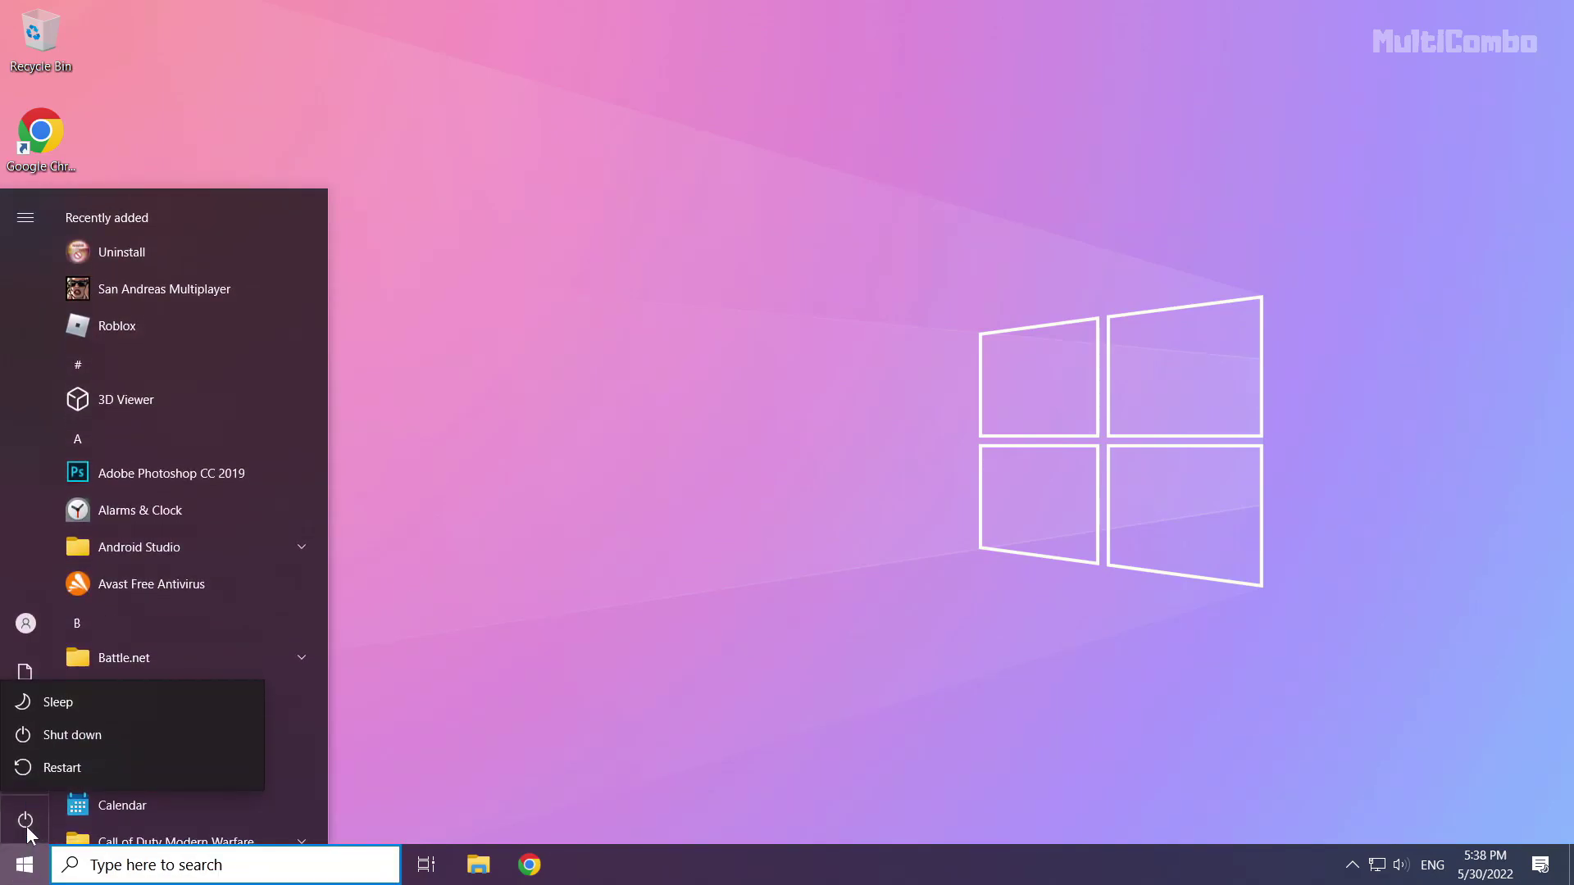